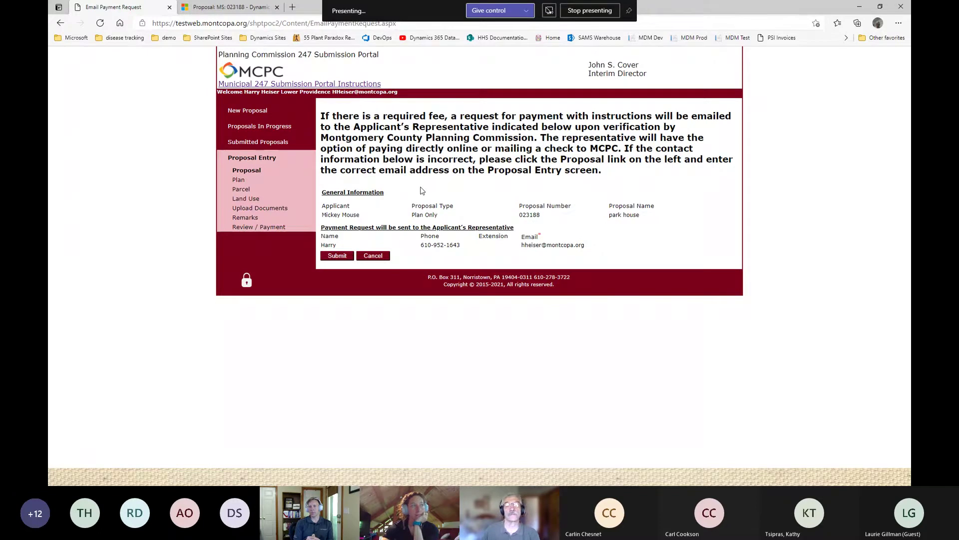
# Submit proposal 023188 and confirm it tops Submitted Proposals with status Received, dated 5/14/2021.
pyautogui.click(338, 256)
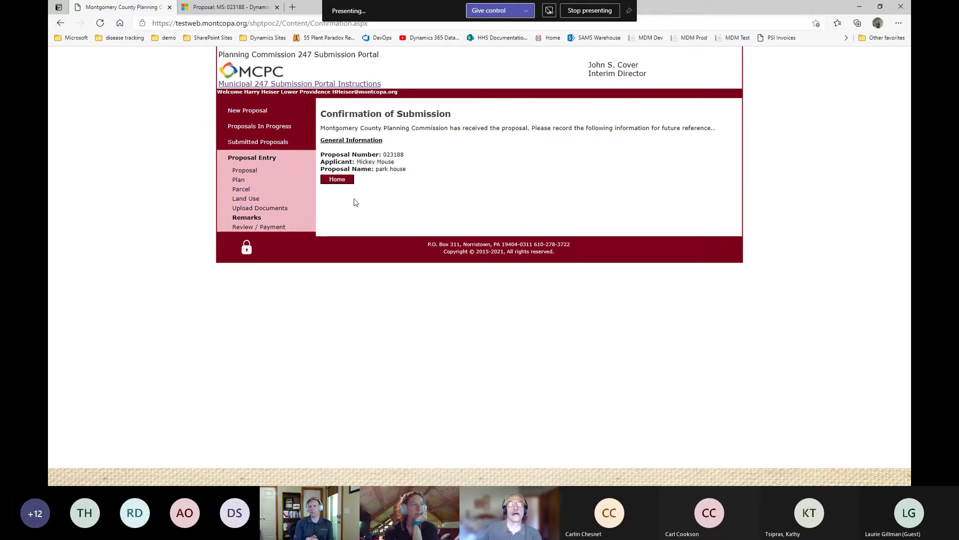
pyautogui.click(336, 180)
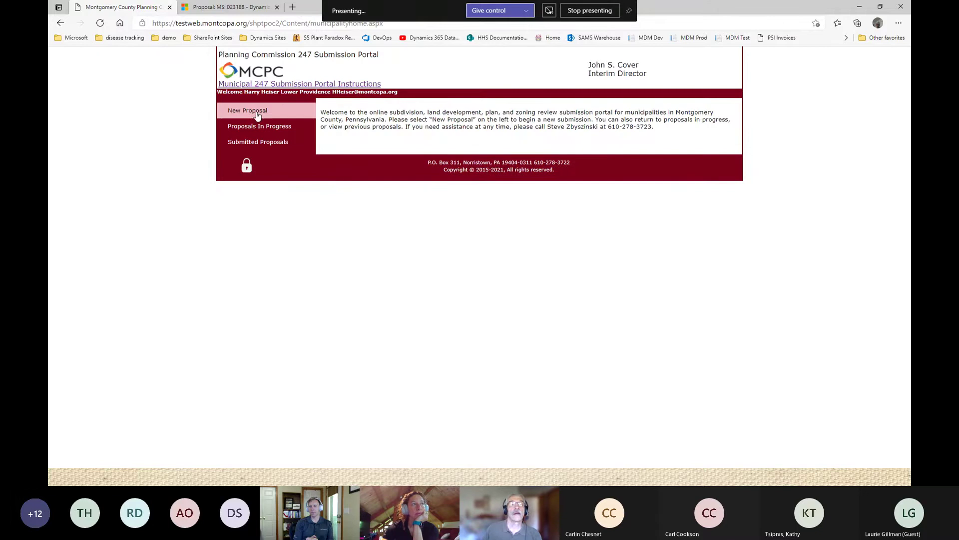
pyautogui.click(252, 143)
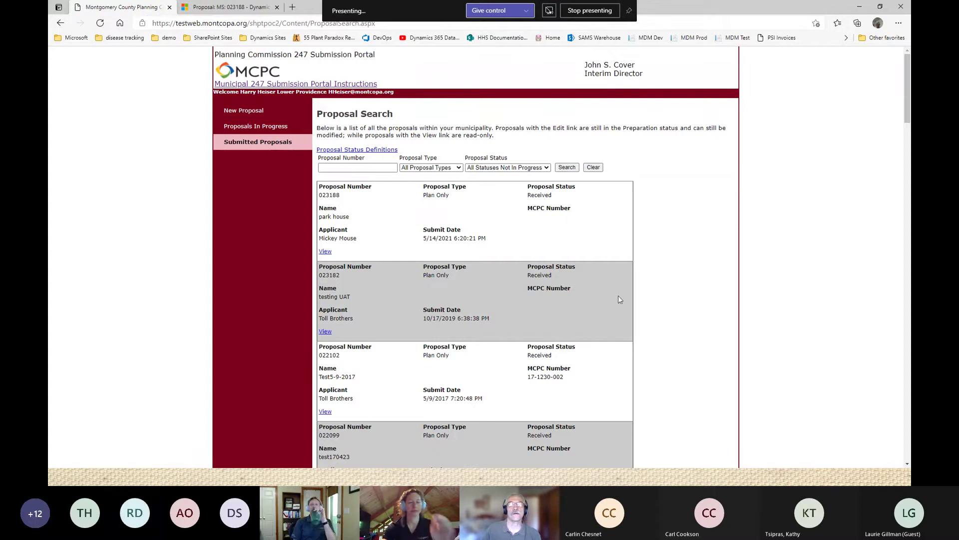
pyautogui.scroll(-5, 620, 290)
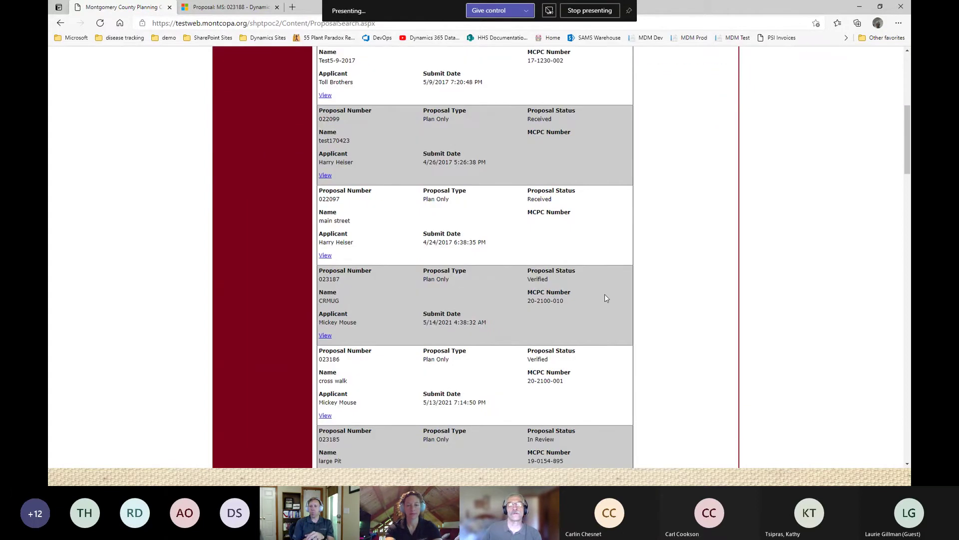
pyautogui.scroll(-7, 607, 298)
pyautogui.scroll(-4, 598, 302)
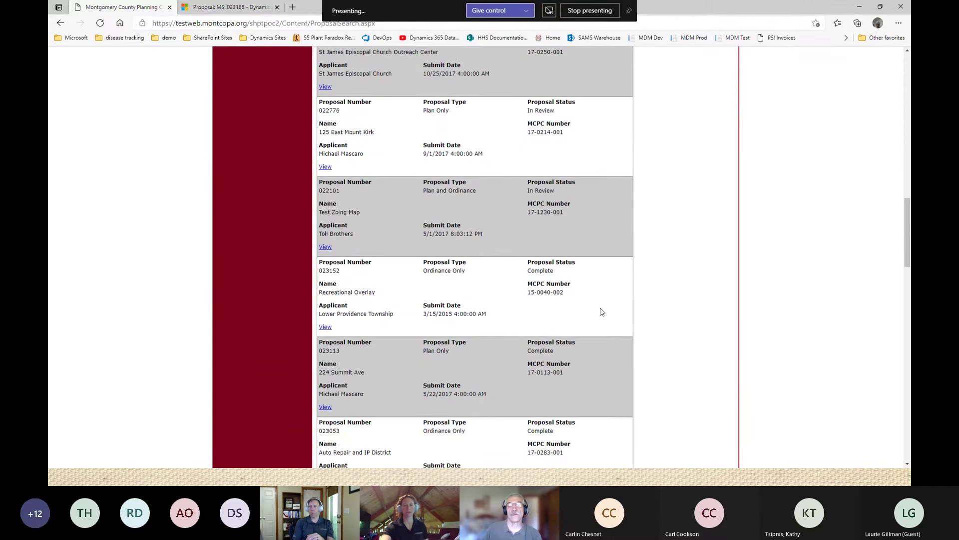
pyautogui.scroll(7, 600, 309)
pyautogui.scroll(10, 594, 303)
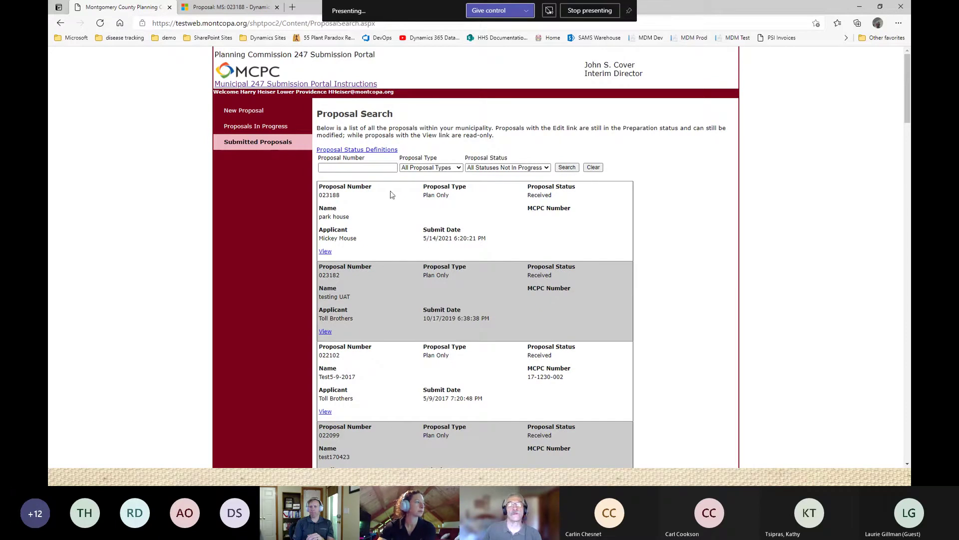
# In Dynamics 365, review the dashboard's proposals in review, 022101 'Test Zoning Map' and 023185 'large Pit'.
pyautogui.click(213, 12)
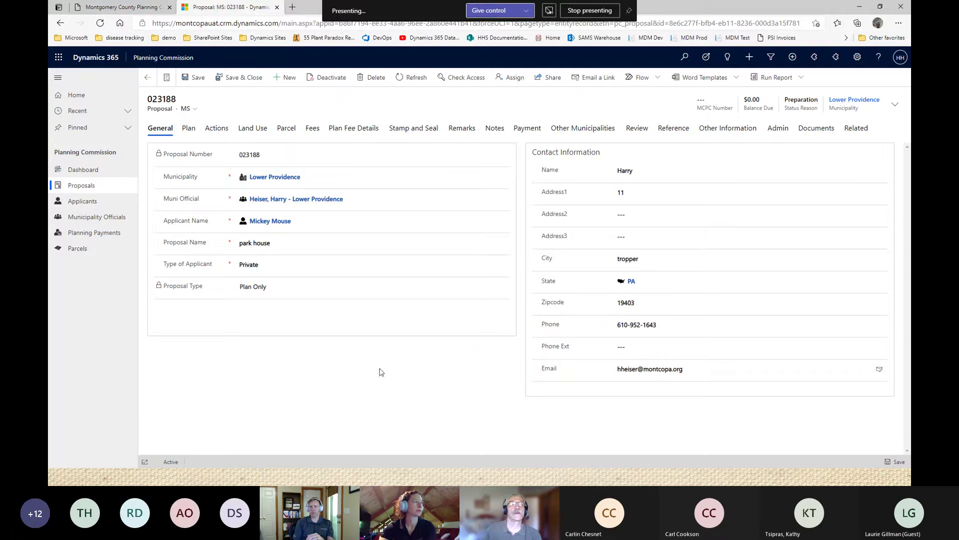
pyautogui.click(84, 171)
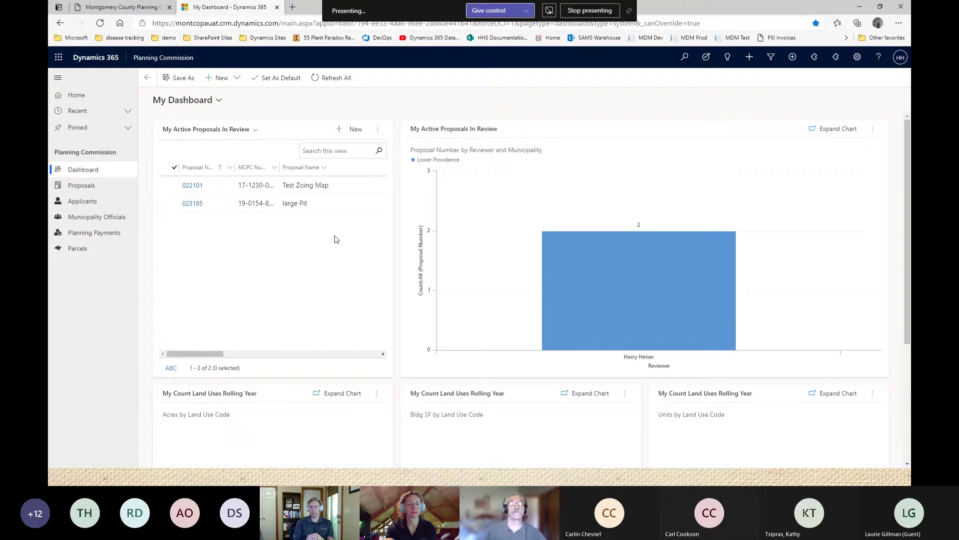
pyautogui.scroll(-4, 343, 250)
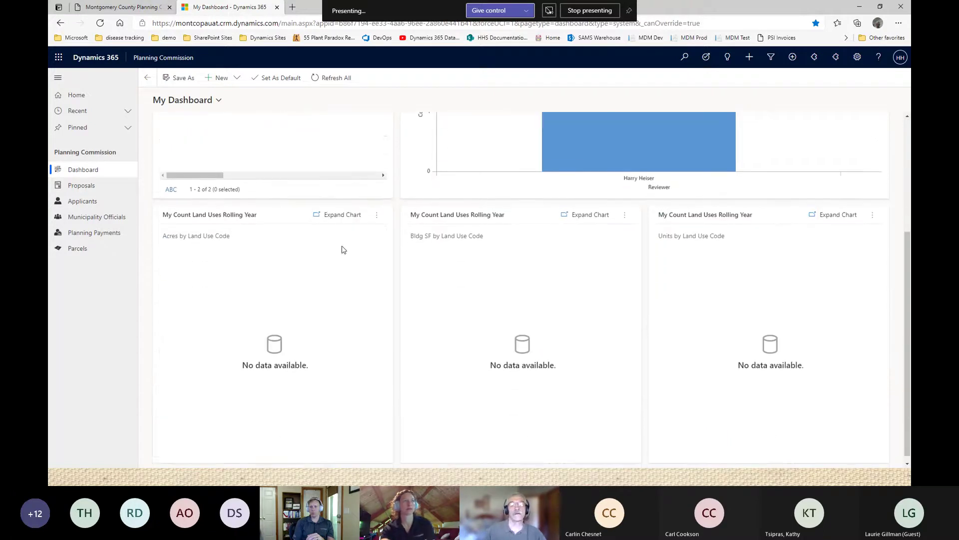
pyautogui.scroll(1, 593, 291)
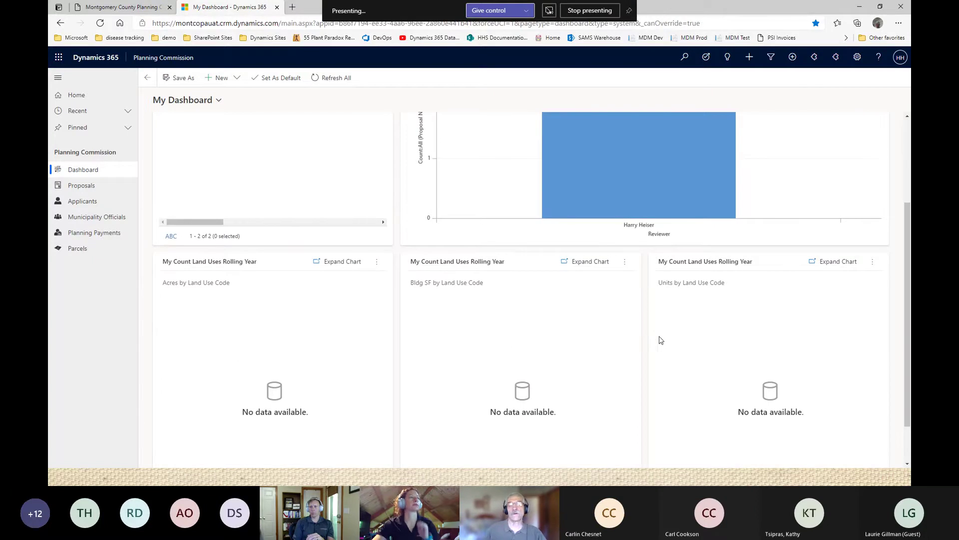
pyautogui.scroll(2, 660, 340)
pyautogui.scroll(-2, 657, 360)
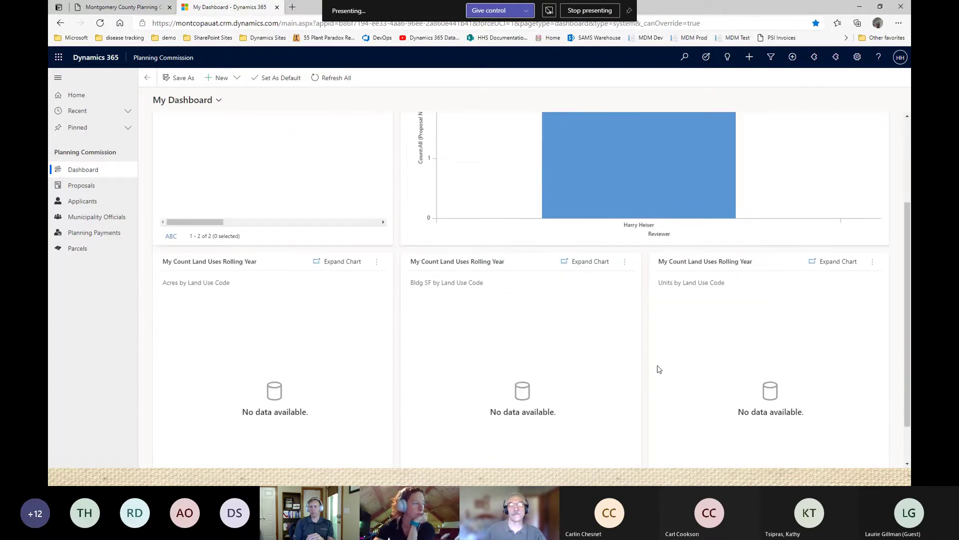
pyautogui.scroll(-1, 660, 369)
pyautogui.scroll(3, 657, 367)
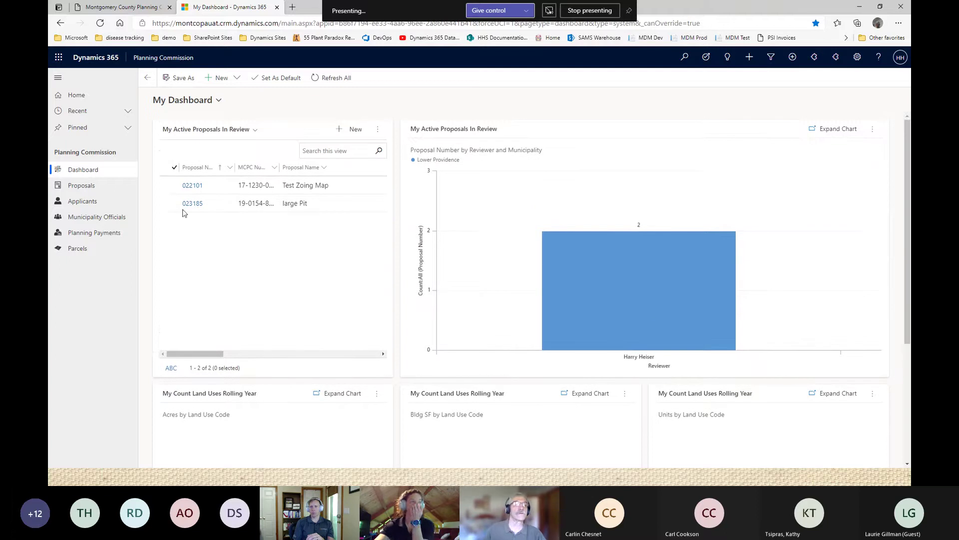
# Sort active proposals by Proposal Number Z to A and open proposal 023188.
pyautogui.click(79, 186)
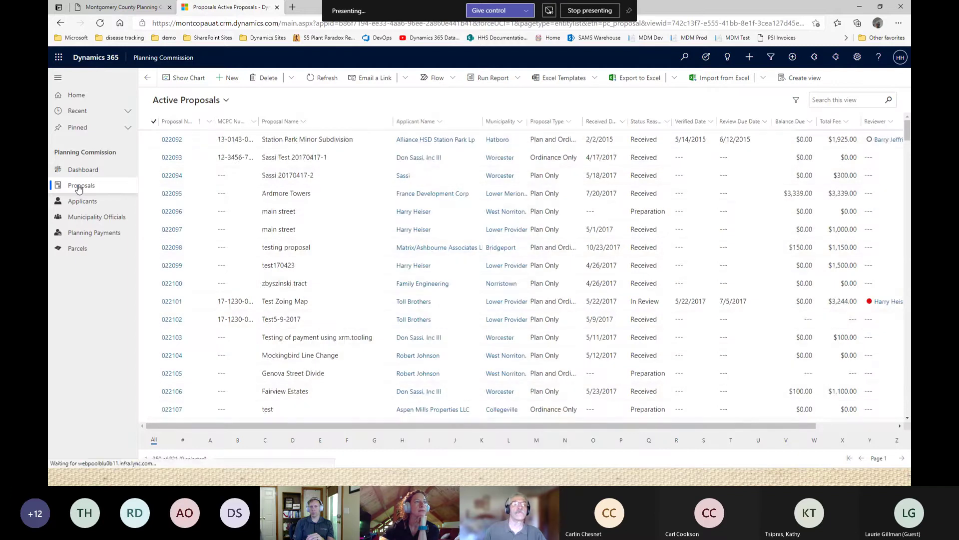
pyautogui.click(200, 123)
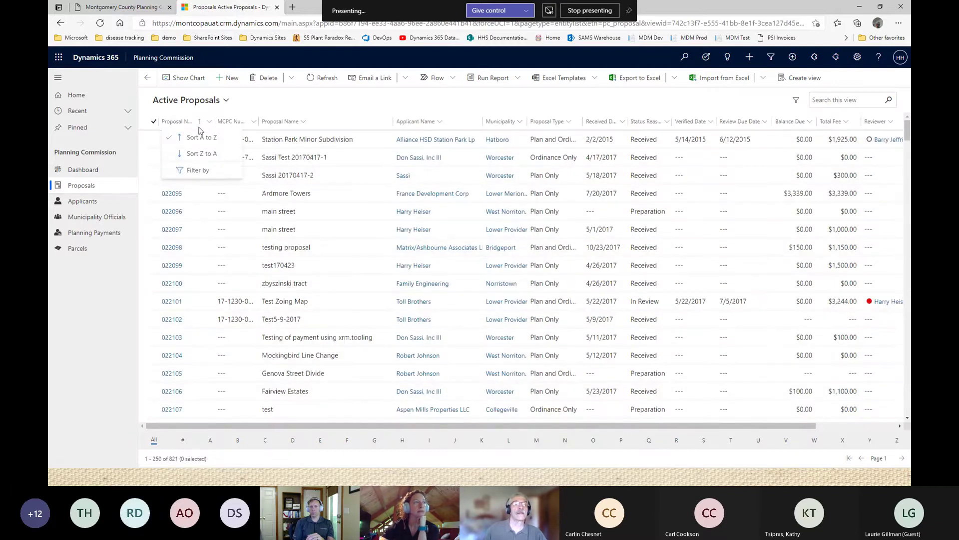
pyautogui.click(200, 154)
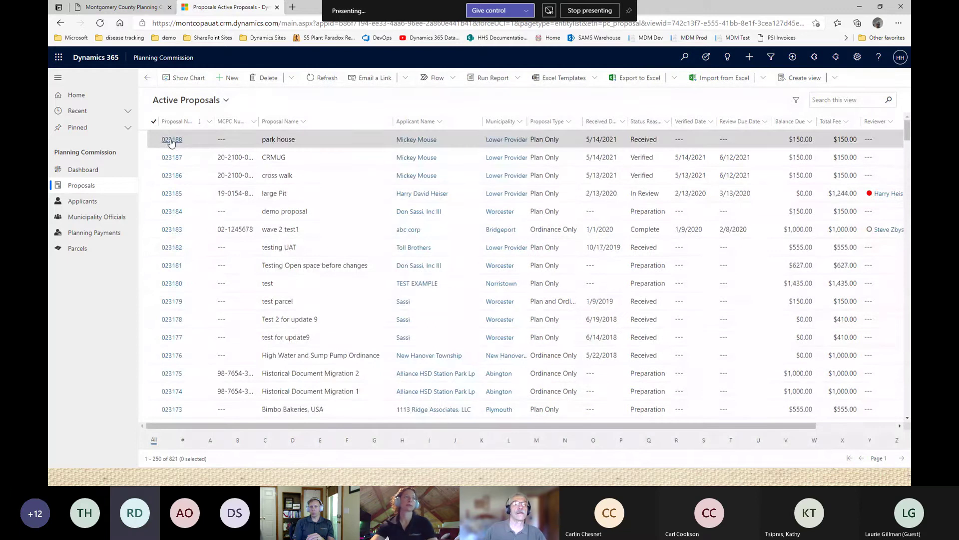
pyautogui.click(171, 140)
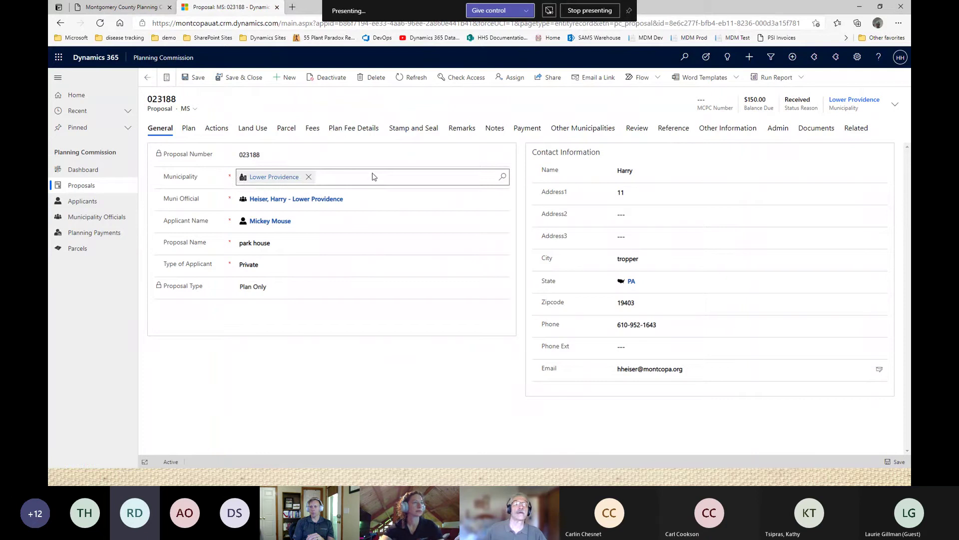
# Review the Plan, Actions, Land Use, Parcel, Fees and Plan Fee Details tabs, showing a $150.00 residential fee.
pyautogui.click(190, 132)
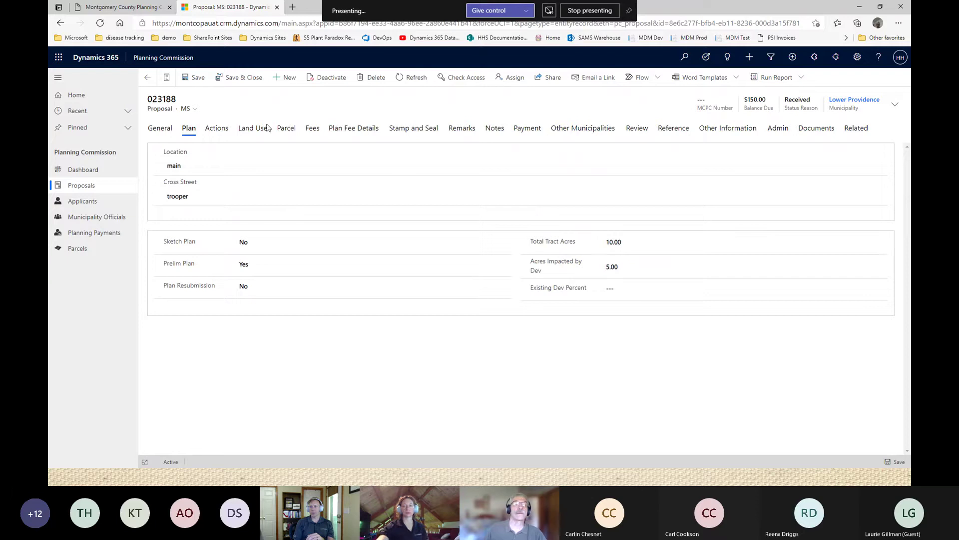
pyautogui.click(218, 128)
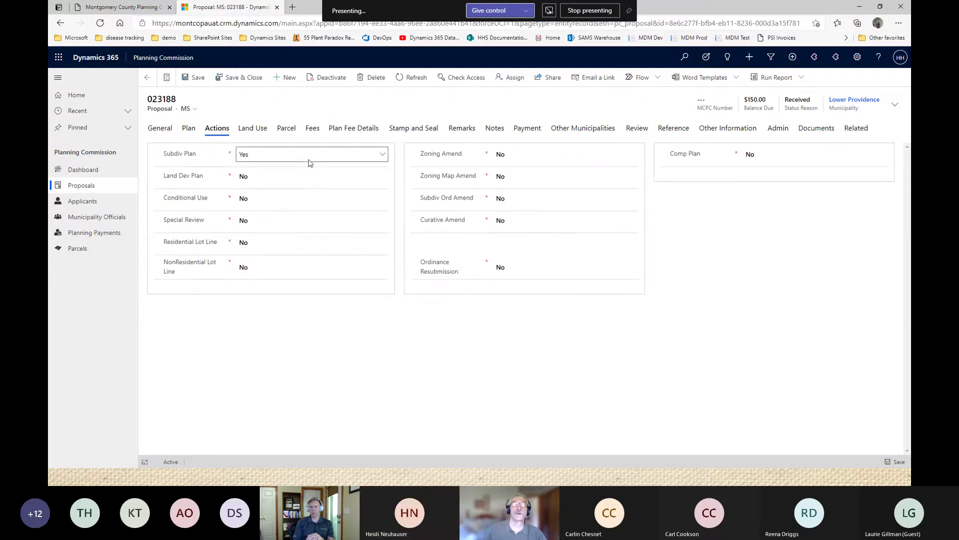
pyautogui.click(253, 128)
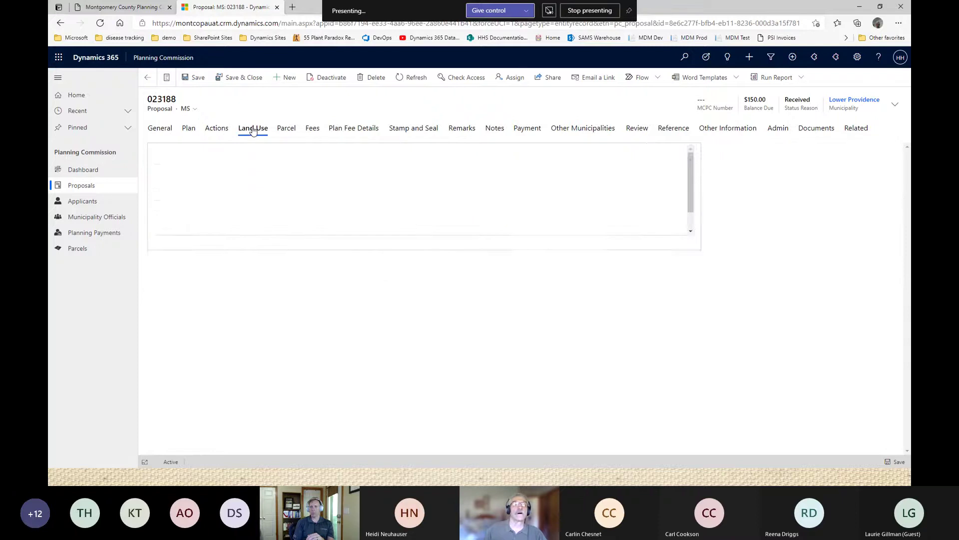
pyautogui.click(288, 130)
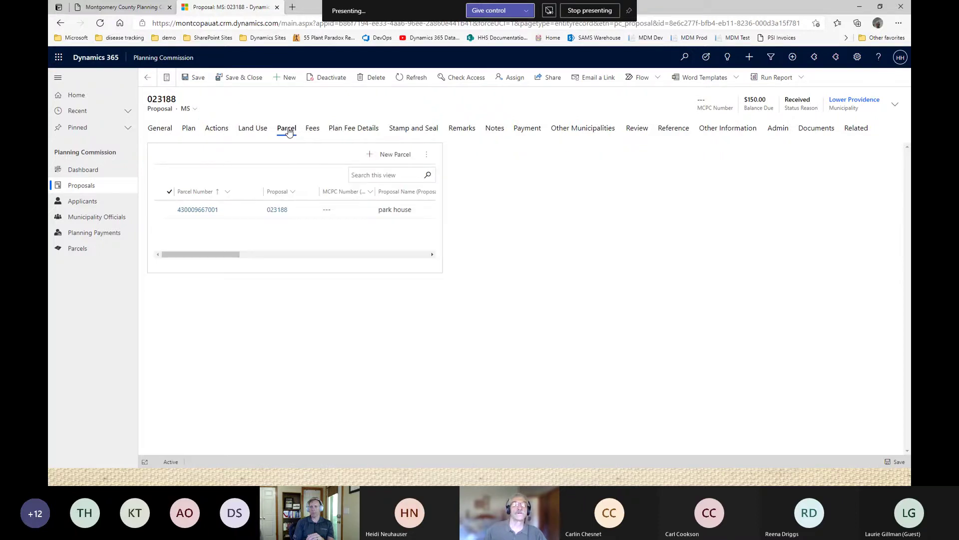
pyautogui.click(315, 132)
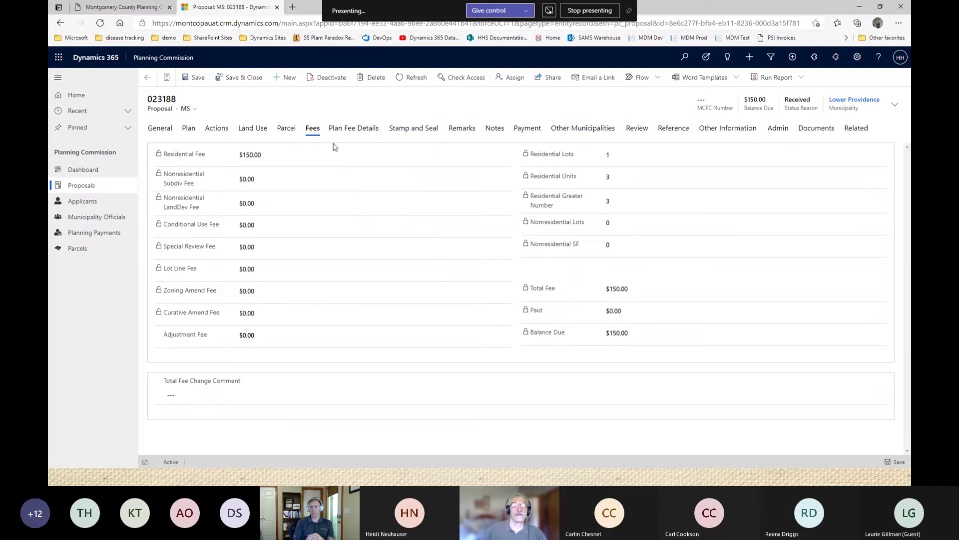
pyautogui.click(344, 129)
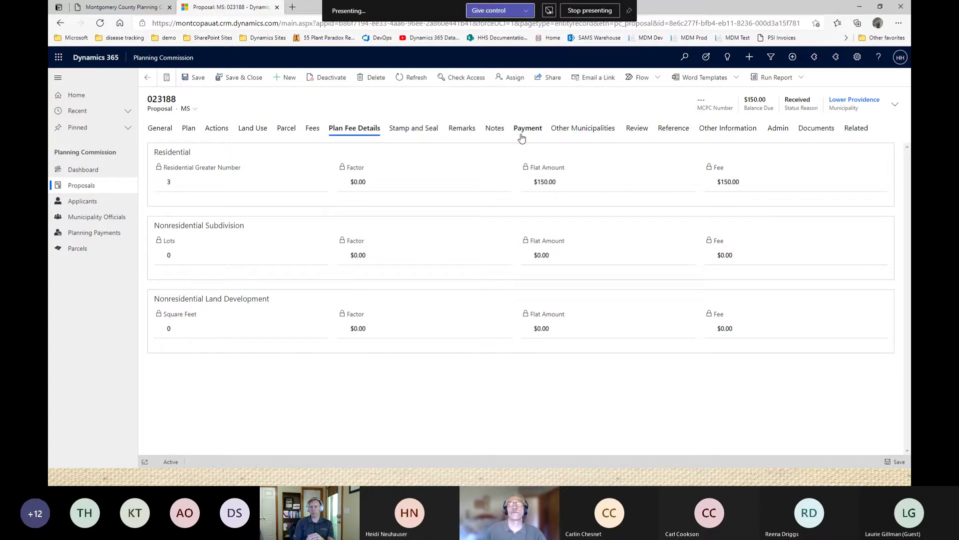
# Confirm 'Bridgeport Zoning Map 2021 with TOD.pdf' is attached as a Plan document.
pyautogui.click(814, 130)
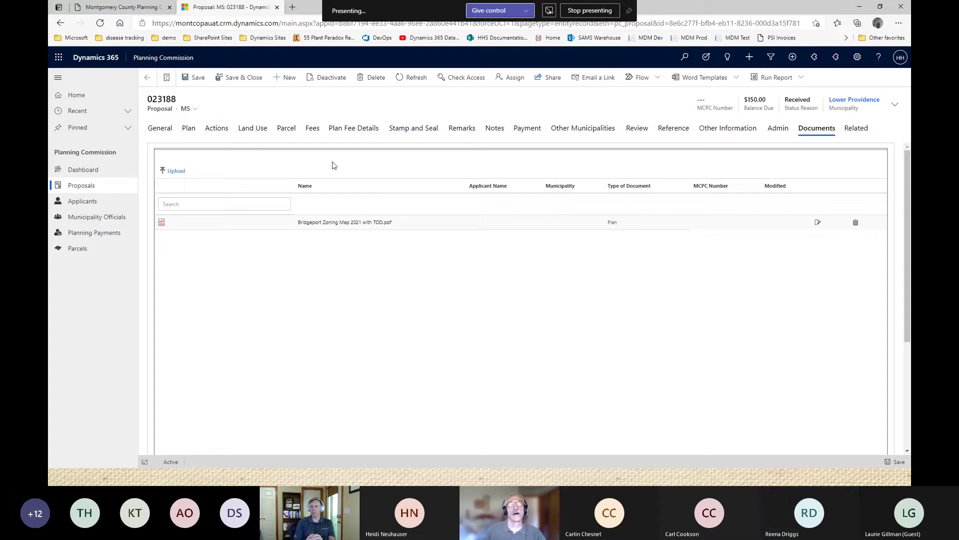
pyautogui.click(636, 131)
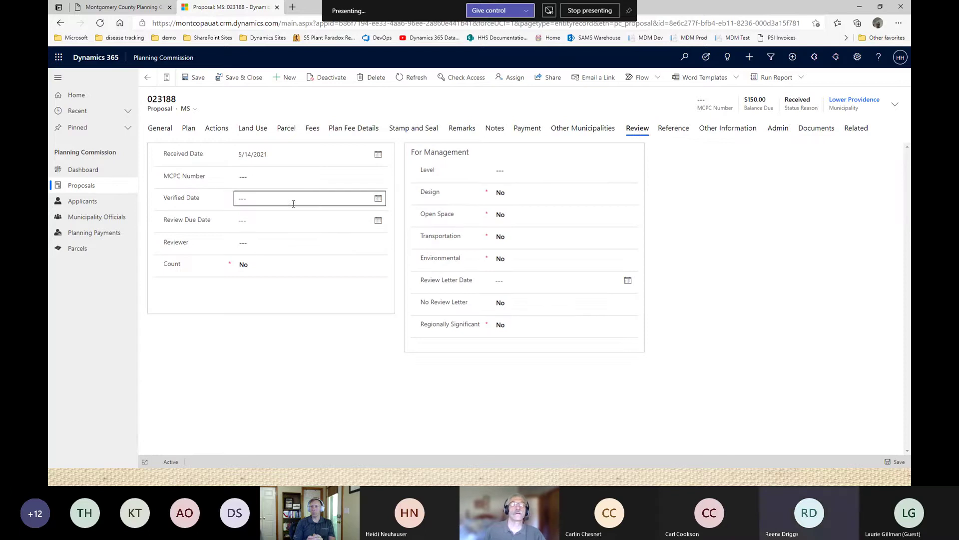
pyautogui.click(286, 182)
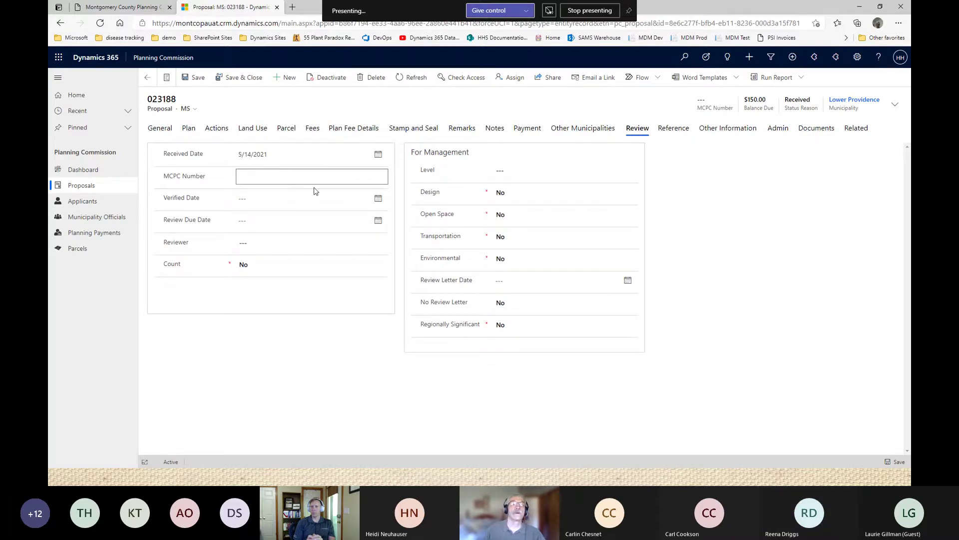
pyautogui.write('21')
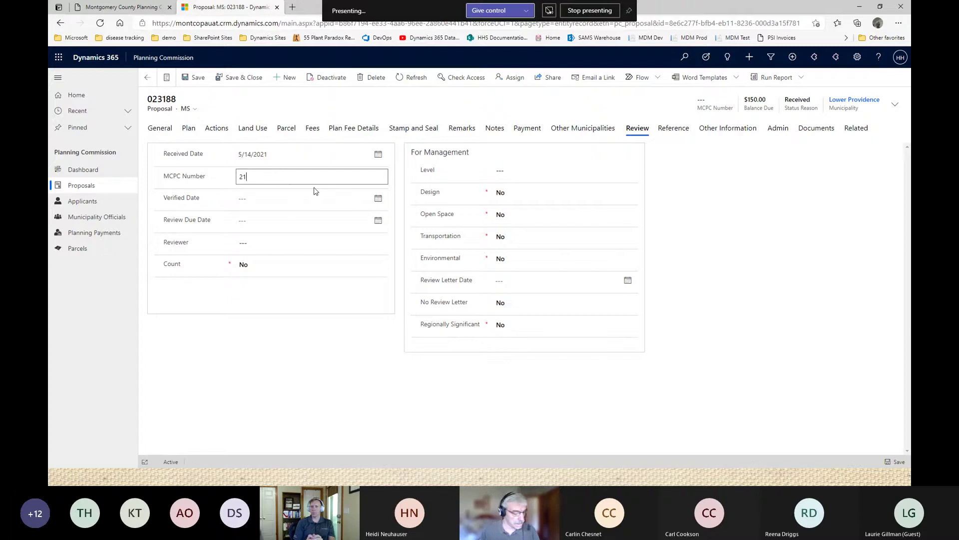
pyautogui.write('025')
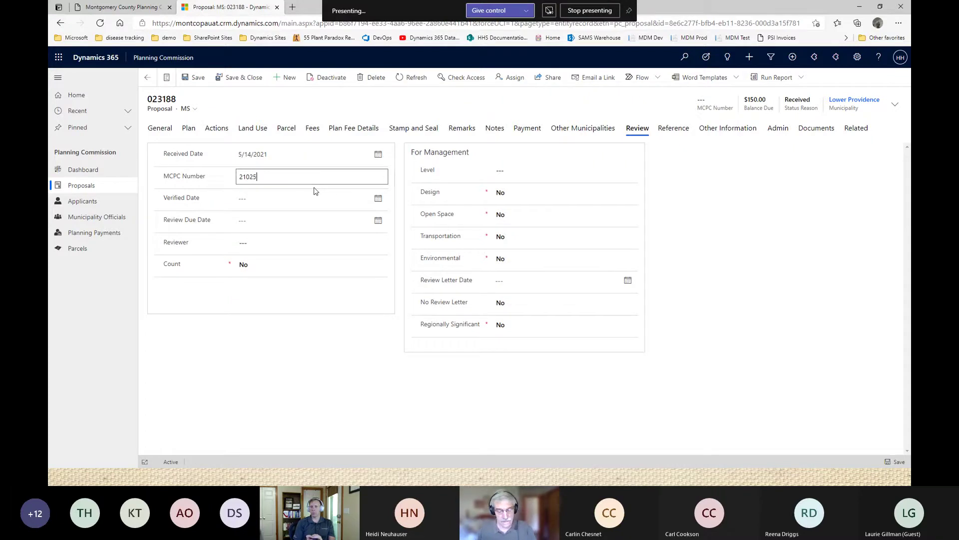
pyautogui.write('000')
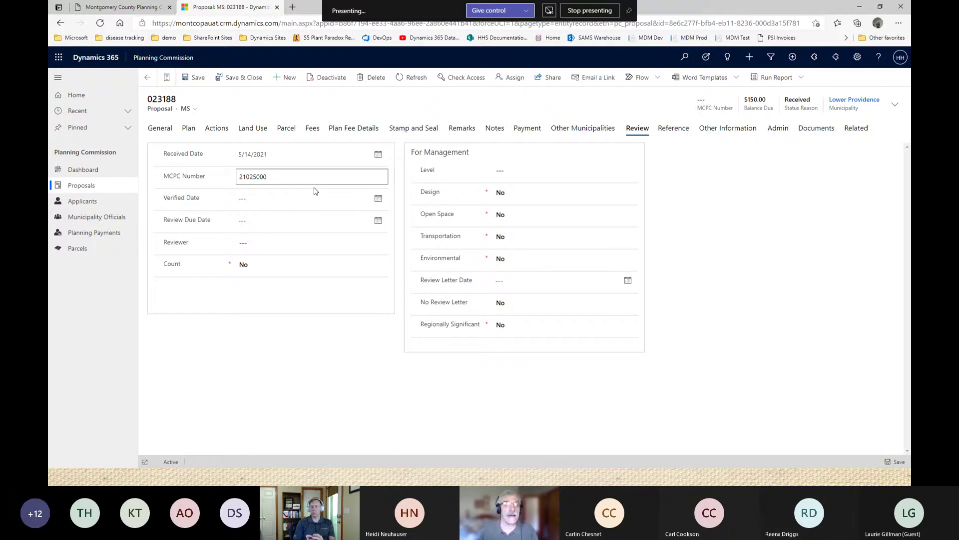
pyautogui.press('Tab')
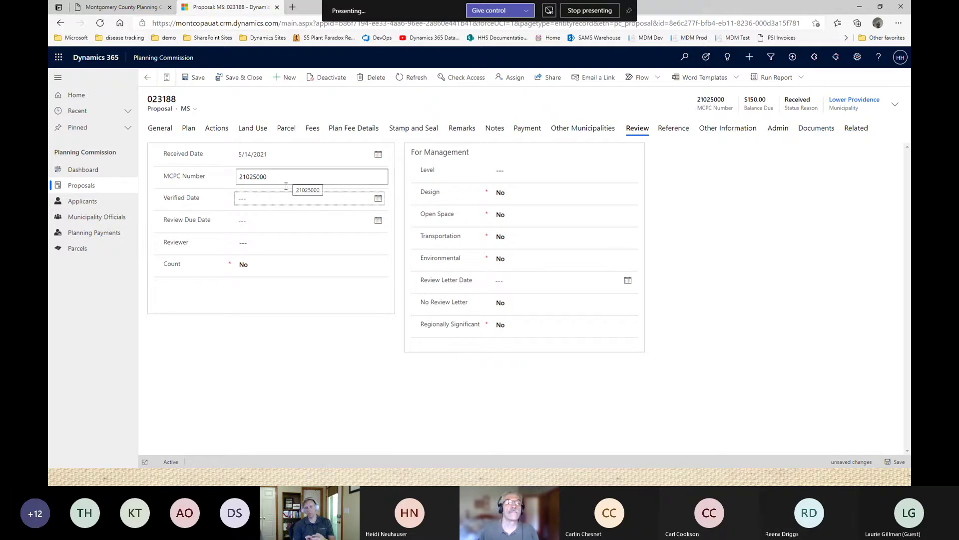
pyautogui.click(284, 178)
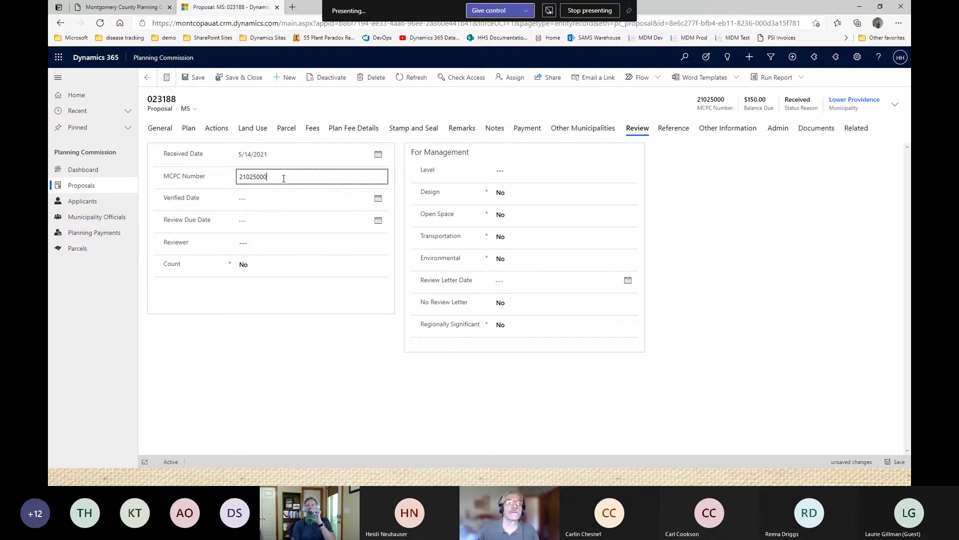
pyautogui.press('Tab')
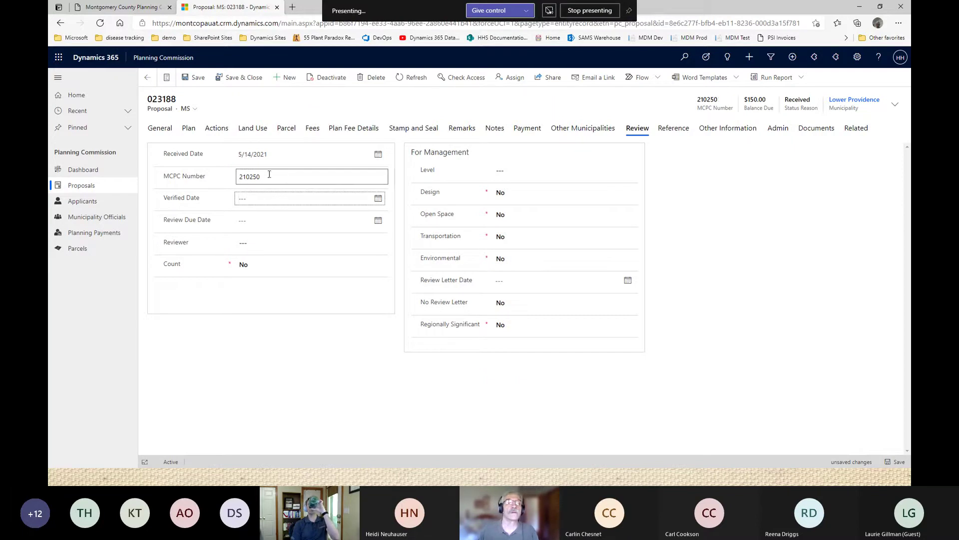
pyautogui.click(269, 173)
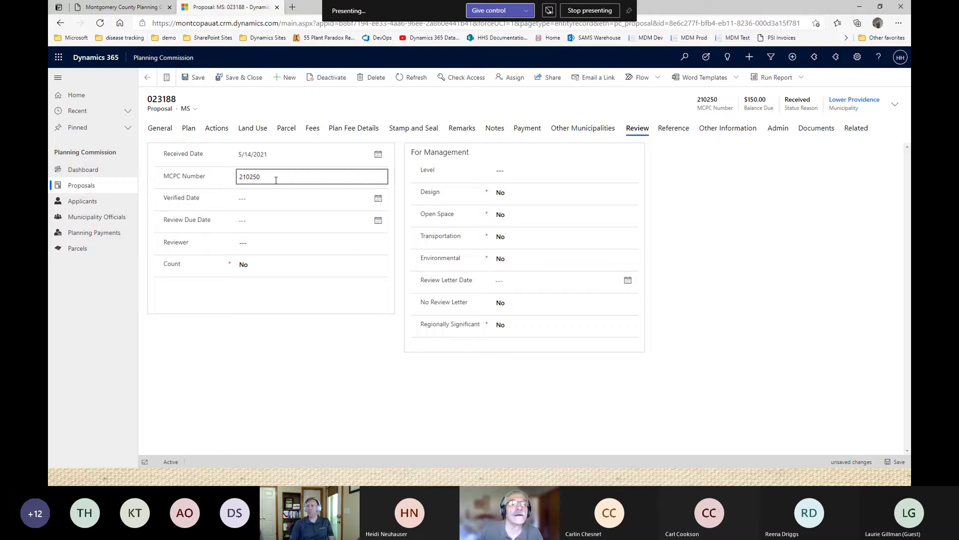
pyautogui.write('0001')
pyautogui.press('Tab')
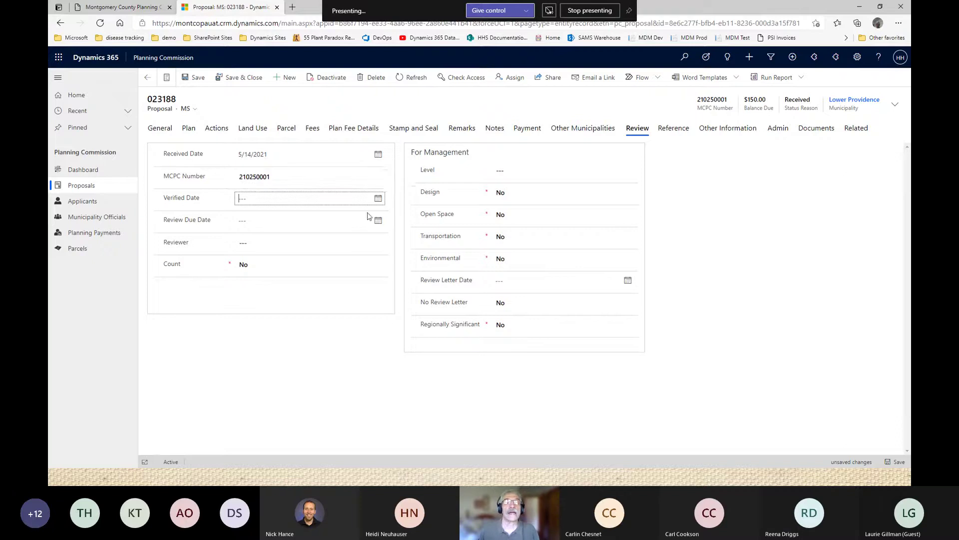
# Set the Verified Date to 5/14/2021 and save the proposal.
pyautogui.click(378, 198)
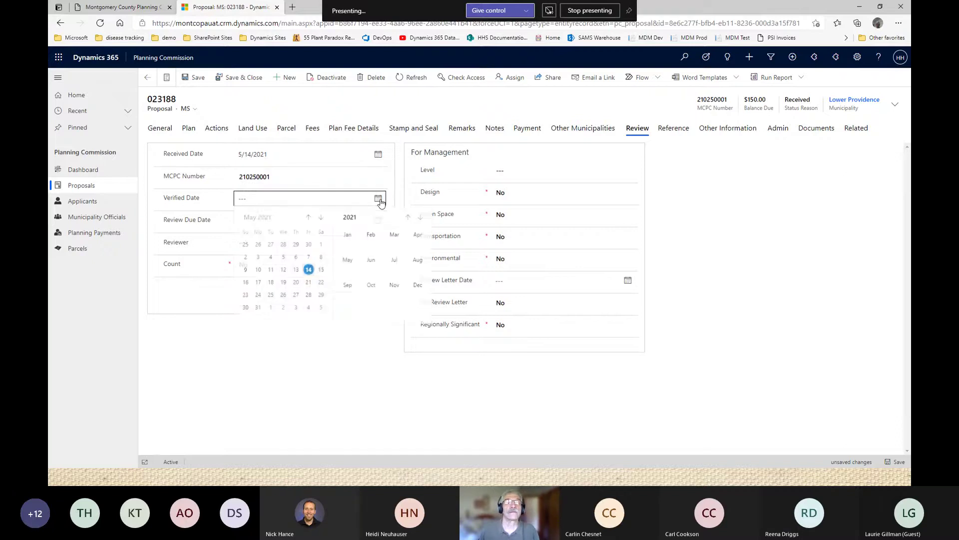
pyautogui.click(309, 272)
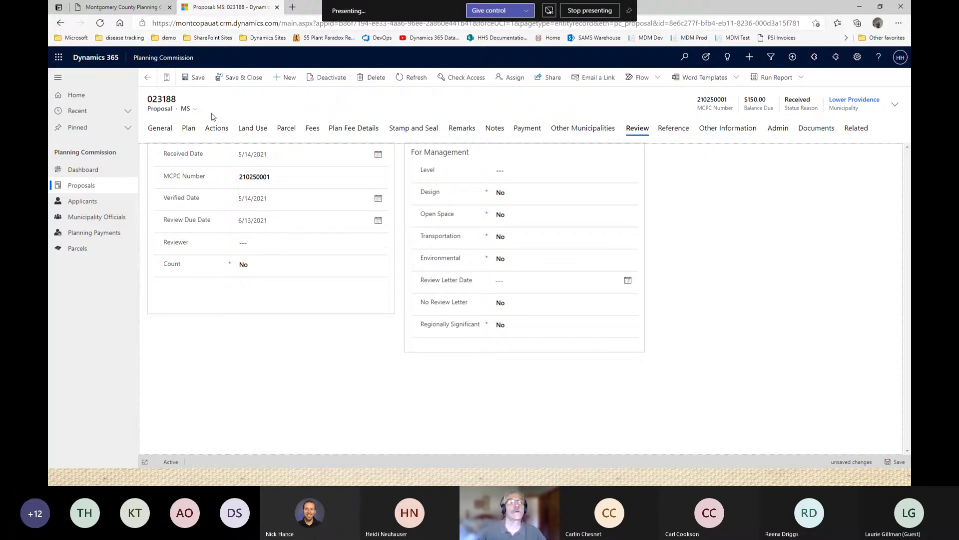
pyautogui.click(194, 79)
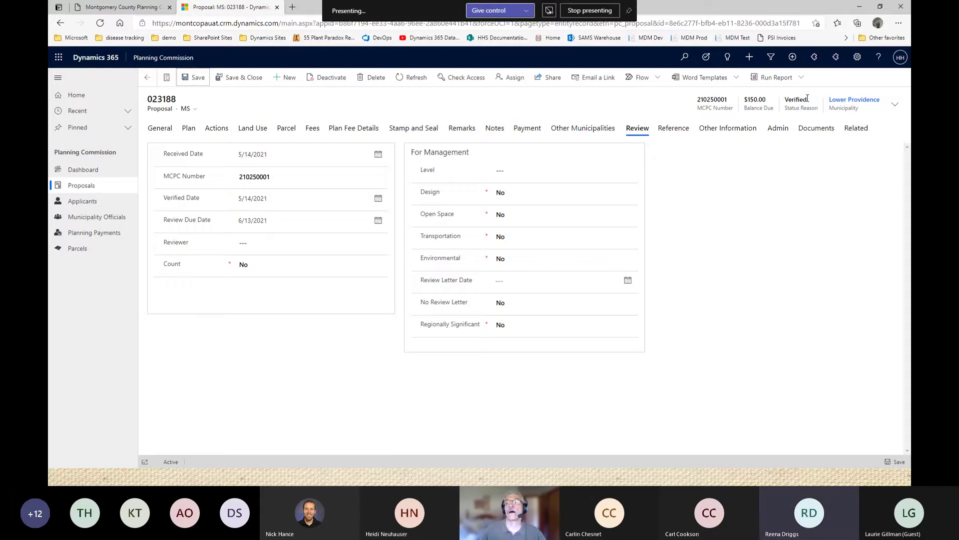
# Refresh and confirm the document shows MCPC number 210250001, no payments, and $150.00 balance due.
pyautogui.click(808, 131)
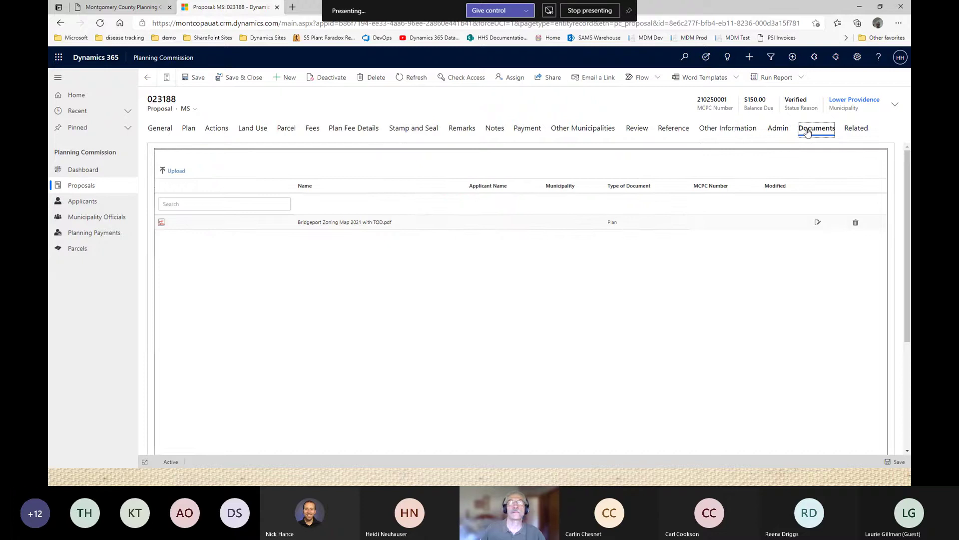
pyautogui.click(401, 81)
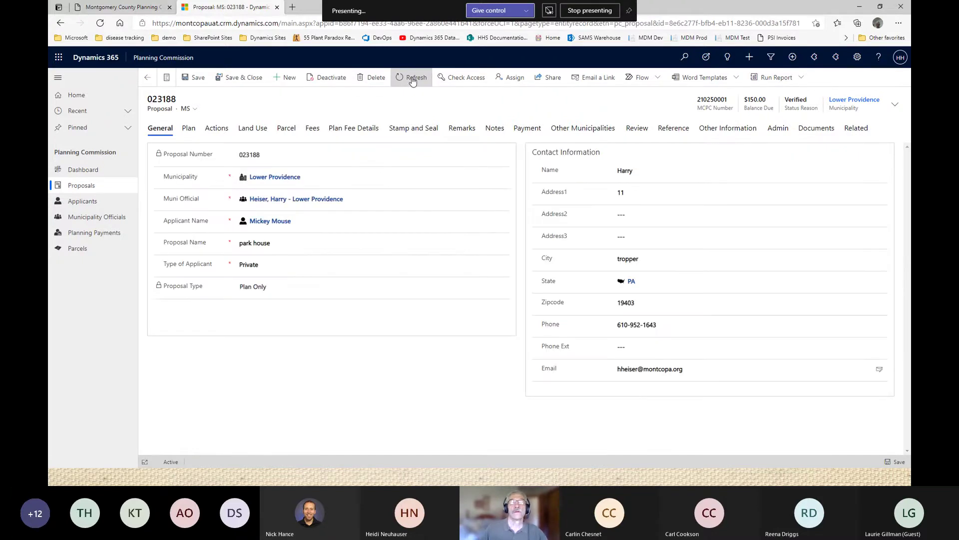
pyautogui.click(813, 131)
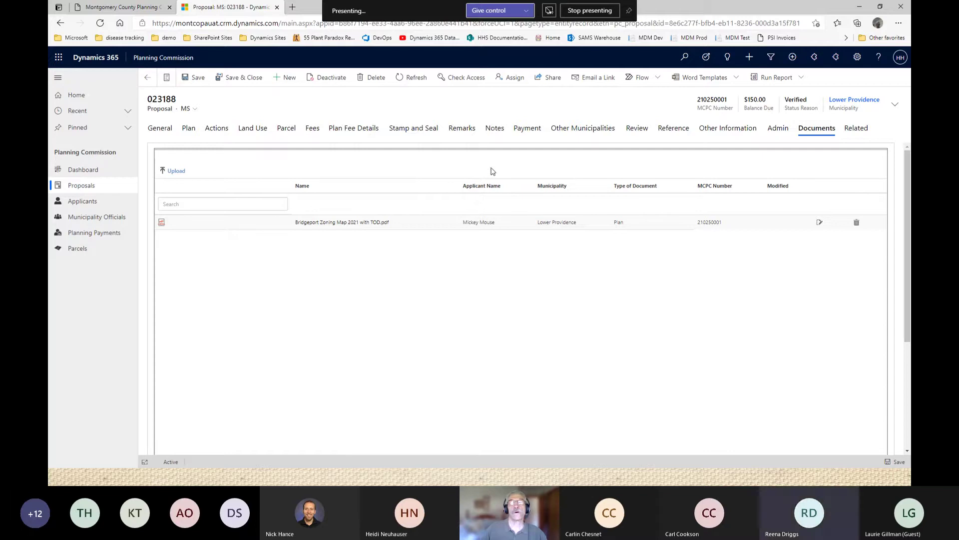
pyautogui.click(528, 130)
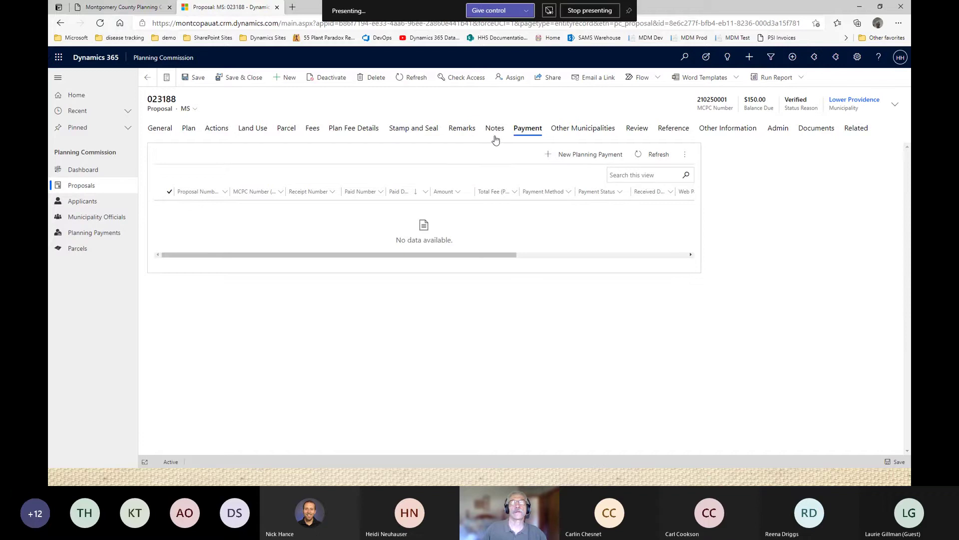
pyautogui.click(312, 131)
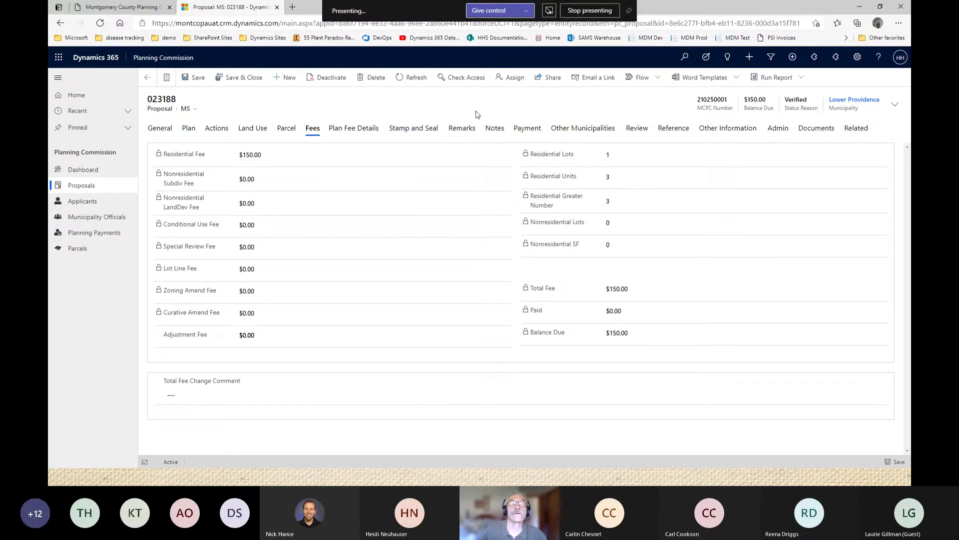
# Switch to the Information form and email the $150.00 invoice for proposal 023188.
pyautogui.click(195, 109)
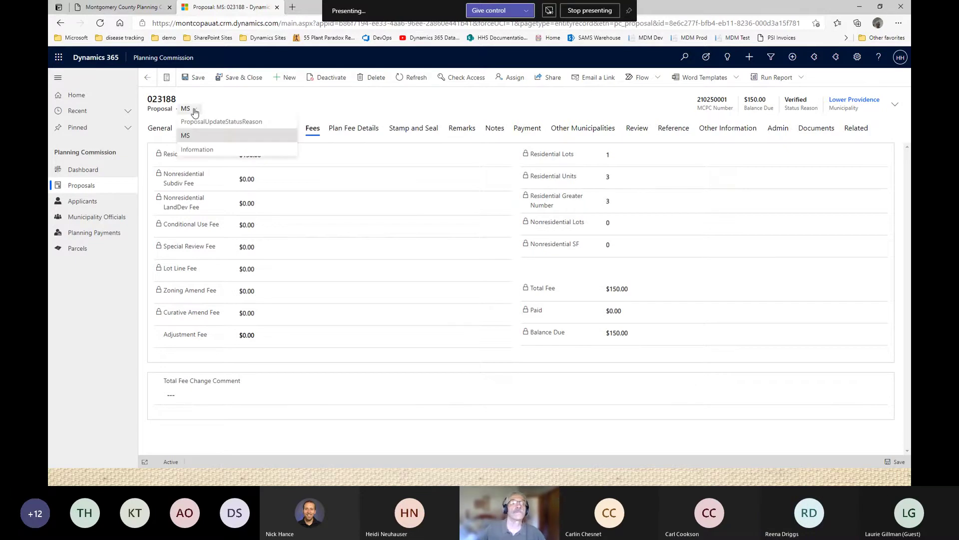
pyautogui.click(199, 150)
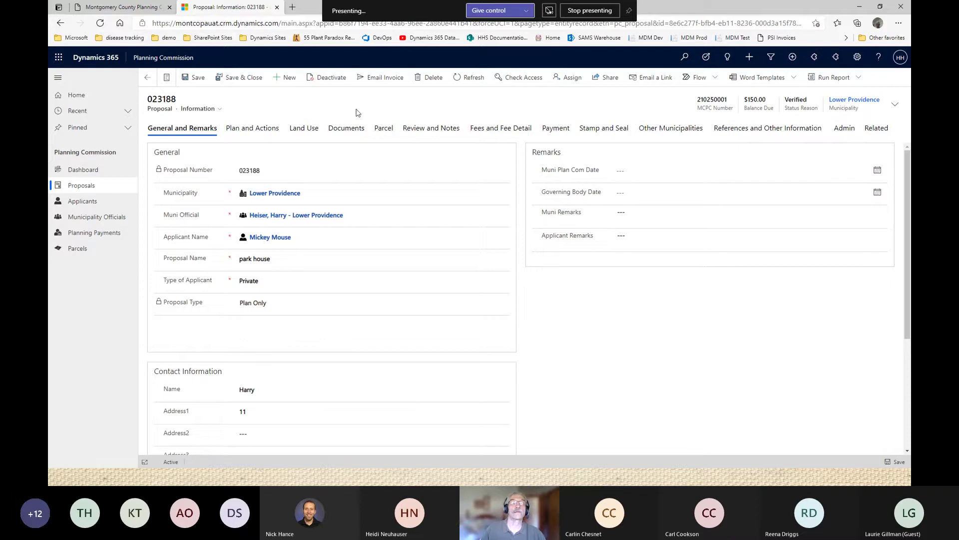
pyautogui.click(375, 79)
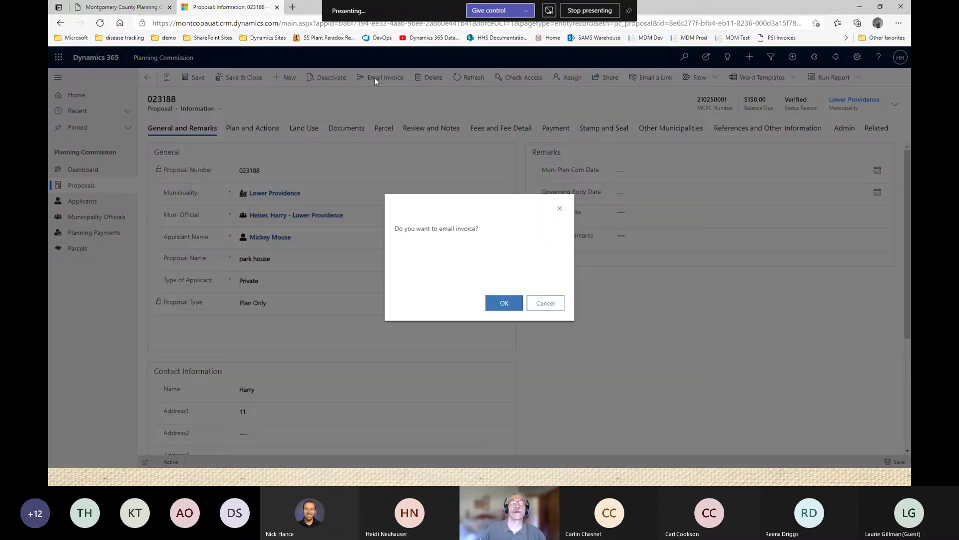
pyautogui.click(504, 304)
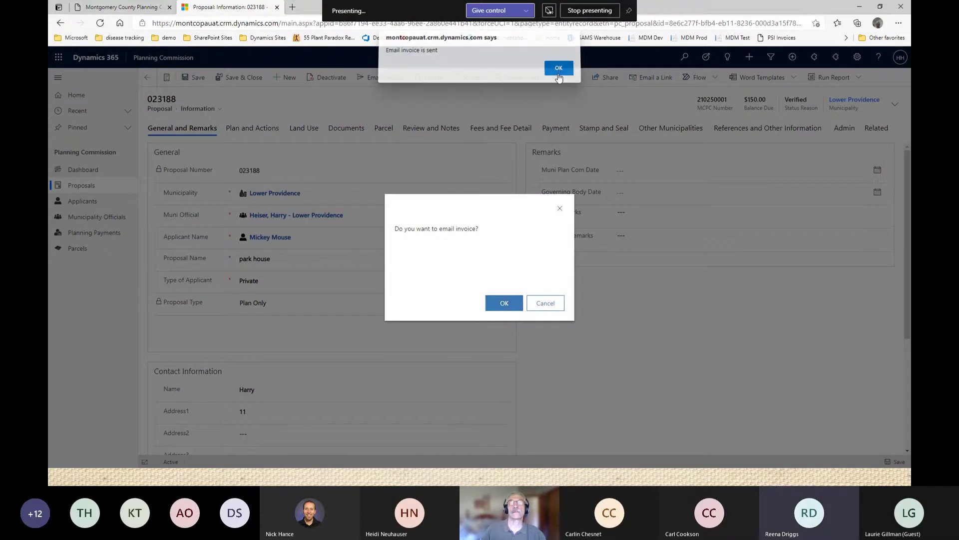
pyautogui.click(558, 72)
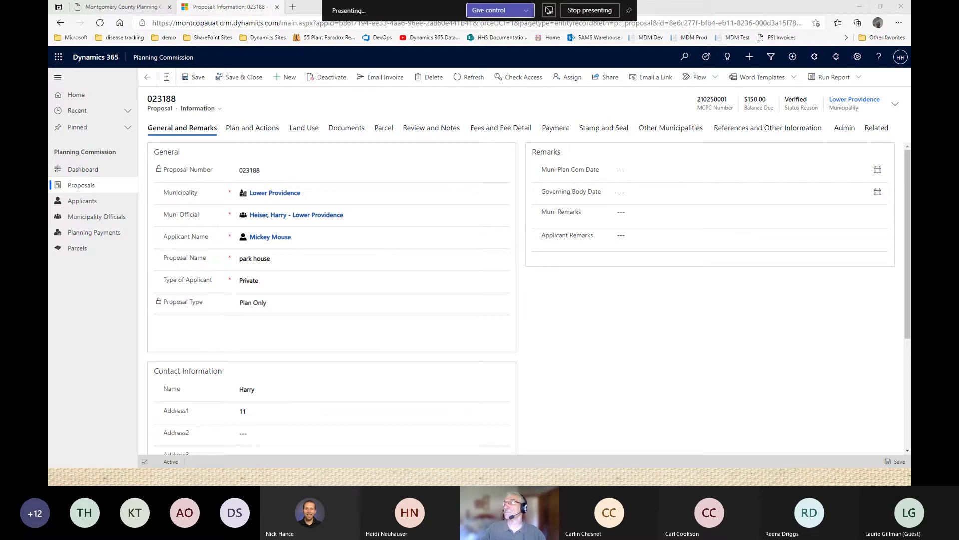
# In Outlook, read the Test 247 Plan alerts and open the 247 Review Payment Notification for park house.
pyautogui.moveTo(950, 155); pyautogui.dragTo(364, 62)
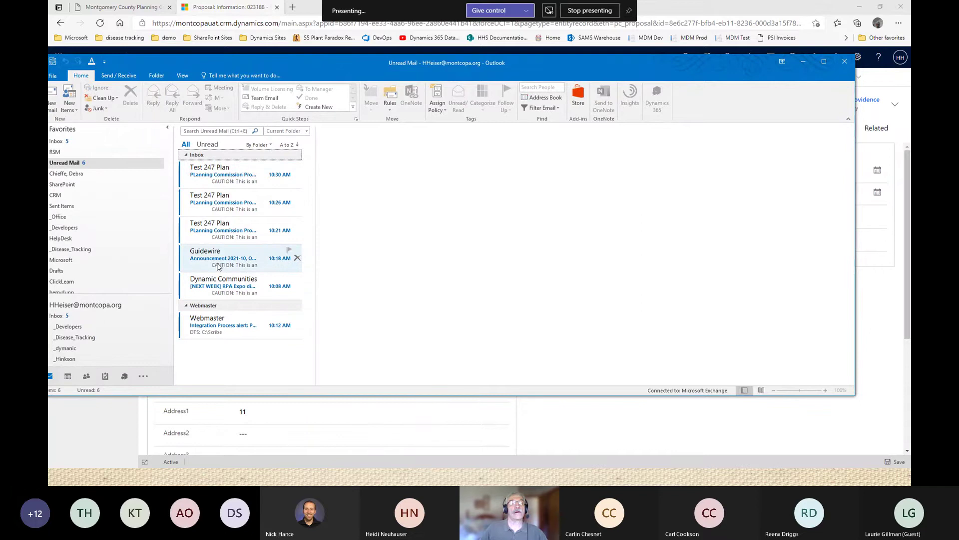
pyautogui.click(216, 233)
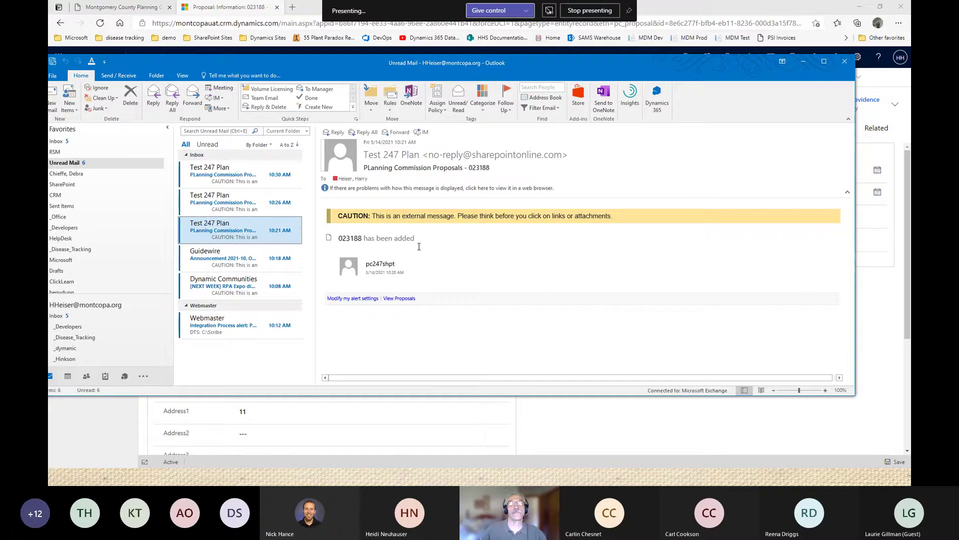
pyautogui.press('Up')
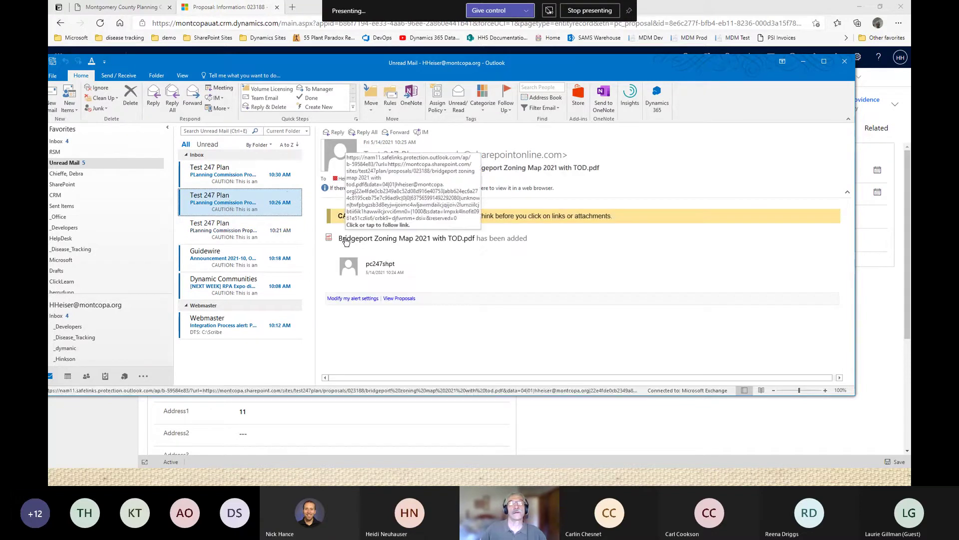
pyautogui.click(214, 179)
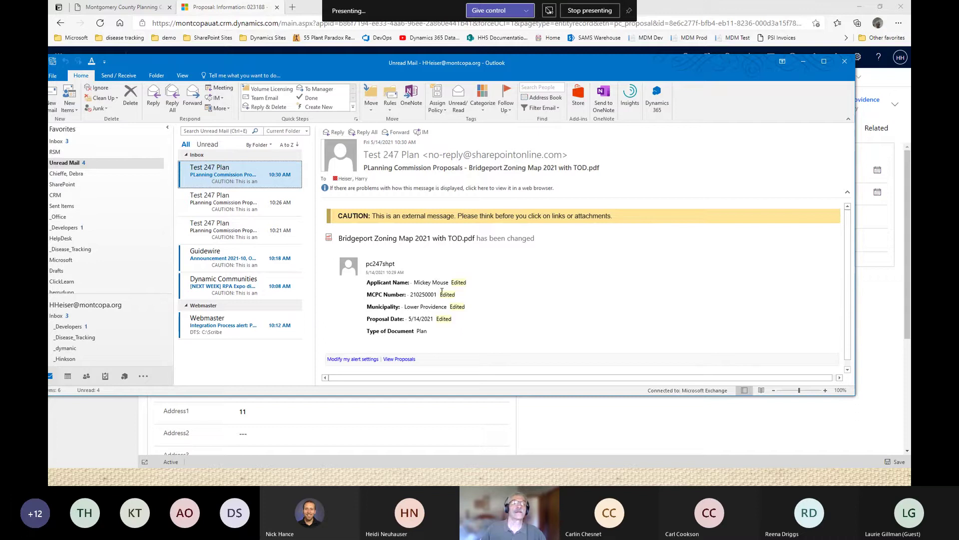
pyautogui.click(210, 179)
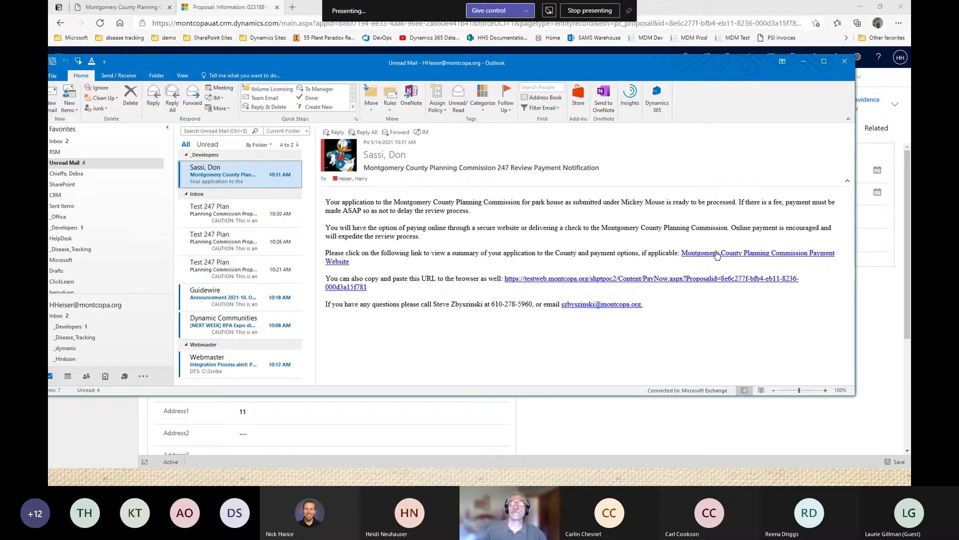
# Follow the payment link and start paying proposal 023188's $150.00 fee by personal check.
pyautogui.click(705, 256)
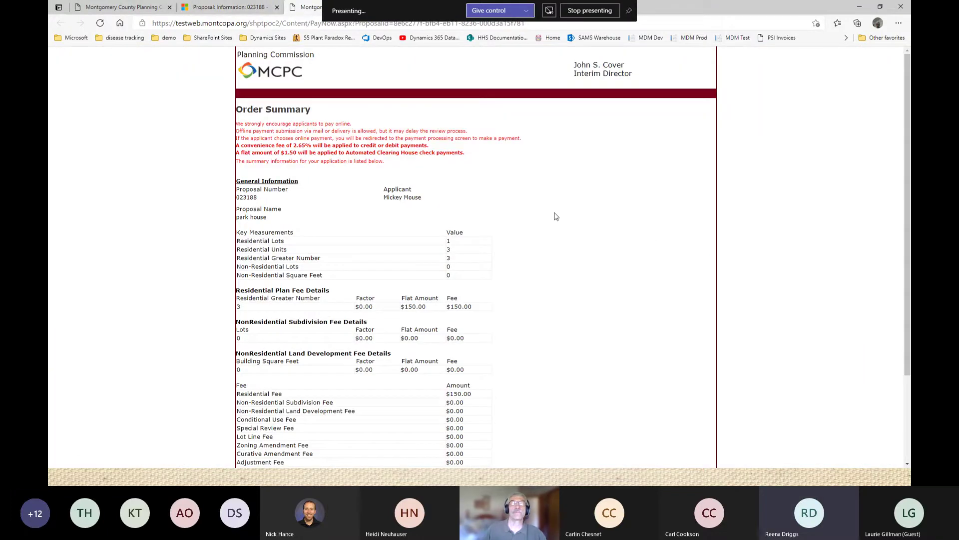
pyautogui.scroll(-3, 552, 217)
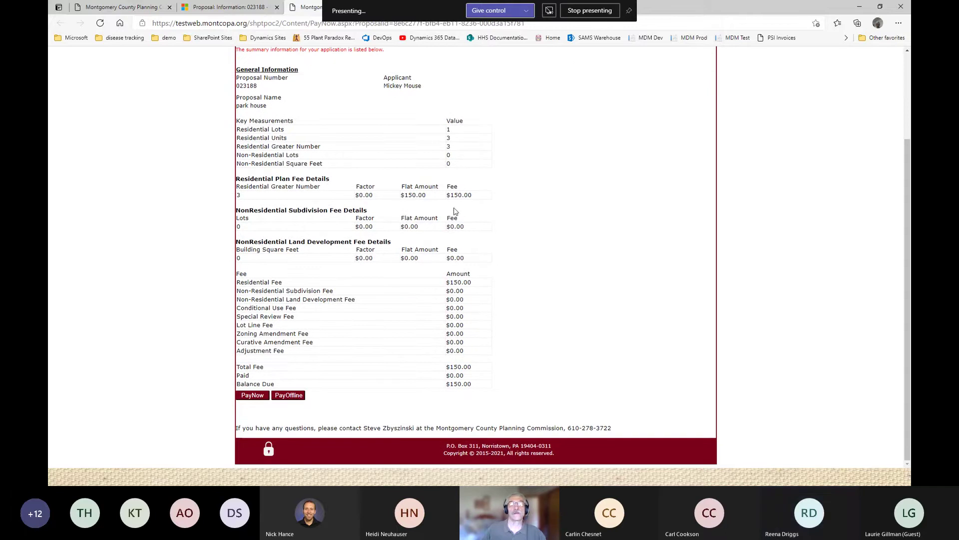
pyautogui.click(251, 396)
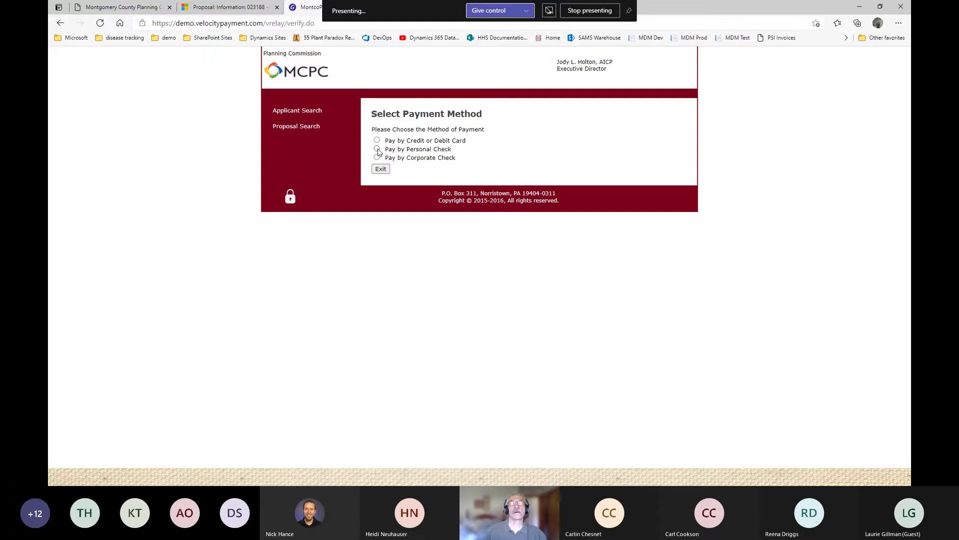
pyautogui.click(377, 149)
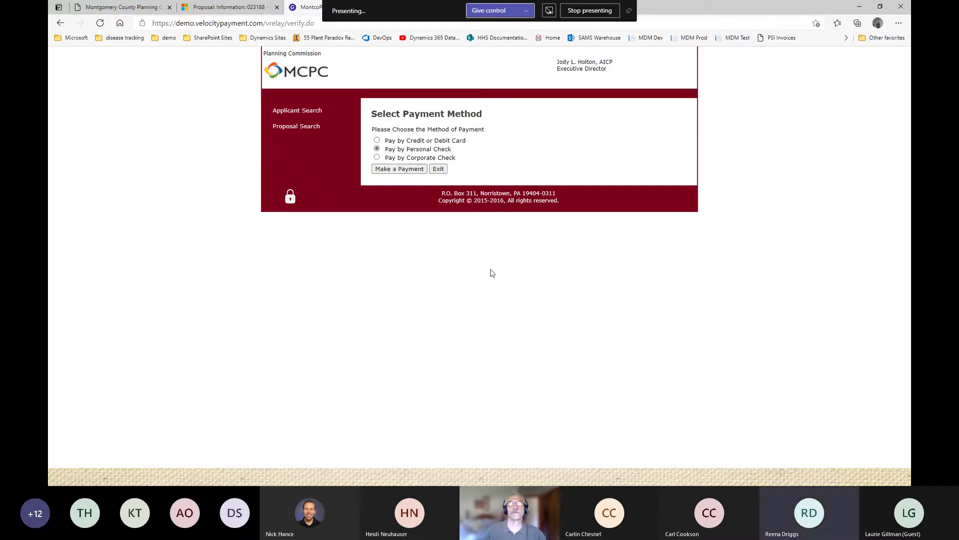
pyautogui.click(399, 169)
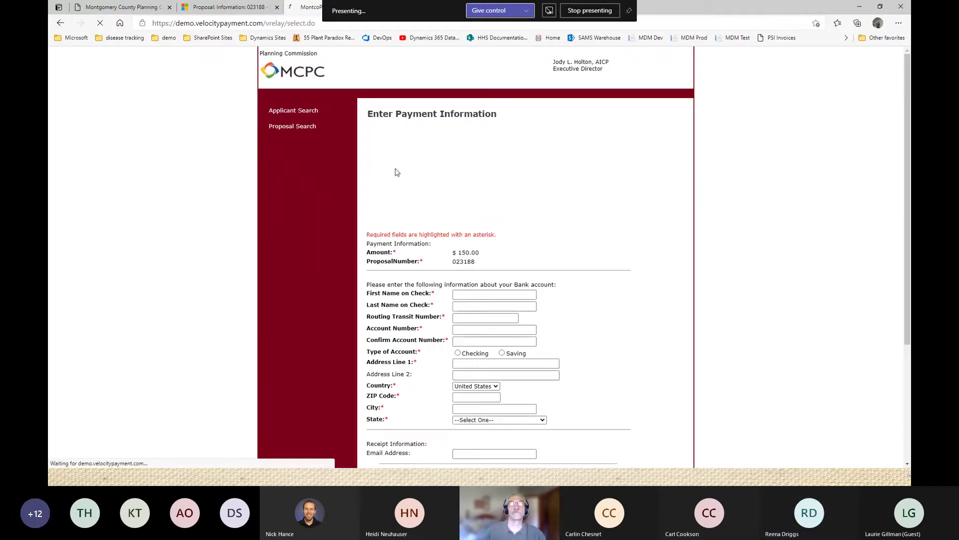
# Review the check payment form, then go back to the Select Payment Method page.
pyautogui.scroll(-3, 619, 240)
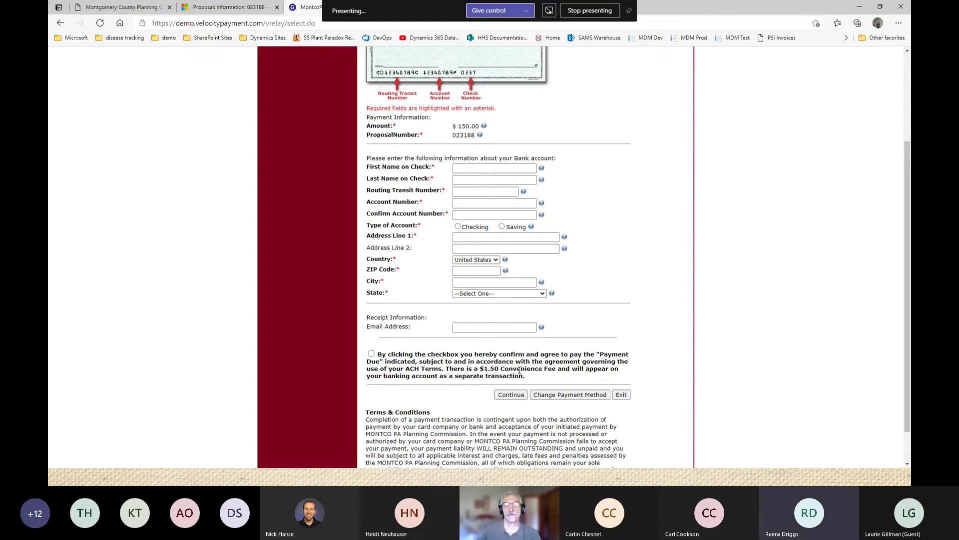
pyautogui.scroll(3, 636, 242)
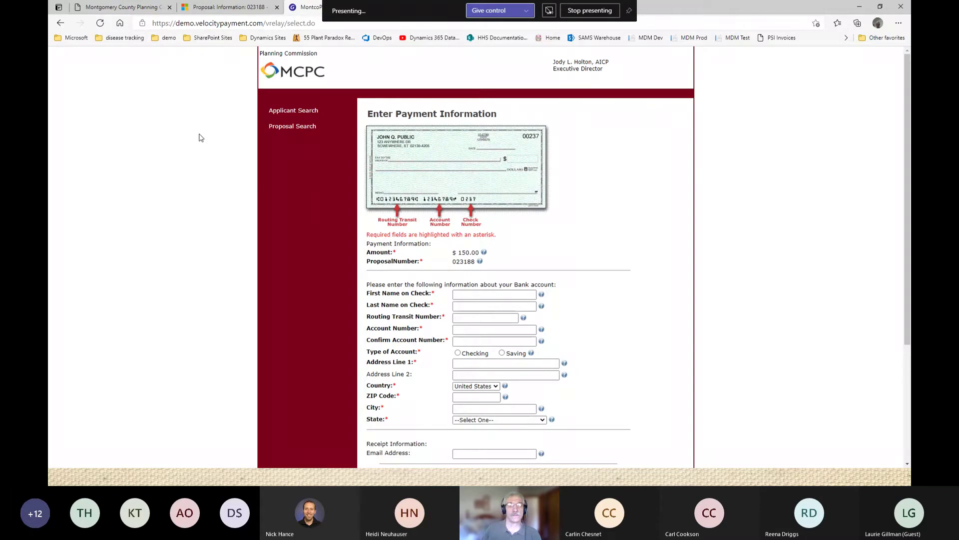
pyautogui.click(60, 23)
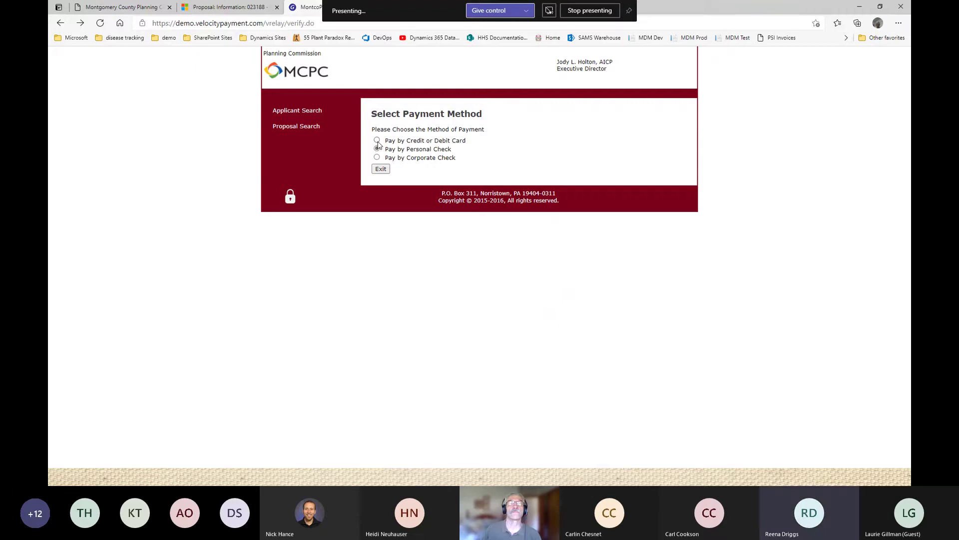
# Choose credit or debit card payment and review the empty card form for the $150.00 fee.
pyautogui.click(377, 141)
pyautogui.click(386, 170)
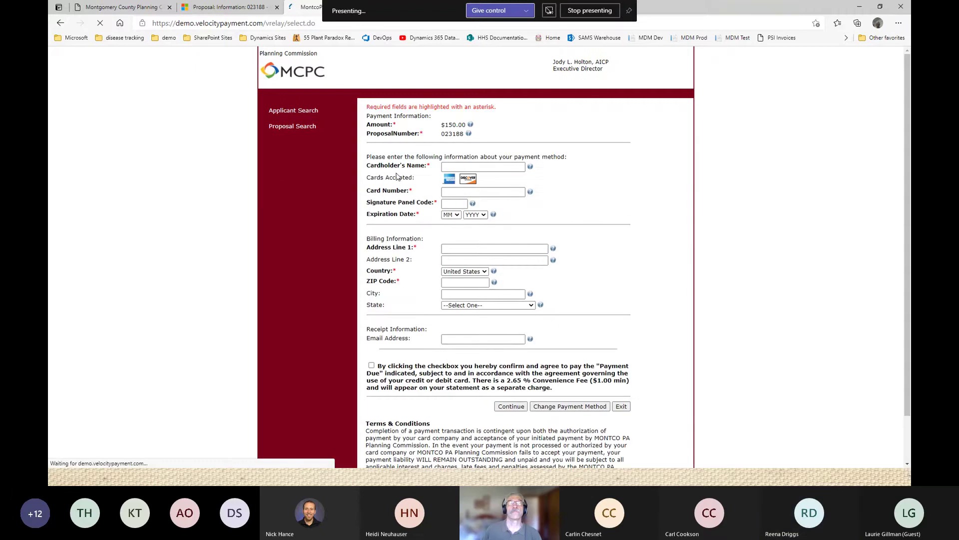
pyautogui.scroll(-1, 635, 205)
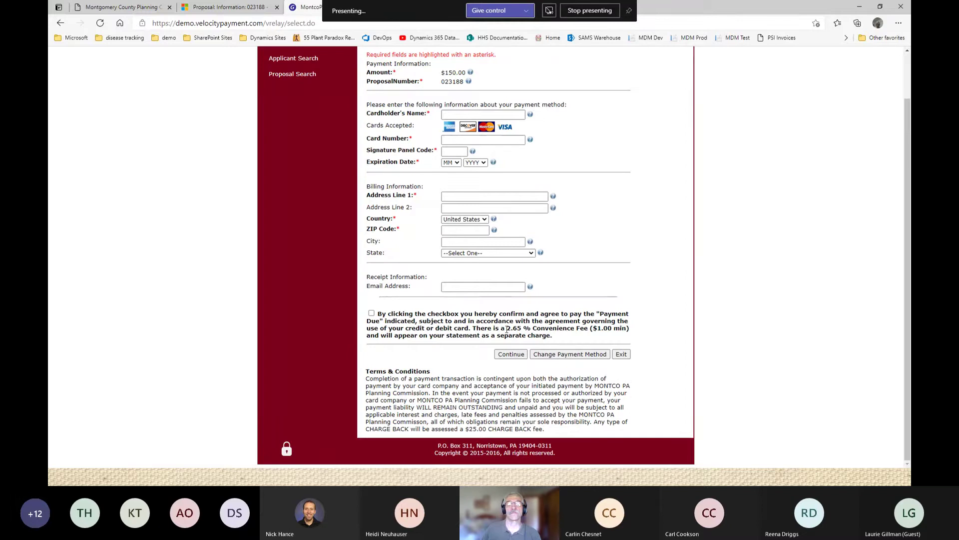
pyautogui.scroll(1, 635, 275)
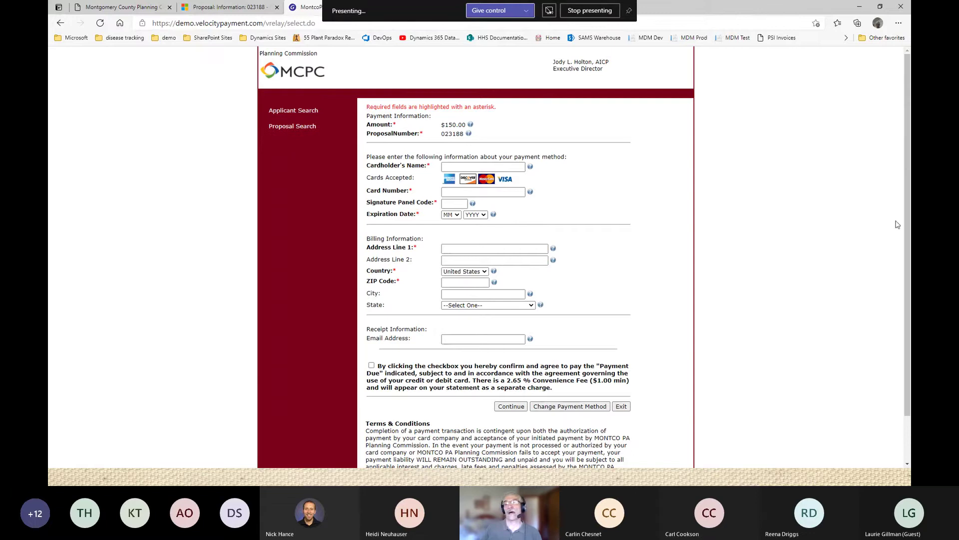
# Return to the proposal 023188 record and bring up the Apps list from the Planning Commission header.
pyautogui.click(235, 9)
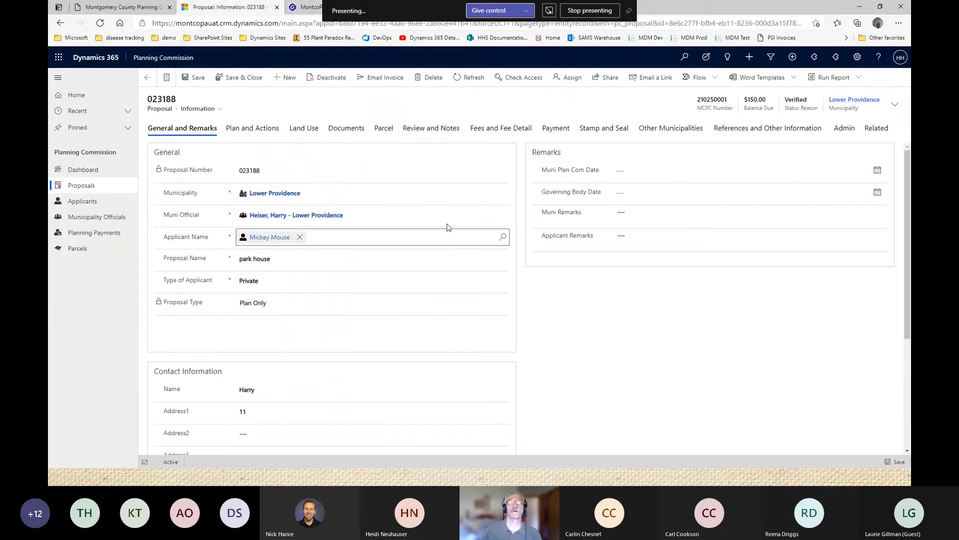
pyautogui.scroll(-2, 450, 230)
pyautogui.scroll(2, 450, 240)
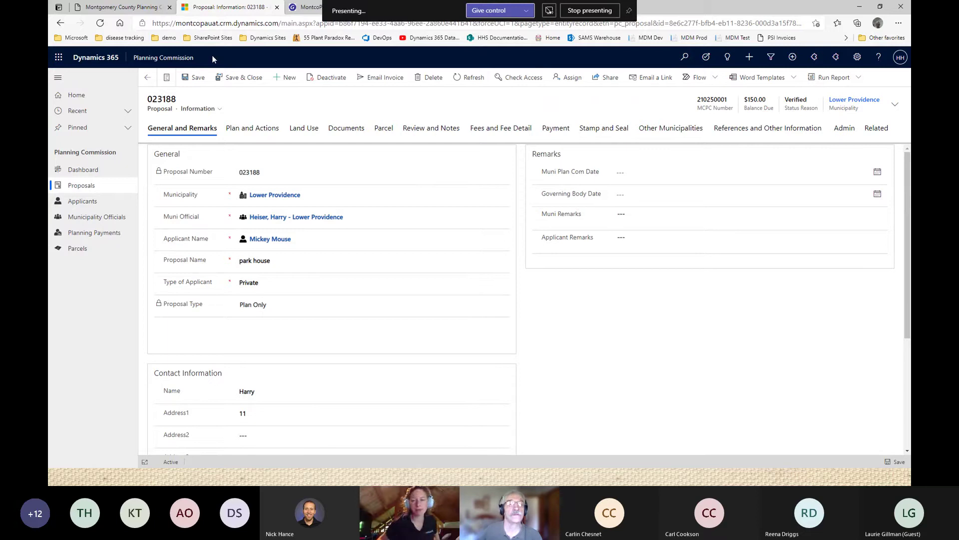
pyautogui.click(176, 58)
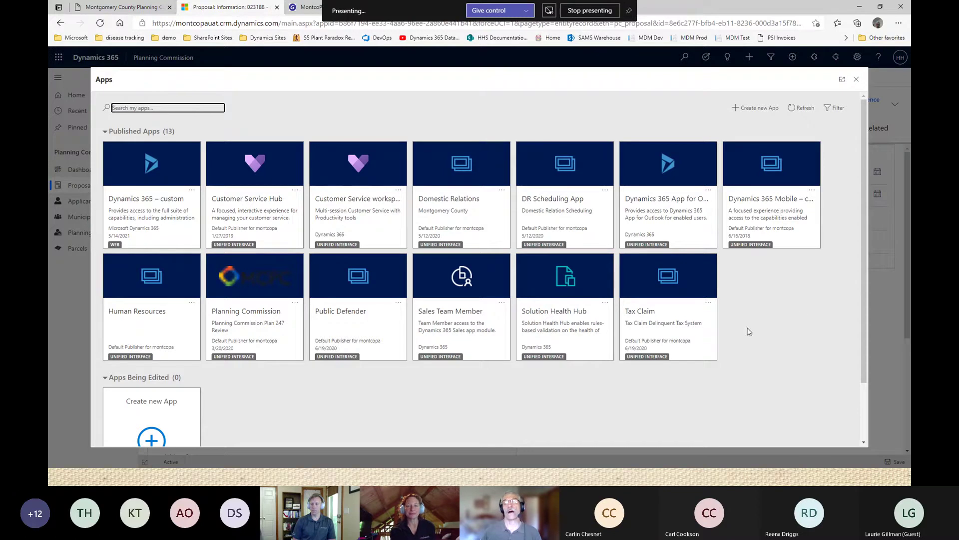
# Launch the Tax Claim app from the Apps dialog to reach its Active Parcels view.
pyautogui.click(669, 309)
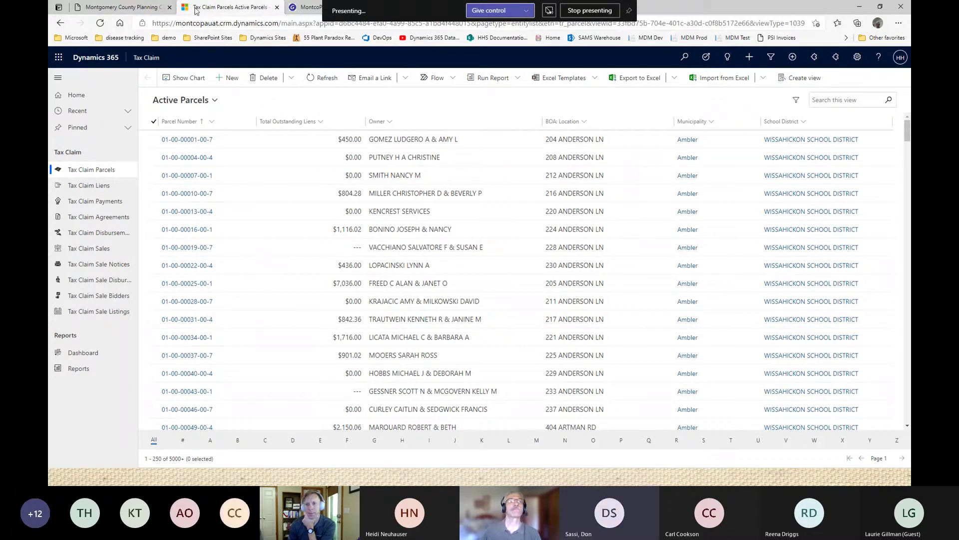
# In the 247 submission portal, list Submitted Proposals and confirm 023188 shows as Verified.
pyautogui.click(144, 7)
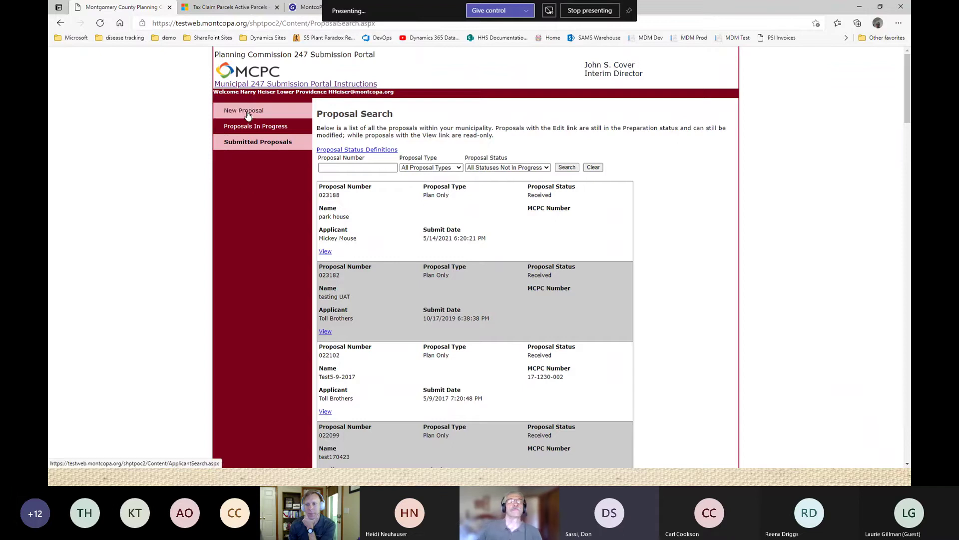
pyautogui.click(244, 143)
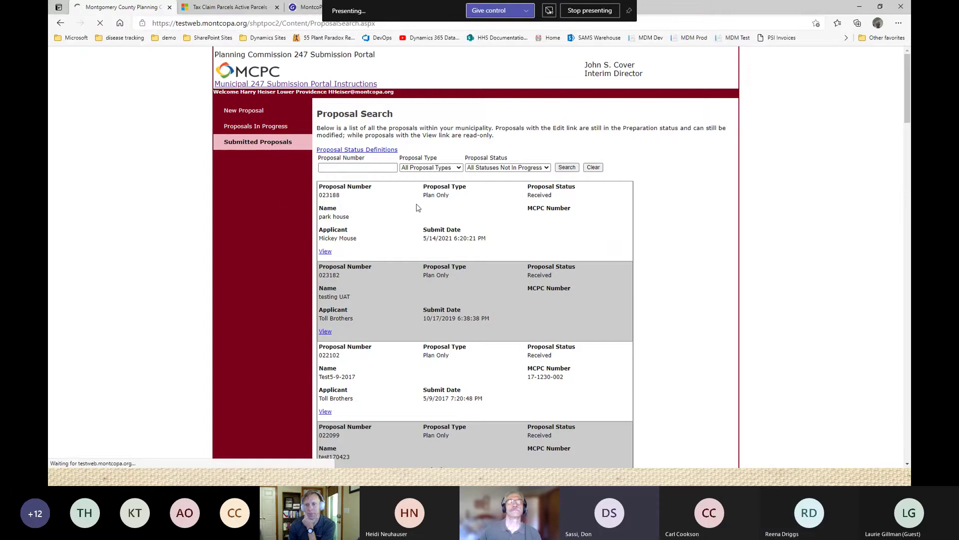
pyautogui.scroll(-3, 414, 212)
pyautogui.scroll(-3, 414, 207)
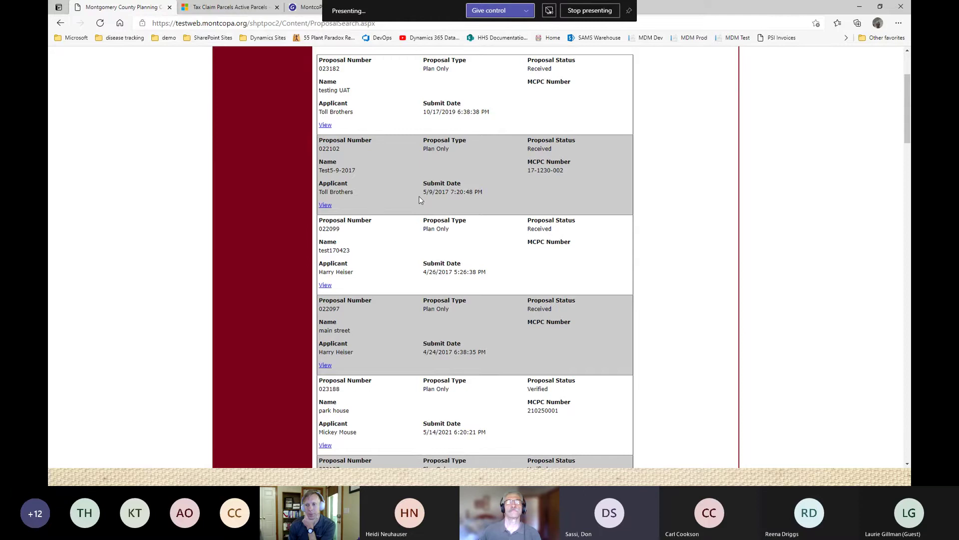
pyautogui.scroll(3, 393, 190)
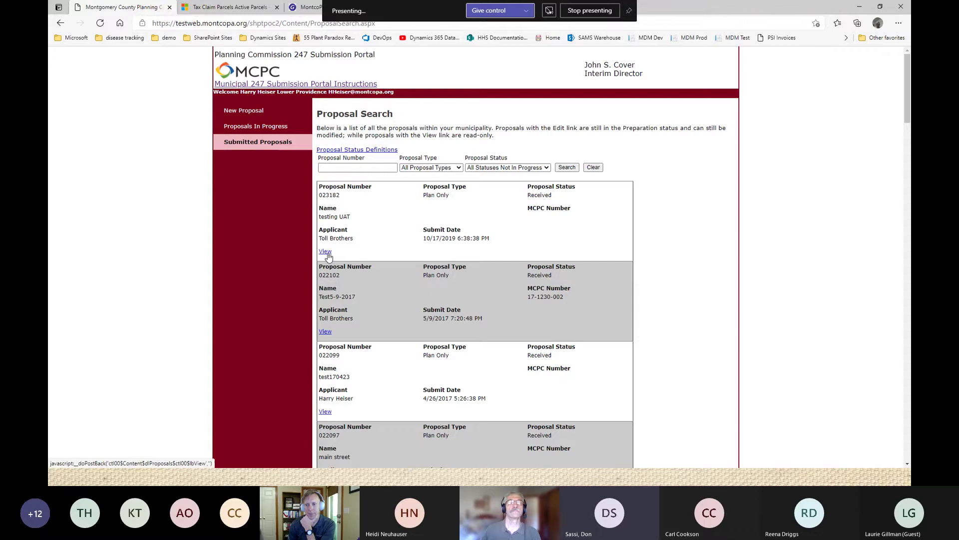
# Start a new proposal, return to Submitted Proposals, and view proposal 023182 read-only.
pyautogui.click(250, 112)
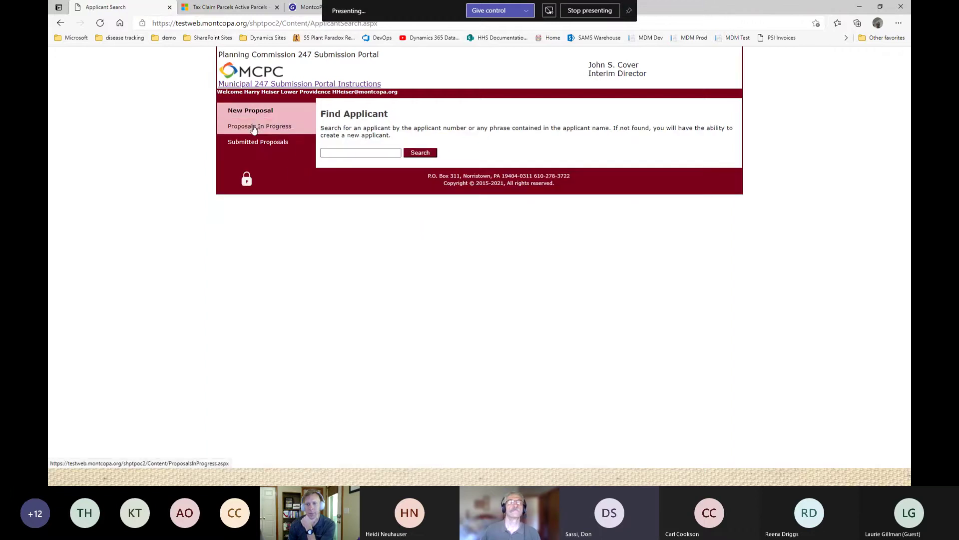
pyautogui.click(245, 143)
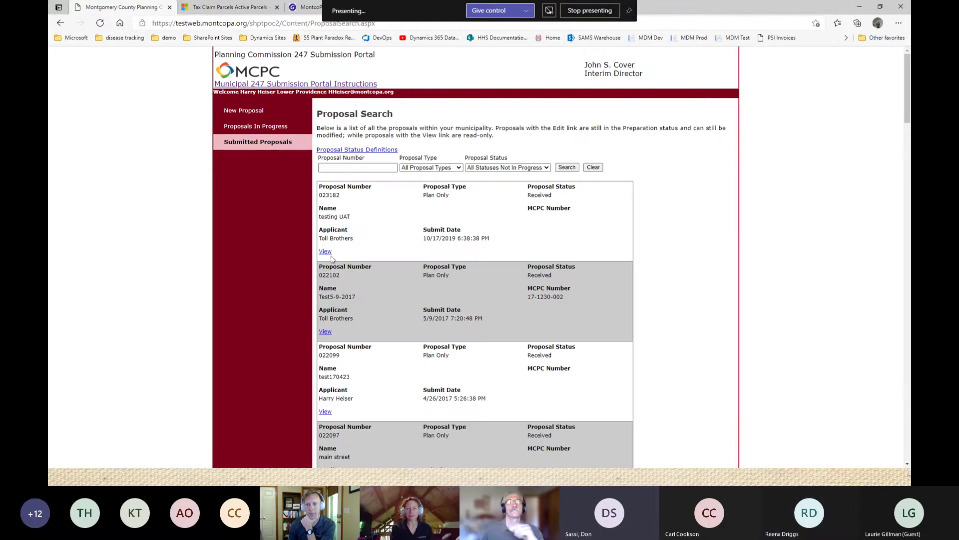
pyautogui.click(324, 253)
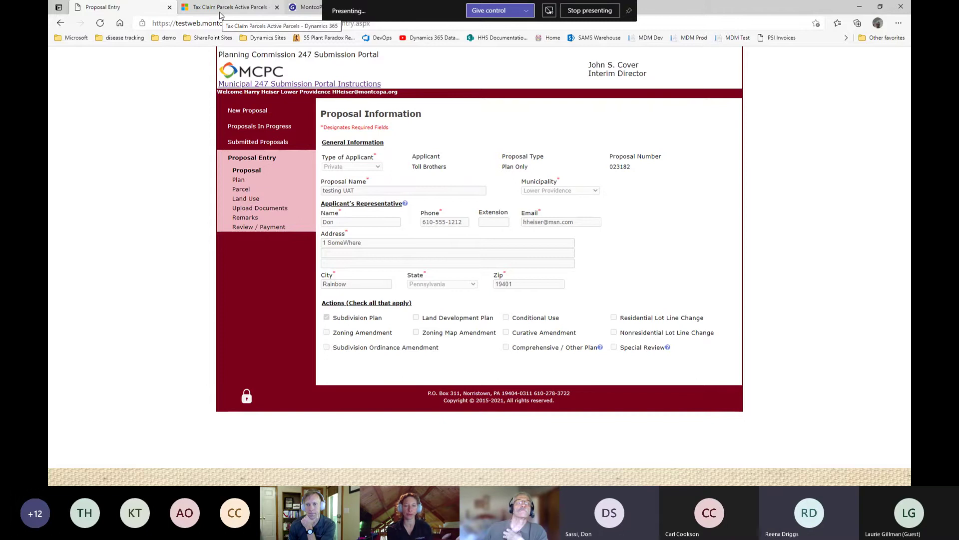
pyautogui.click(220, 9)
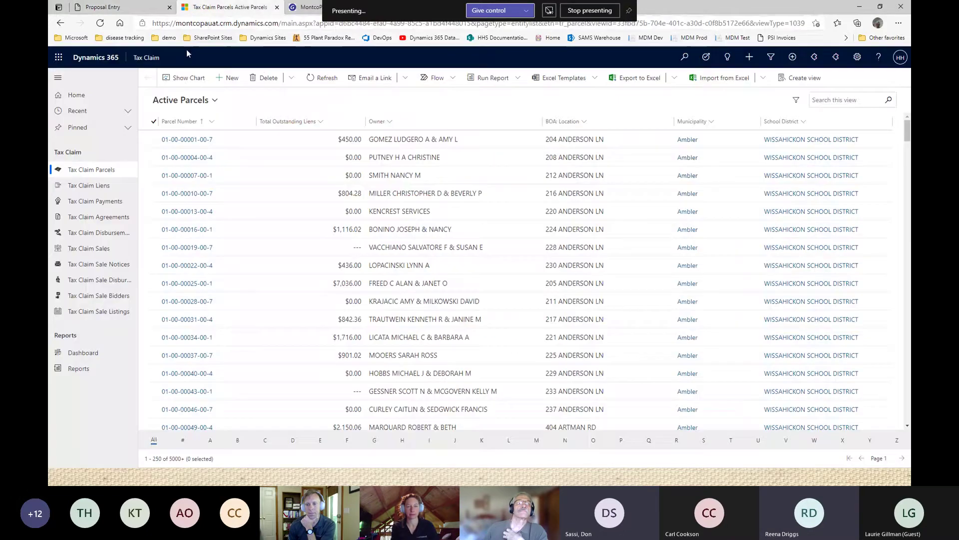
# In Planning Commission, sort Proposals by number descending and open 023188 'park house'.
pyautogui.click(146, 58)
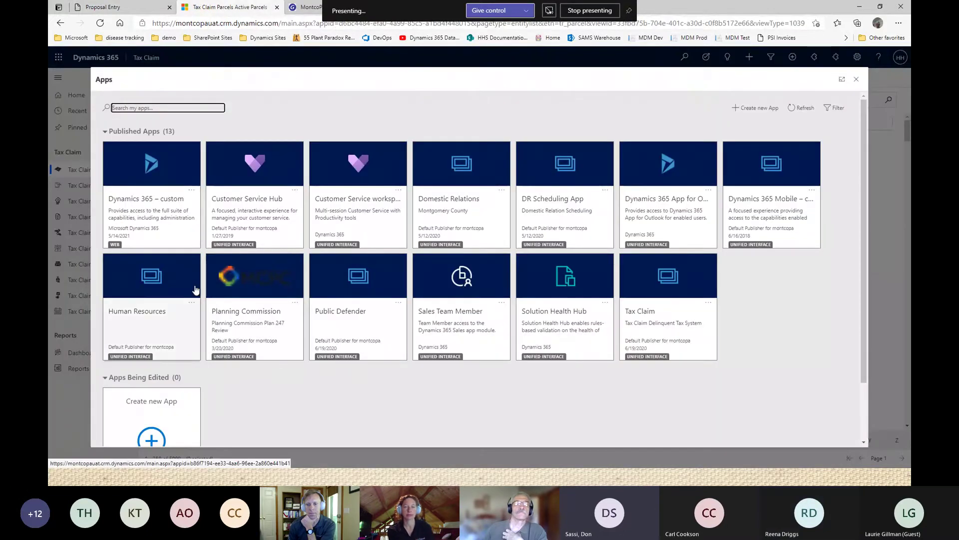
pyautogui.click(267, 281)
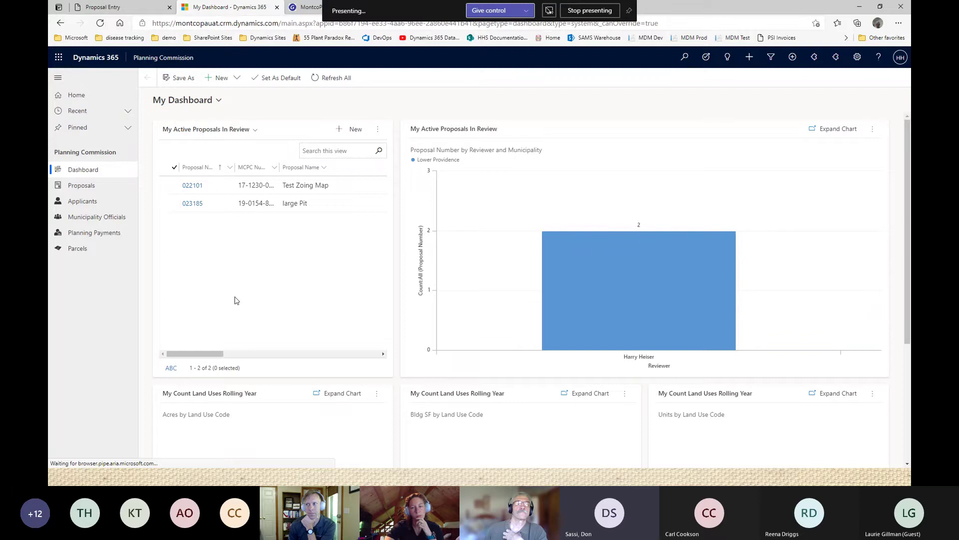
pyautogui.click(81, 191)
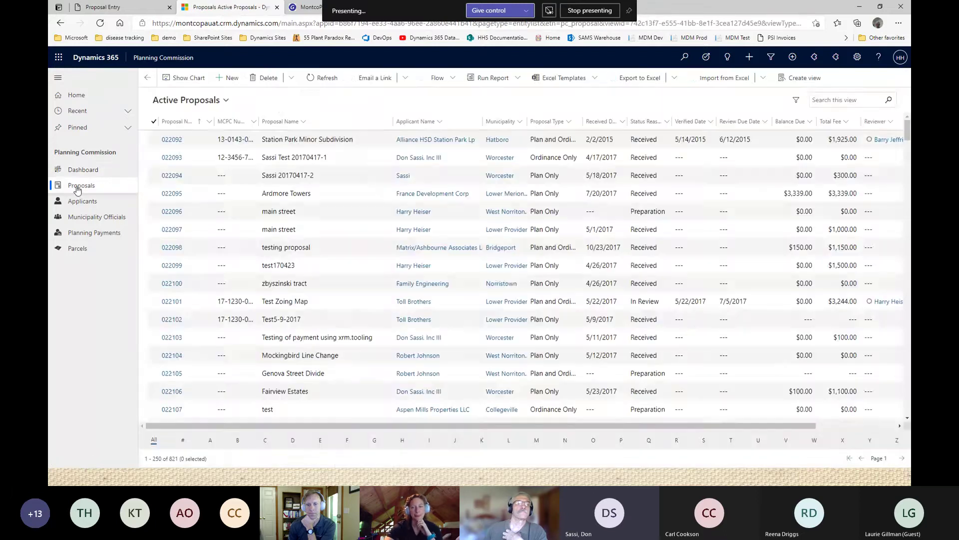
pyautogui.click(194, 122)
pyautogui.click(188, 153)
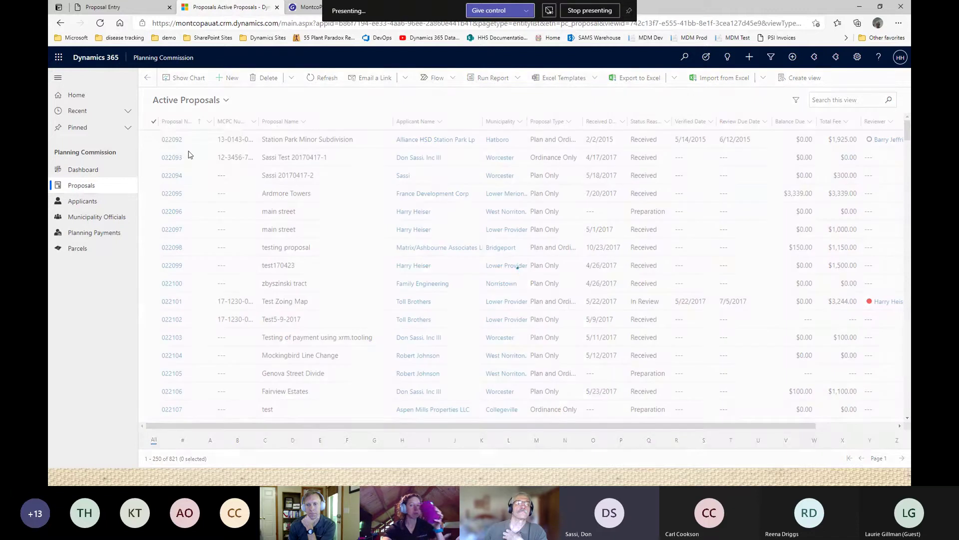
pyautogui.click(172, 144)
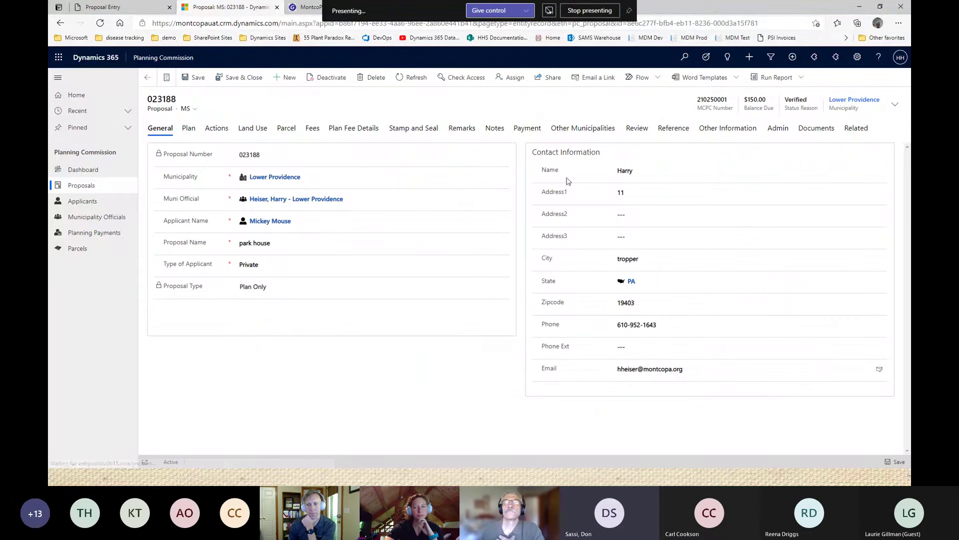
# On the Review tab, set the Reviewer lookup to the matching user and save and close.
pyautogui.click(639, 132)
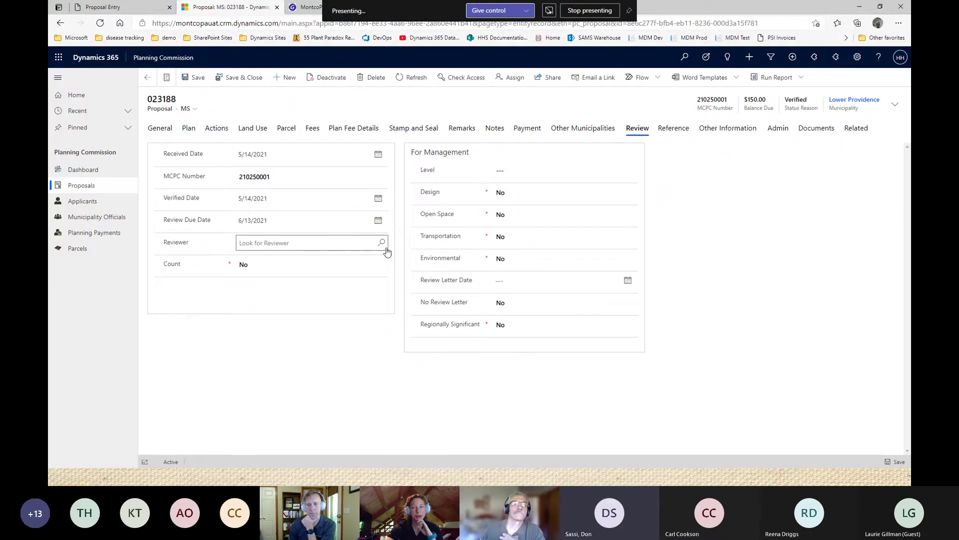
pyautogui.click(369, 242)
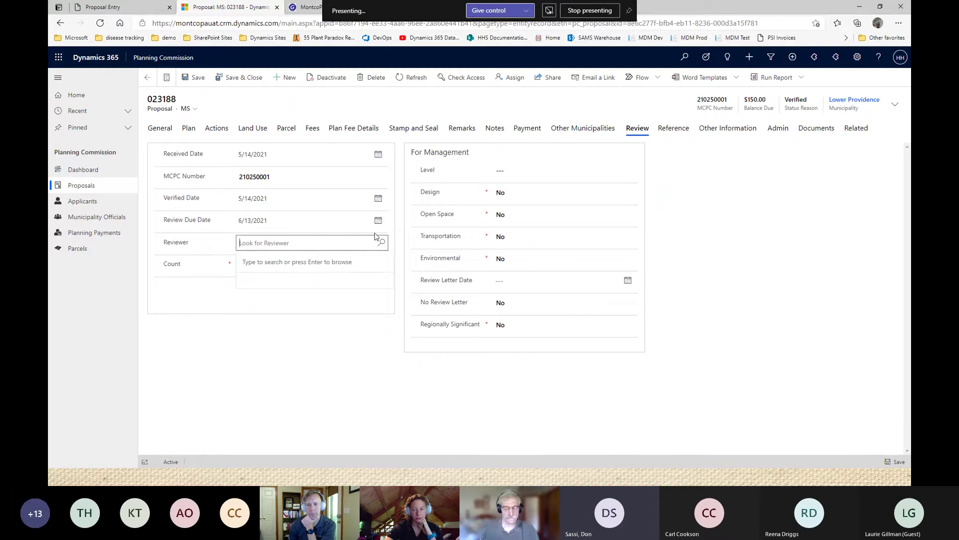
pyautogui.write('heise')
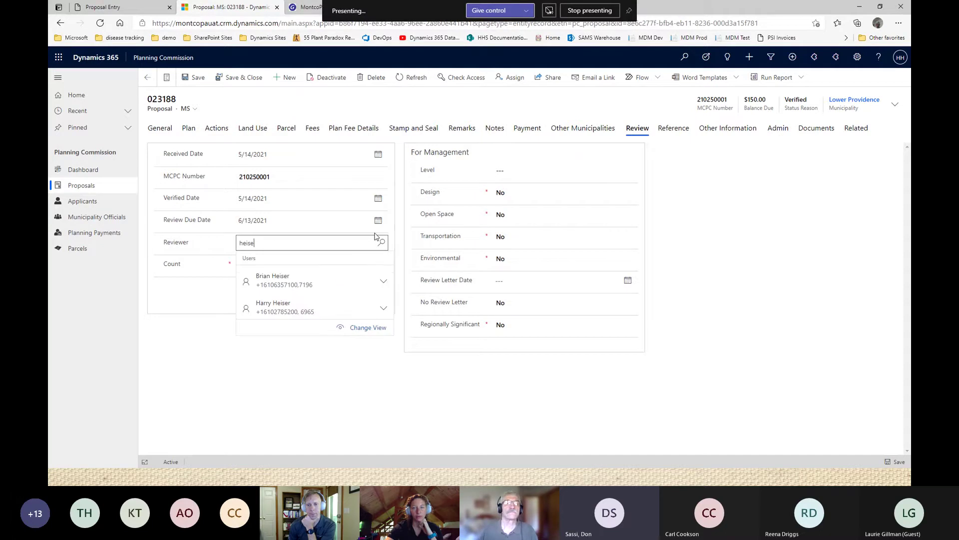
pyautogui.click(285, 313)
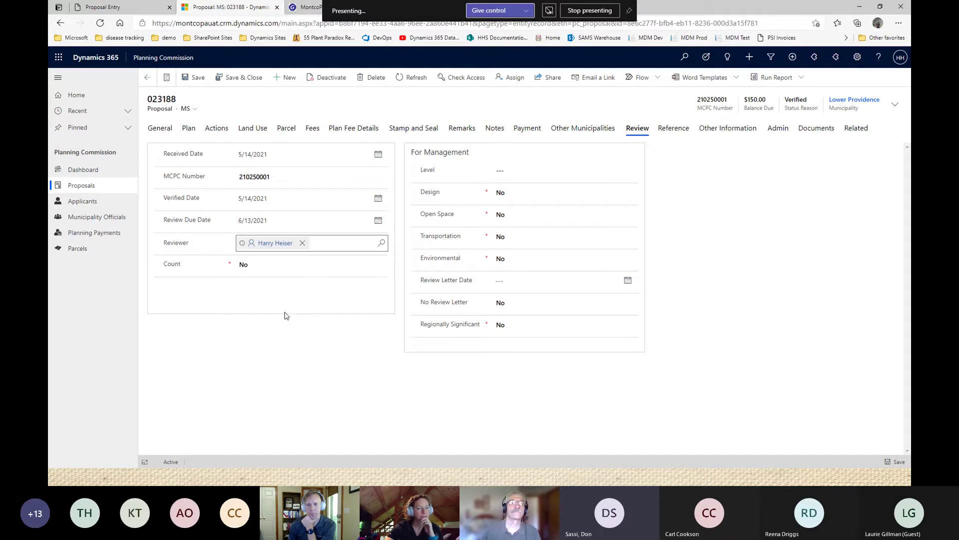
pyautogui.click(241, 79)
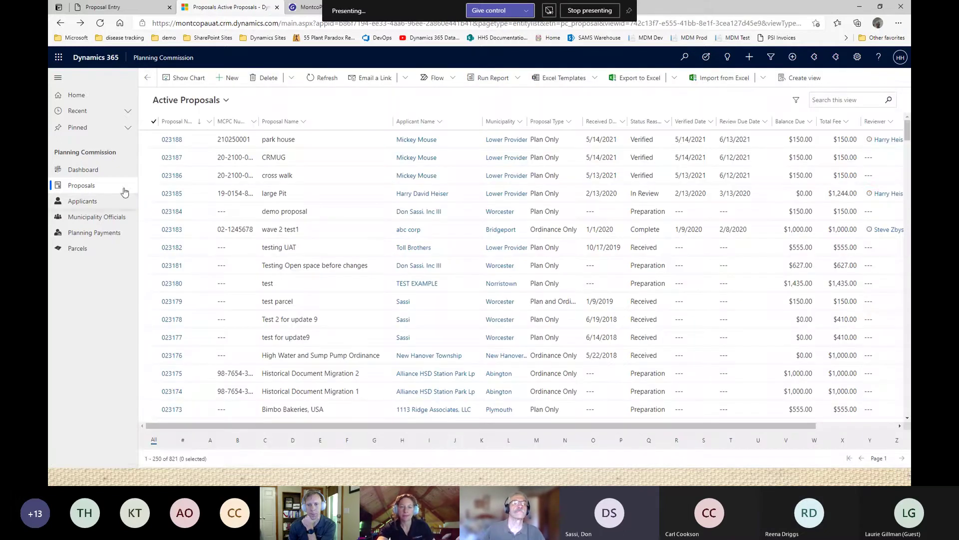
# Refresh My Dashboard and check In Review still lists only proposals 022101 and 023185.
pyautogui.click(92, 171)
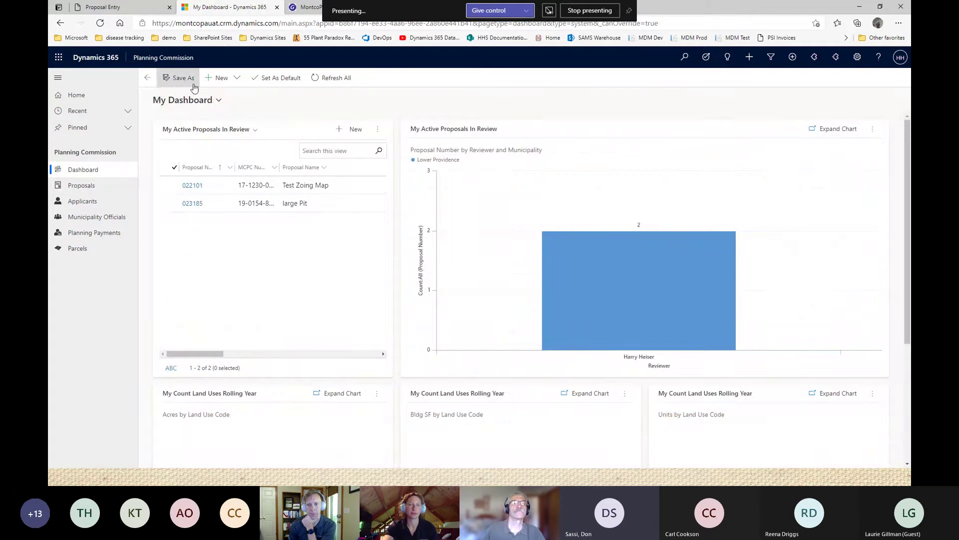
pyautogui.click(333, 79)
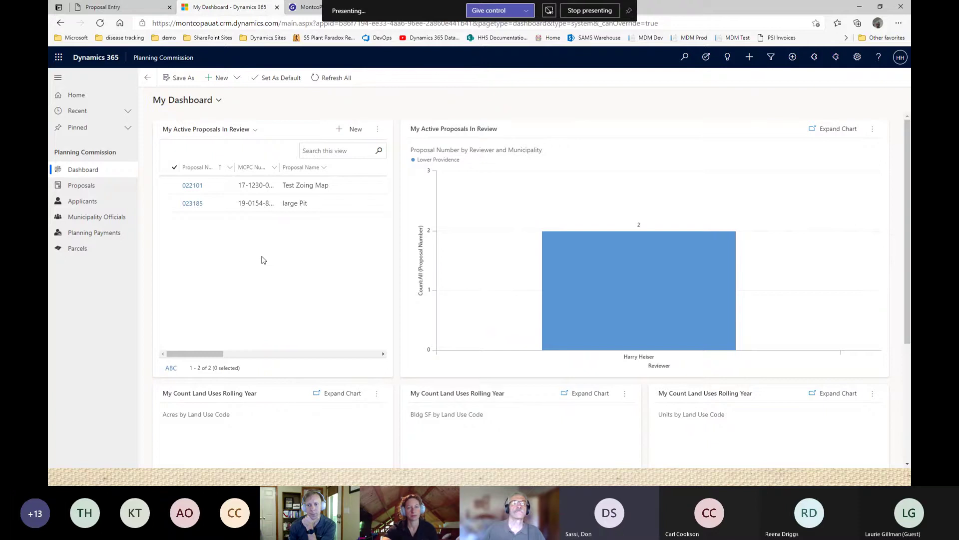
pyautogui.scroll(-1, 398, 258)
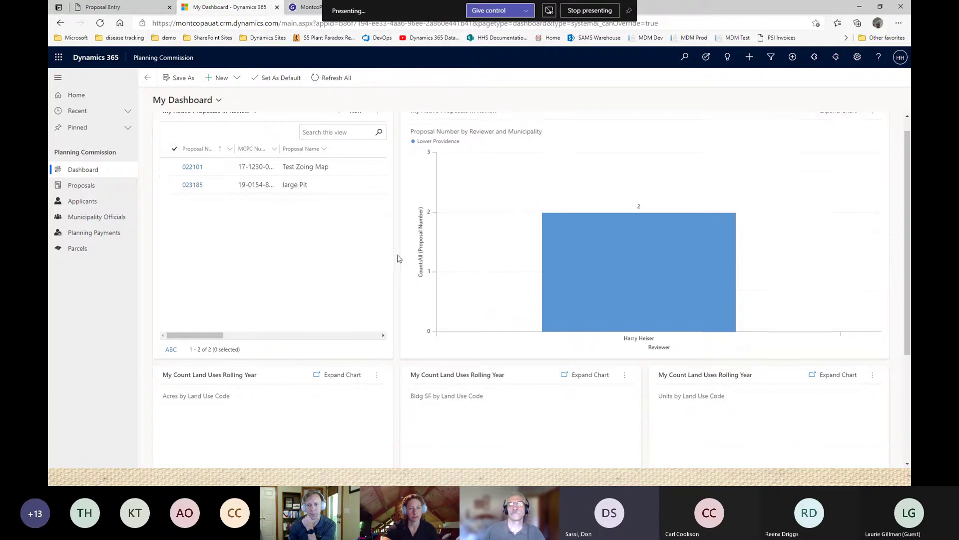
pyautogui.scroll(-2, 398, 259)
pyautogui.scroll(3, 399, 255)
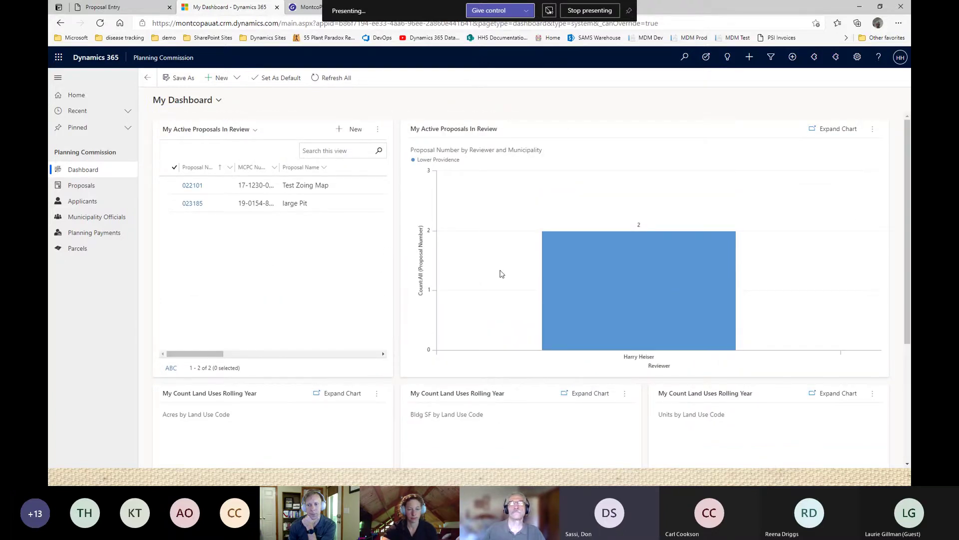
pyautogui.moveTo(611, 279)
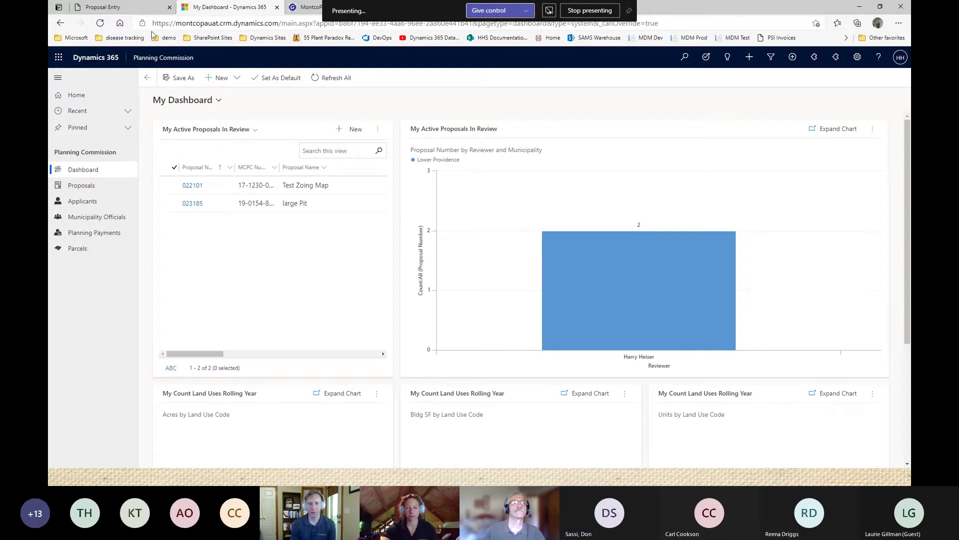
# Return to the Proposal Entry tab showing proposal 023182 'testing UAT' in the portal.
pyautogui.click(119, 9)
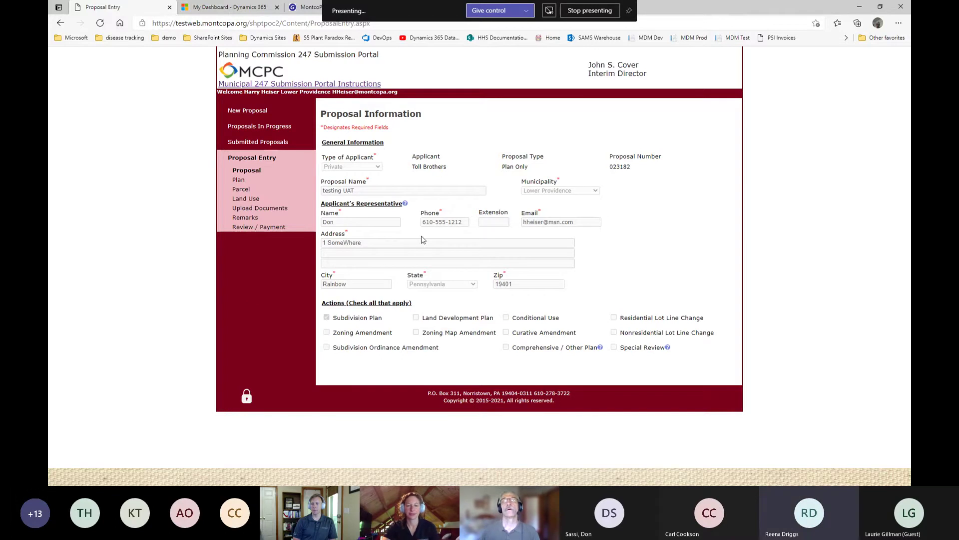
pyautogui.click(590, 11)
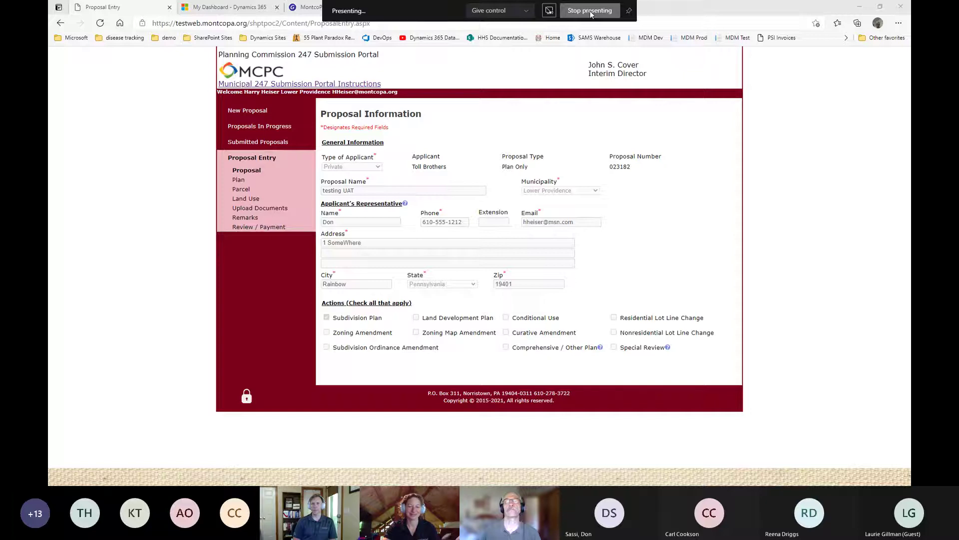
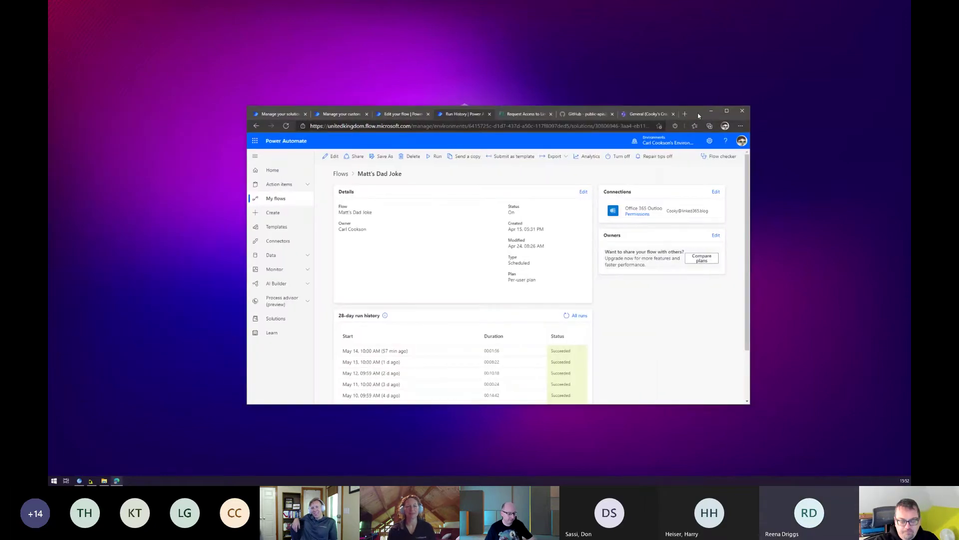
# Maximize the Matt's Dad Joke flow details view, then switch to the GitHub public-apis tab.
pyautogui.click(727, 111)
pyautogui.scroll(4, 364, 176)
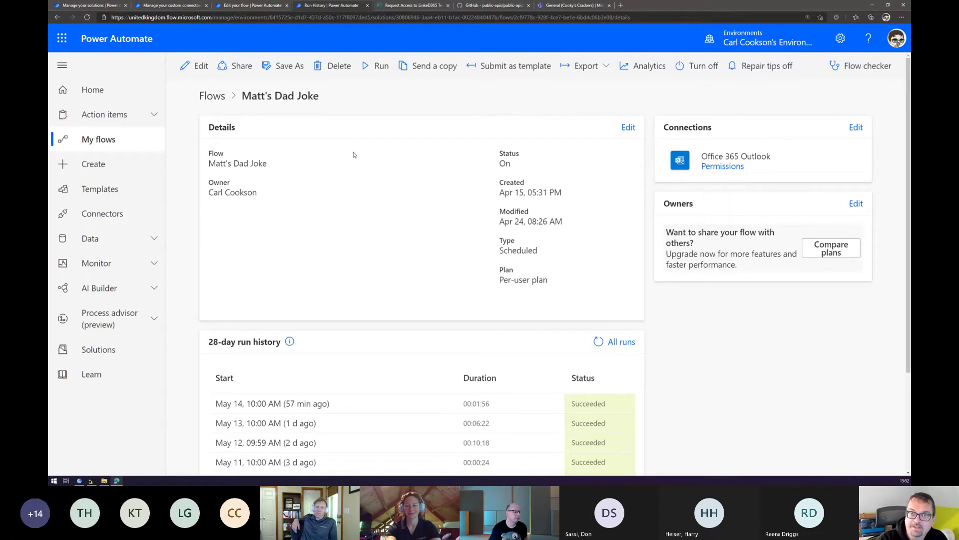
pyautogui.click(503, 7)
pyautogui.scroll(15, 467, 193)
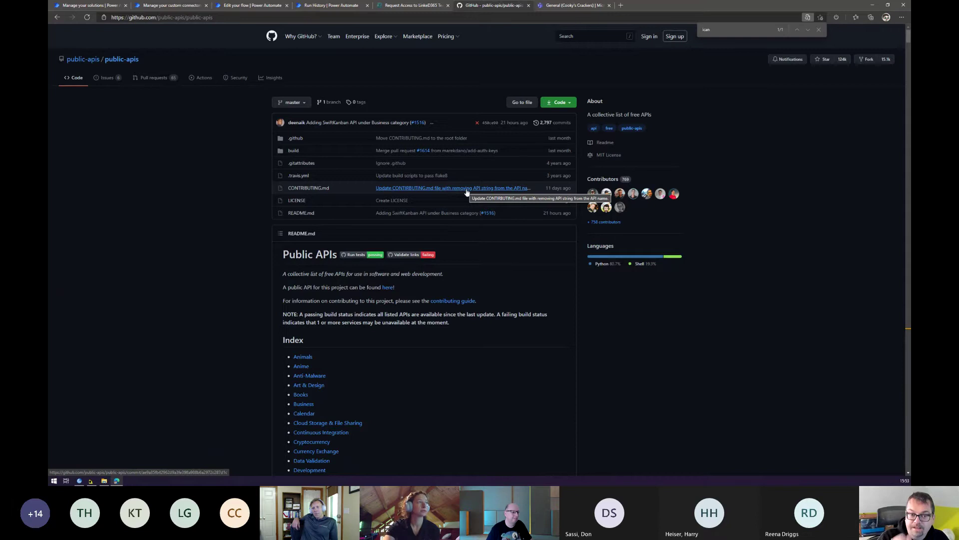
# Zoom in on the public-apis list and search 'ican' to reach icanhazdadjoke under Personality.
pyautogui.hotkey('ctrl', '+')
pyautogui.scroll(-5, 370, 181)
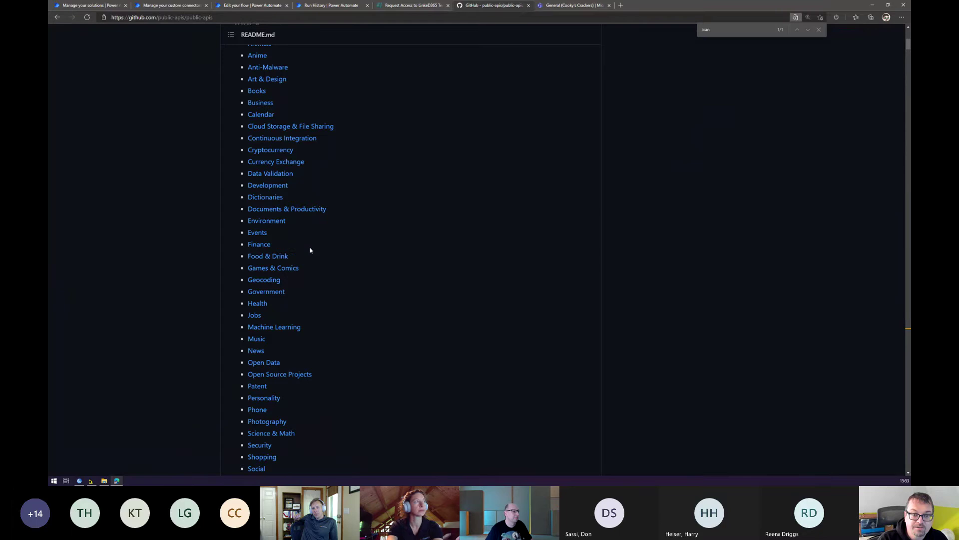
pyautogui.scroll(-5, 310, 250)
pyautogui.click(265, 181)
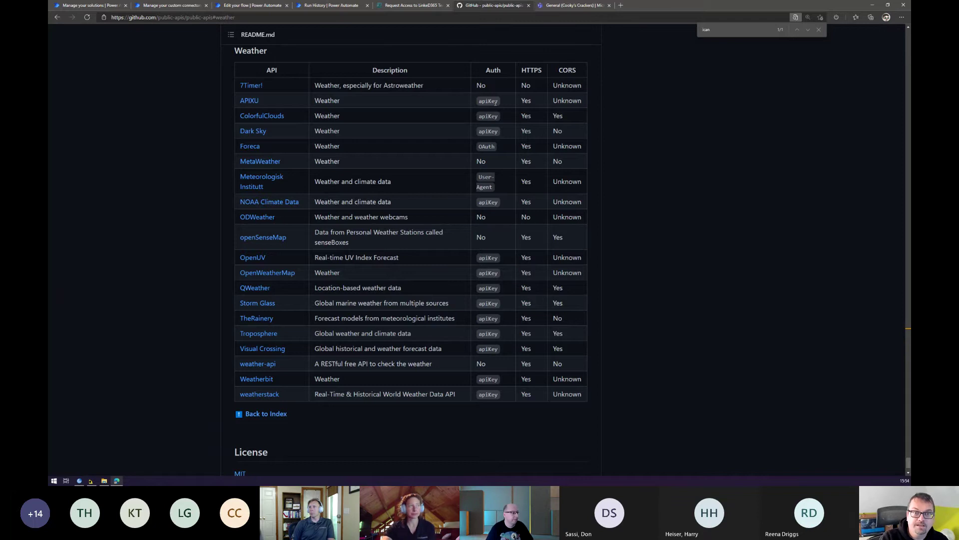
pyautogui.scroll(20, 496, 101)
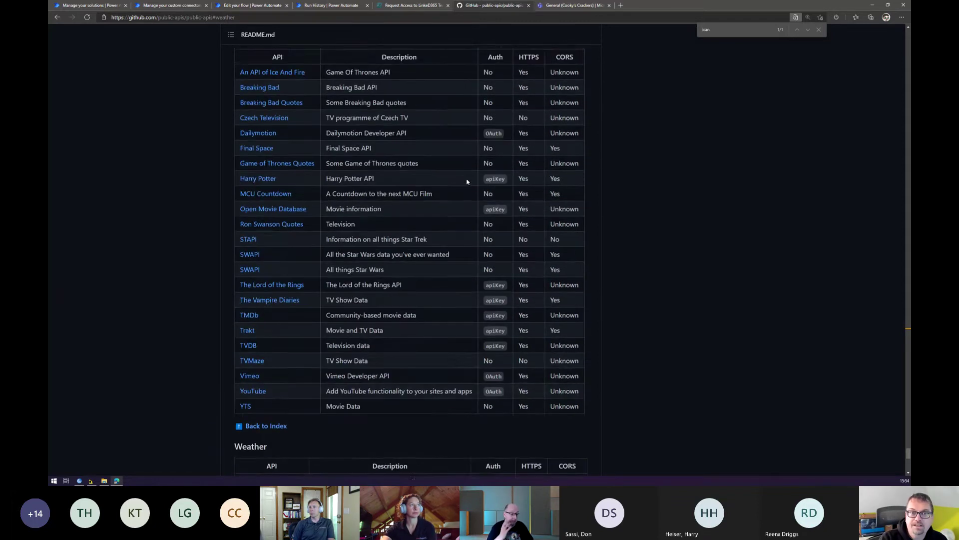
pyautogui.scroll(1, 689, 143)
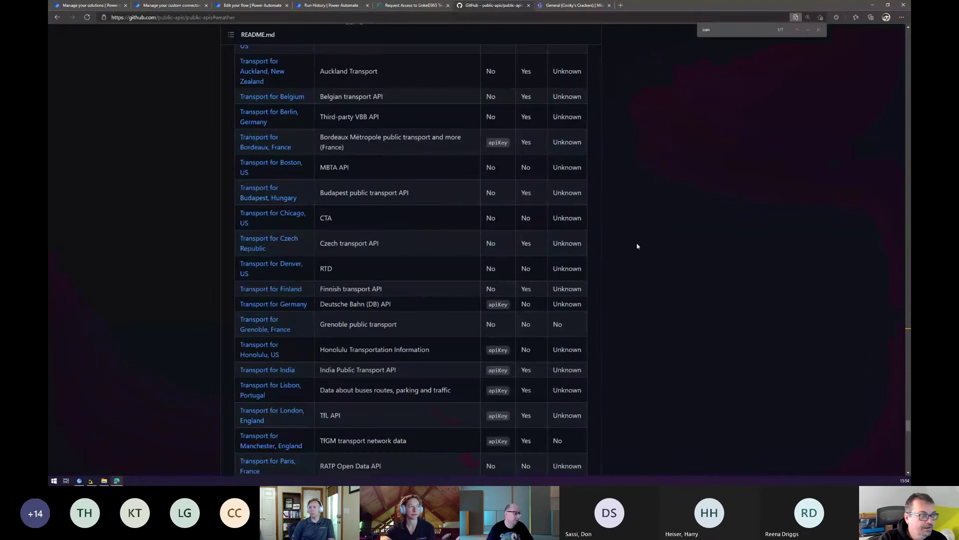
pyautogui.click(723, 31)
pyautogui.press('Return')
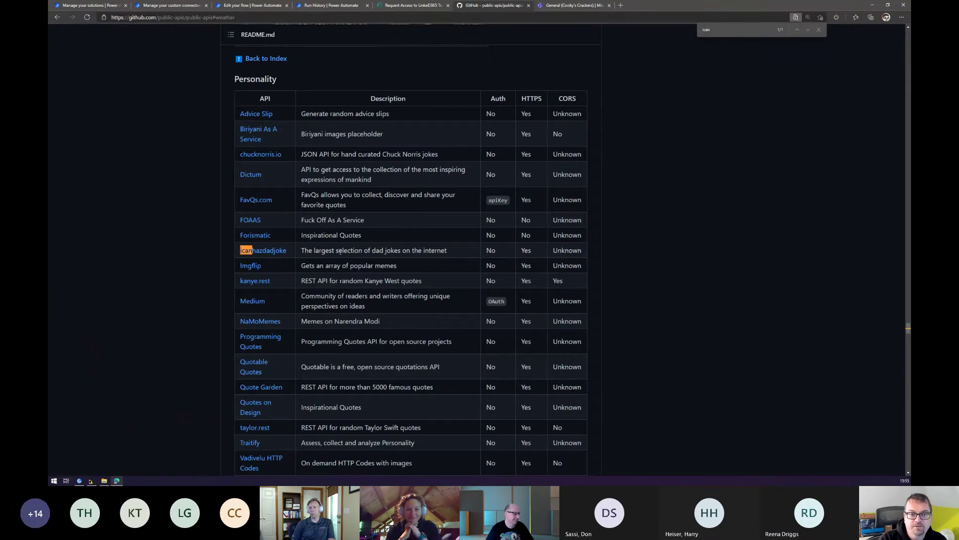
# Read the icanhazdadjoke.com API docs, go back, and return to the flow's run history.
pyautogui.click(260, 250)
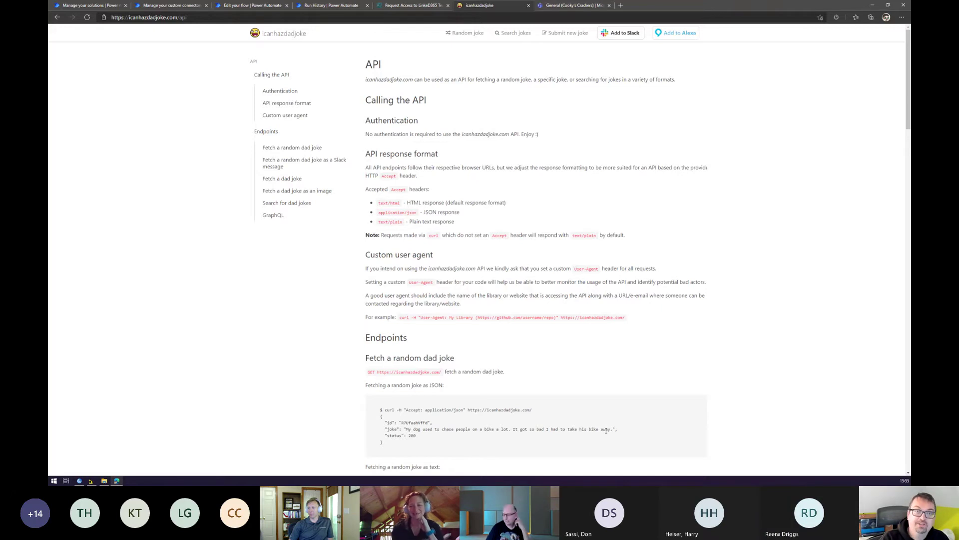
pyautogui.hotkey('alt', 'Left')
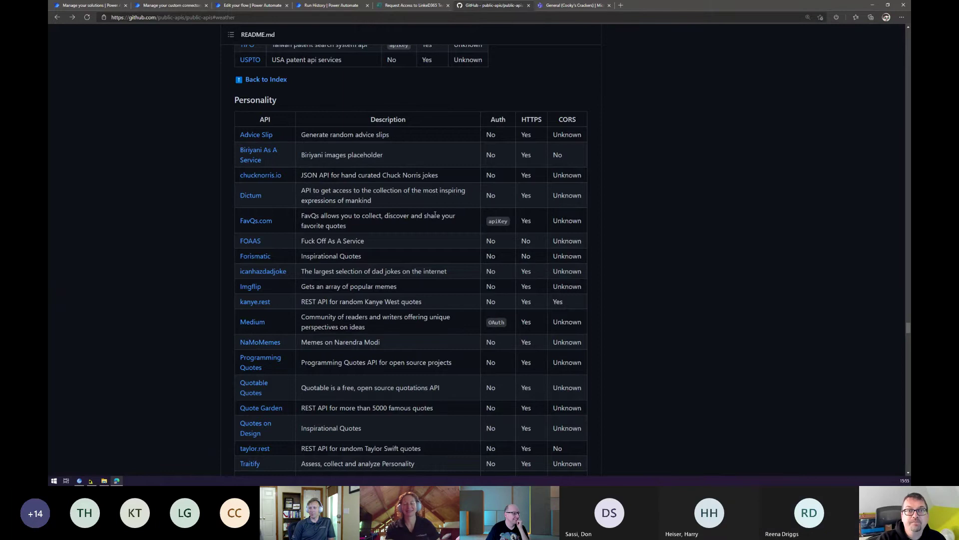
pyautogui.click(324, 5)
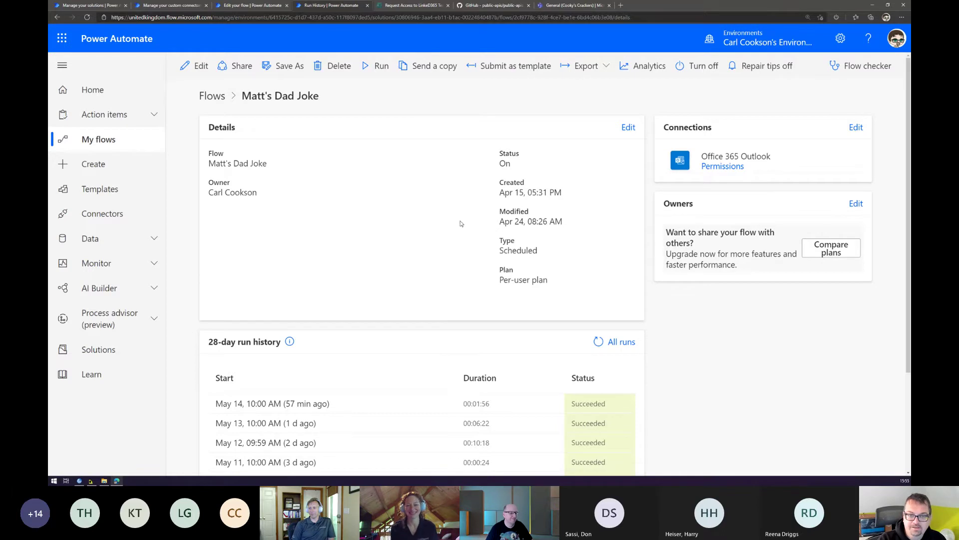
# Review recent runs, dismiss the flow details panel unchanged, and open Matt's Dad Joke in the designer.
pyautogui.scroll(-3, 460, 223)
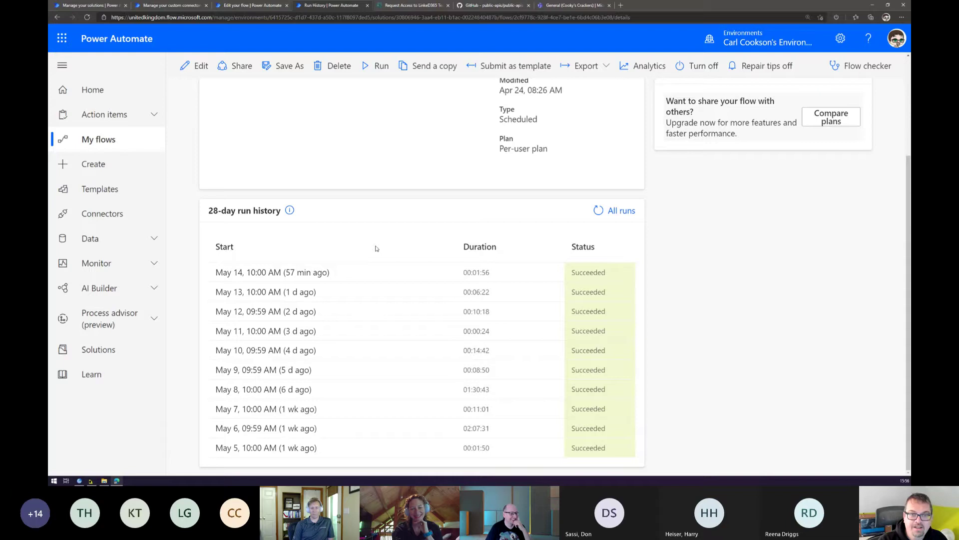
pyautogui.scroll(3, 377, 248)
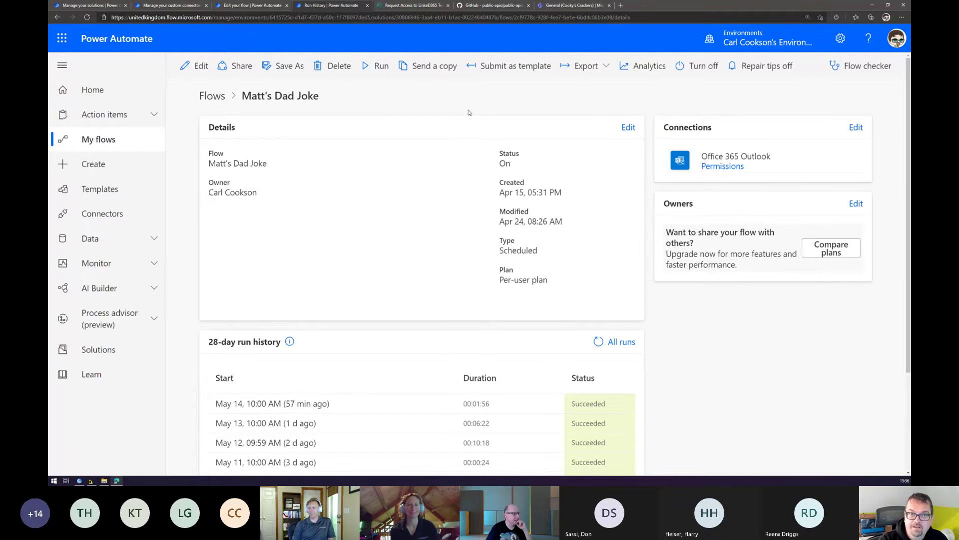
pyautogui.click(629, 127)
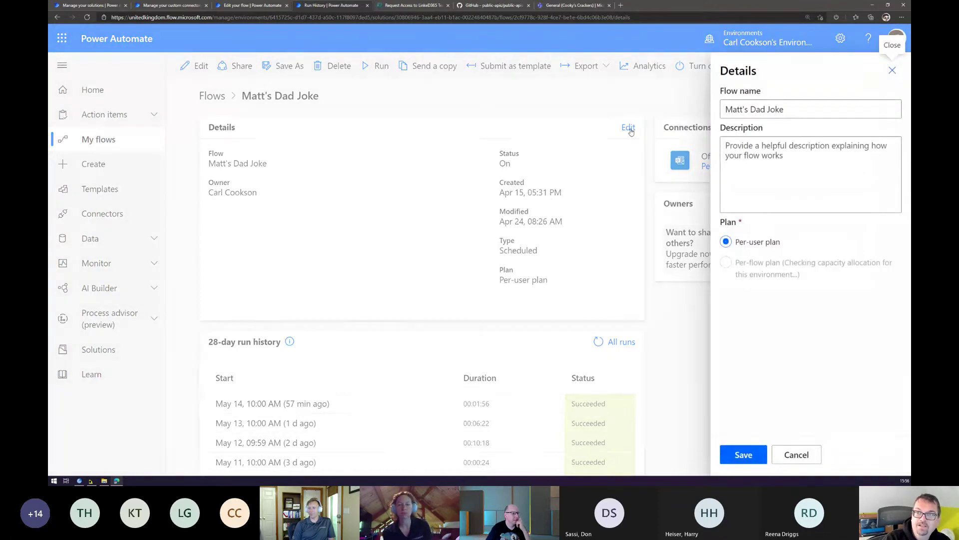
pyautogui.click(794, 453)
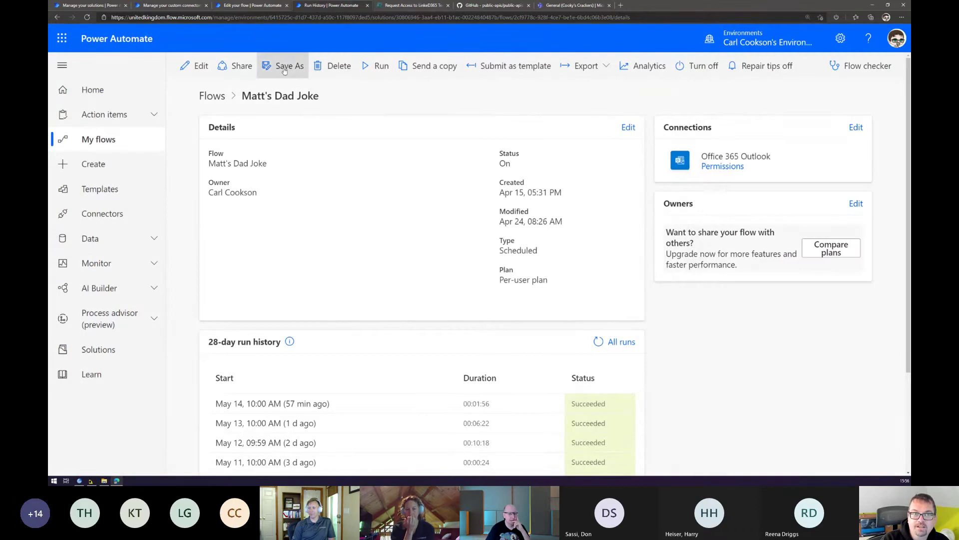
pyautogui.click(192, 69)
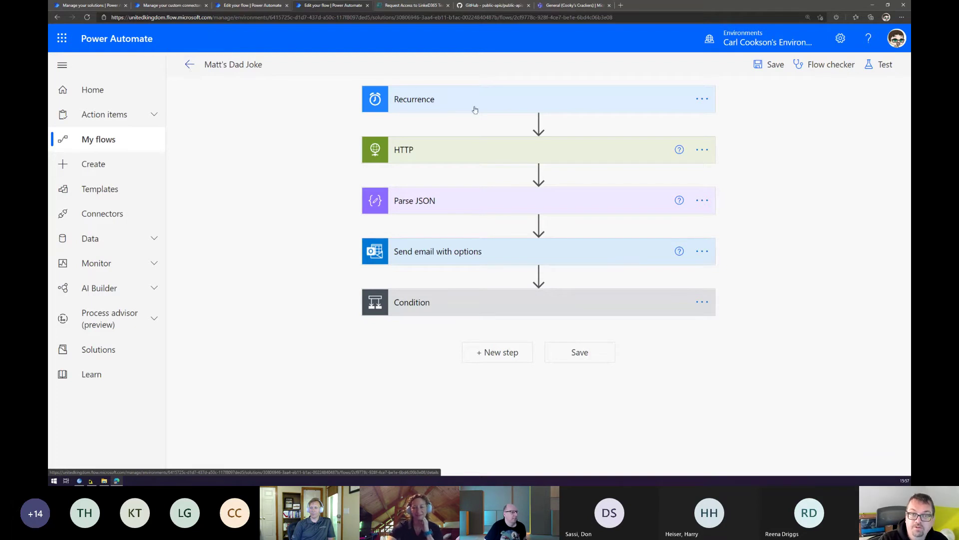
# Inspect the daily Recurrence advanced options and hours, then expand the HTTP GET to icanhazdadjoke.com.
pyautogui.click(498, 102)
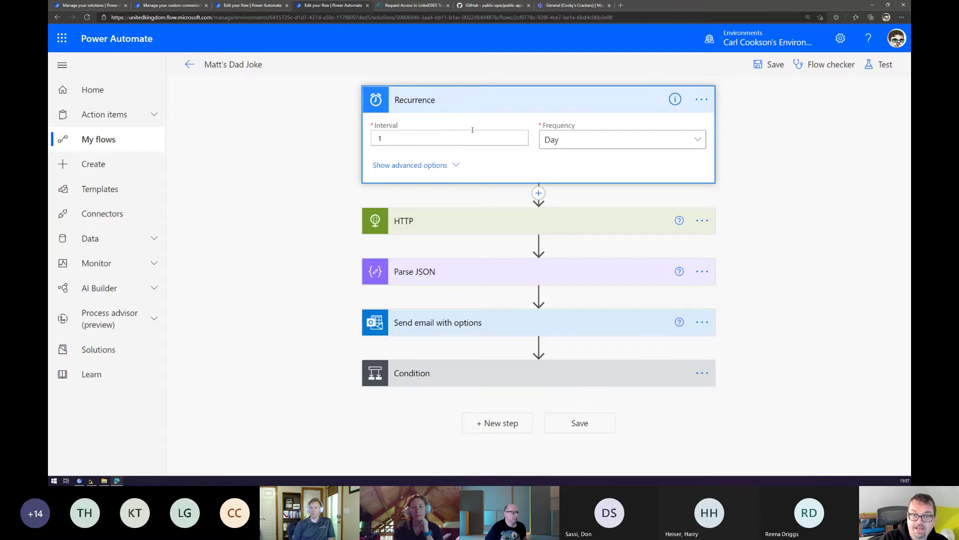
pyautogui.click(458, 166)
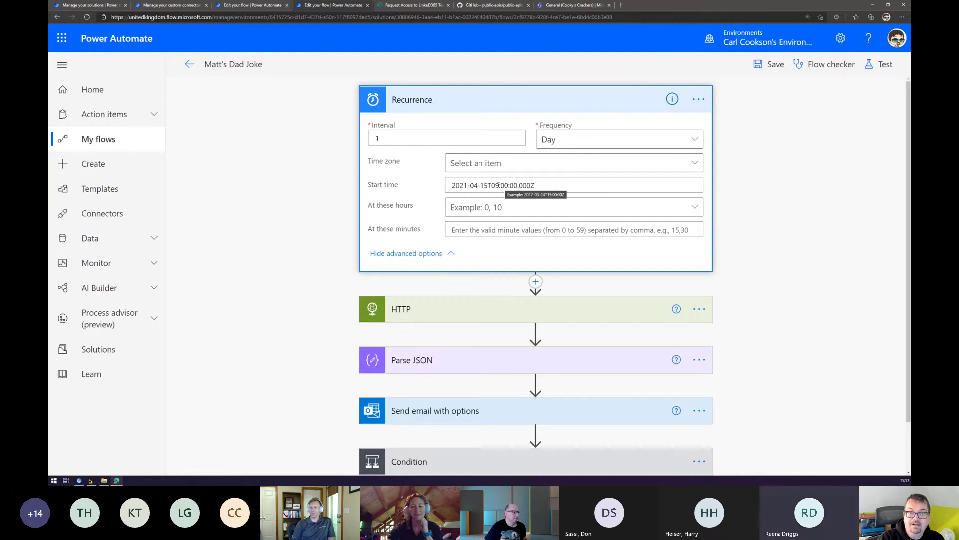
pyautogui.click(509, 207)
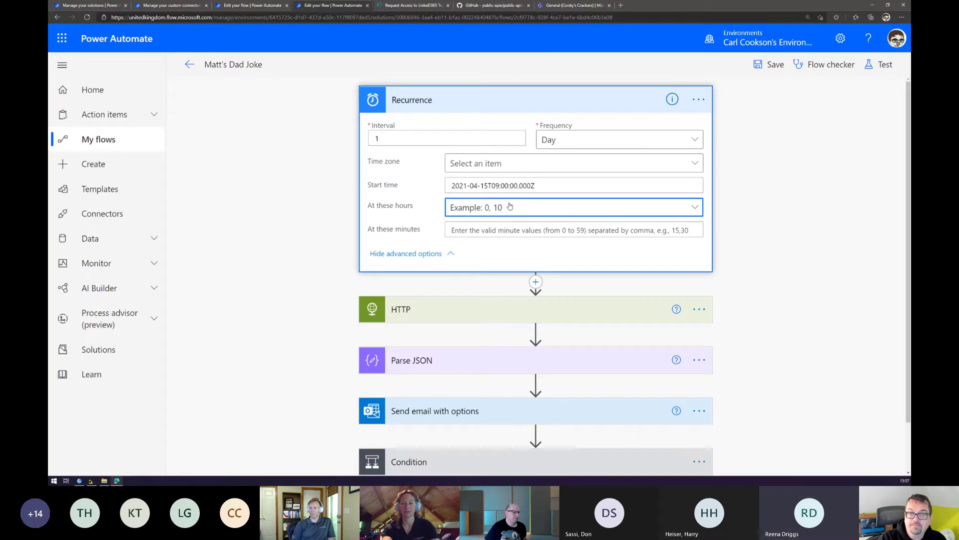
pyautogui.click(510, 206)
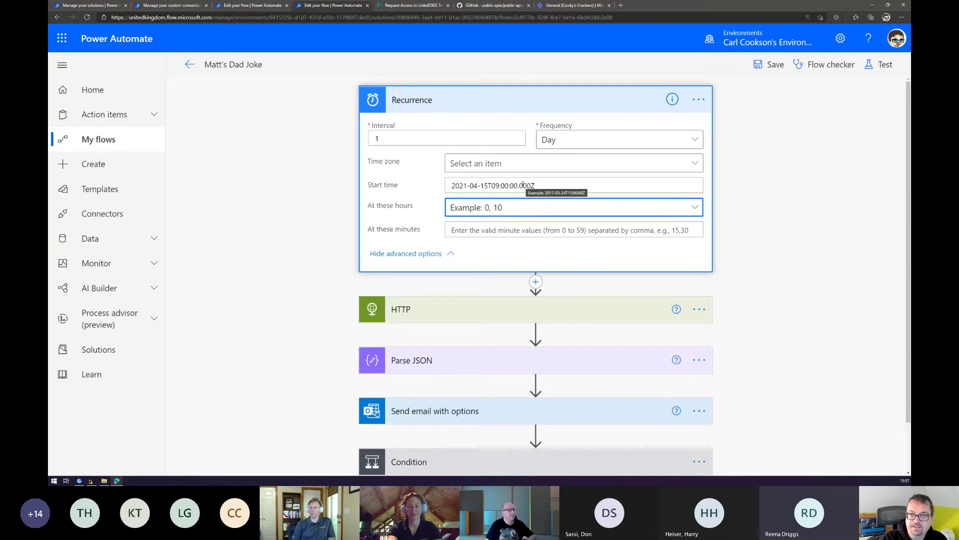
pyautogui.click(474, 301)
pyautogui.scroll(-1, 516, 213)
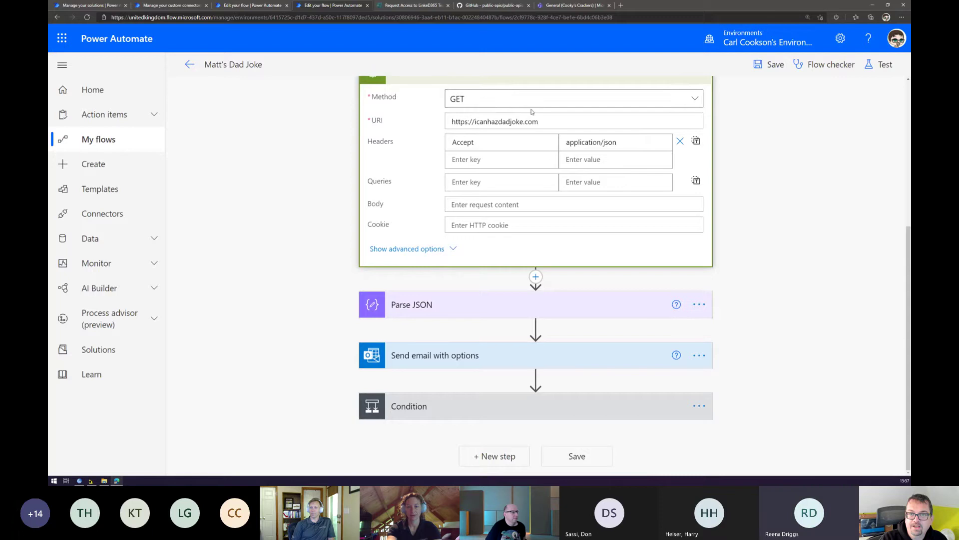
# Keep GET as the HTTP method and bring up the Test Flow panel.
pyautogui.click(488, 102)
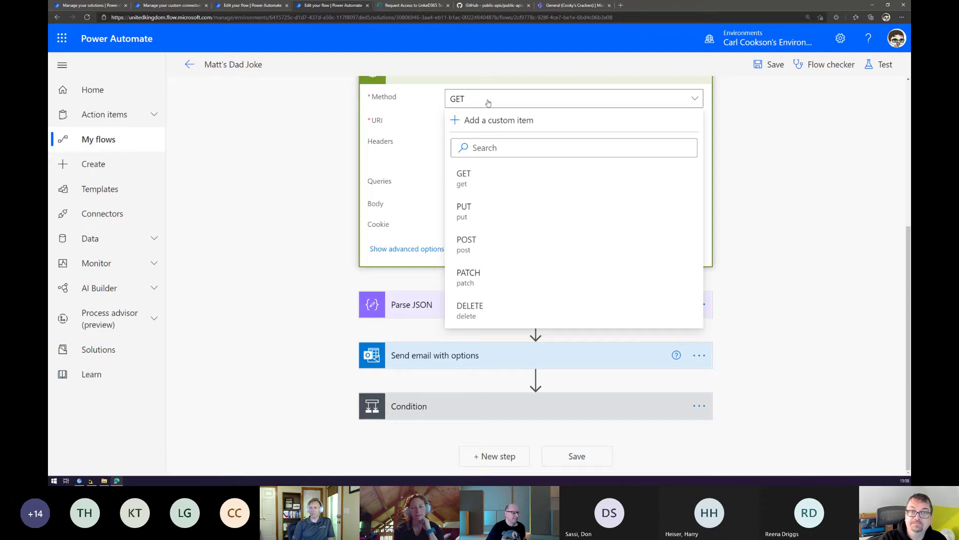
pyautogui.click(436, 114)
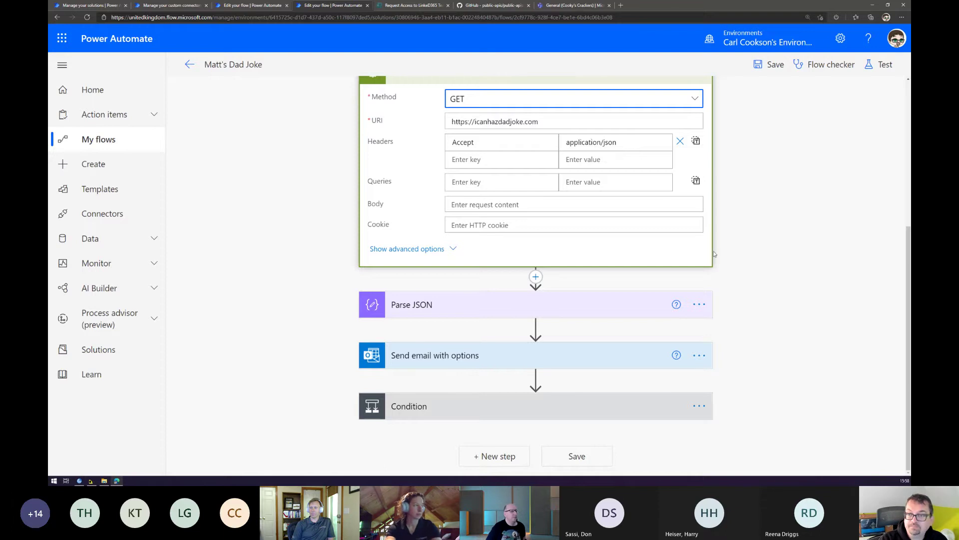
pyautogui.click(880, 64)
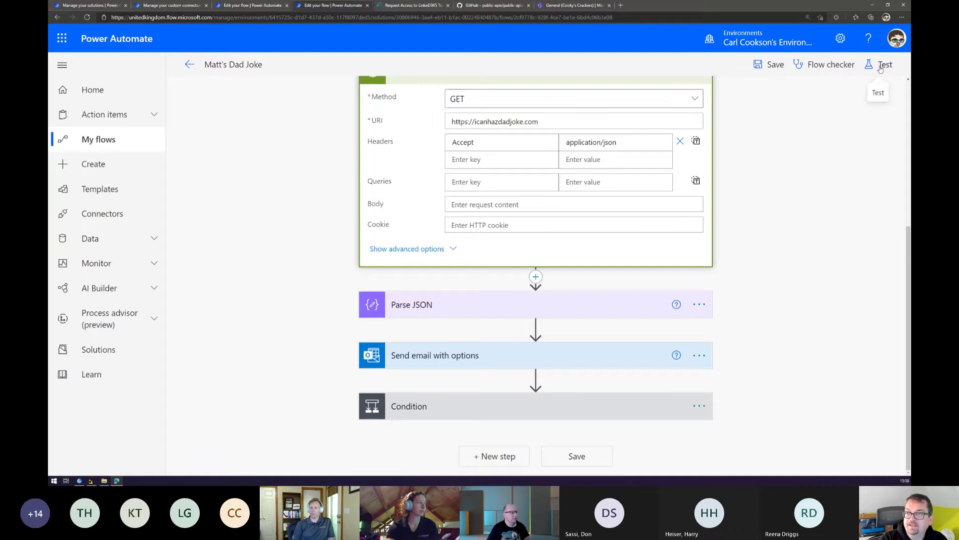
pyautogui.click(755, 114)
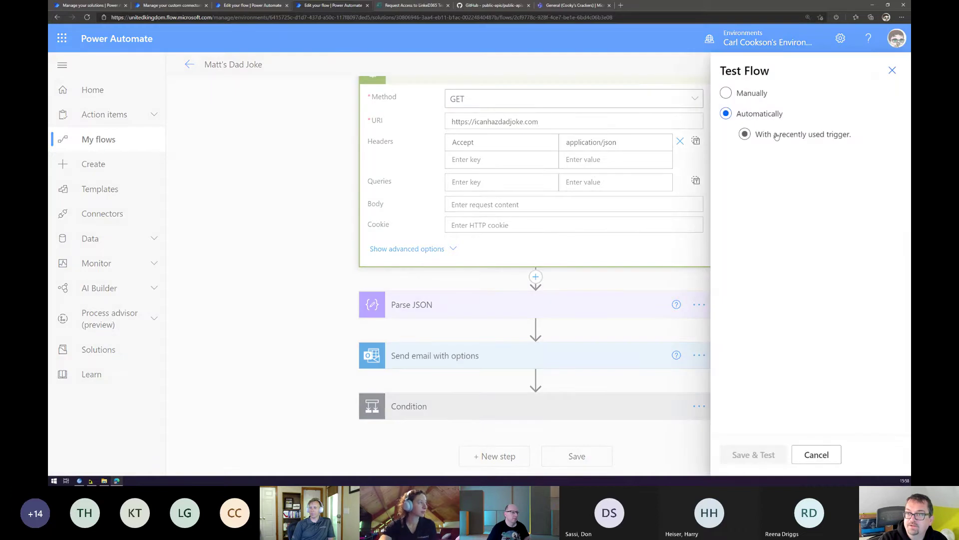
# Test with a recently used trigger, picking the run that succeeded 5 hours ago.
pyautogui.click(779, 136)
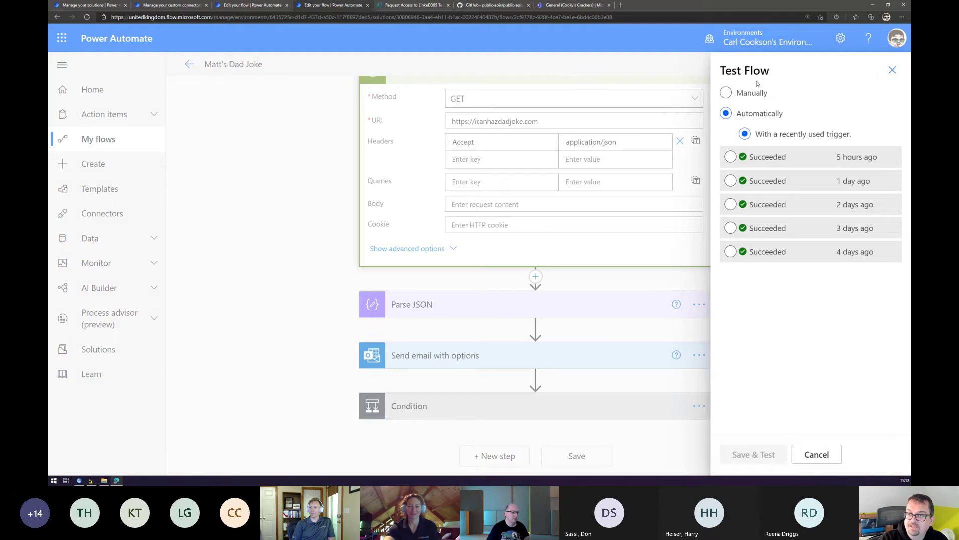
pyautogui.click(762, 158)
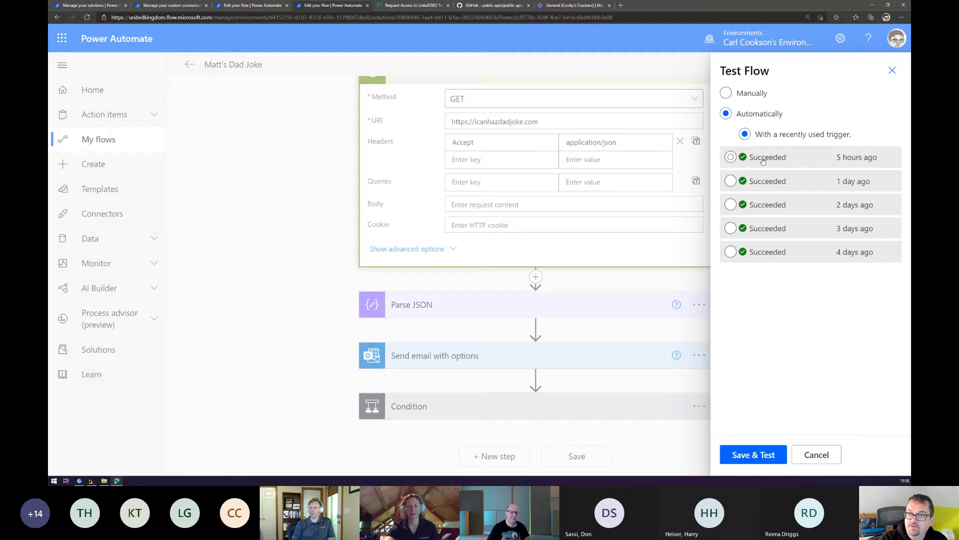
# Save and run the test, then inspect the joke returned in the HTTP step's response body.
pyautogui.click(767, 456)
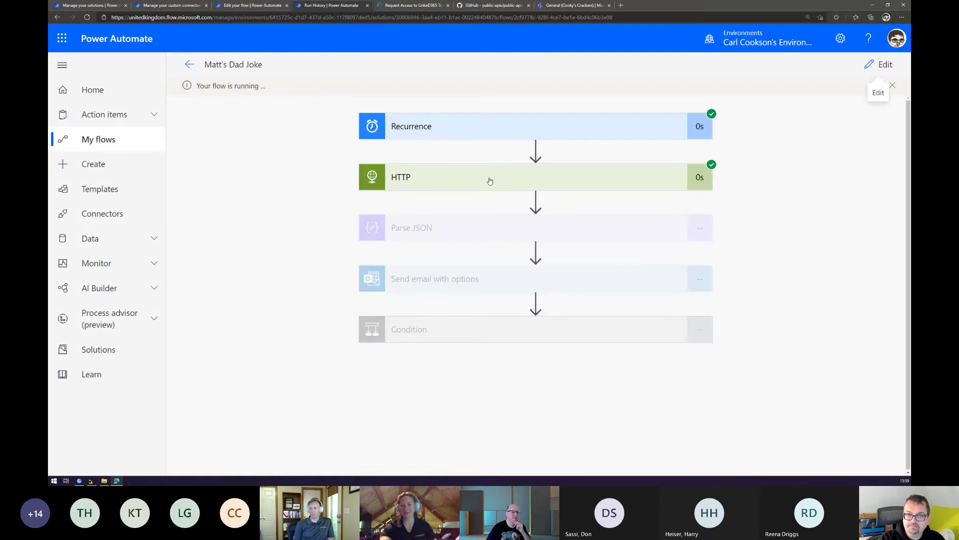
pyautogui.click(488, 183)
pyautogui.scroll(-5, 515, 290)
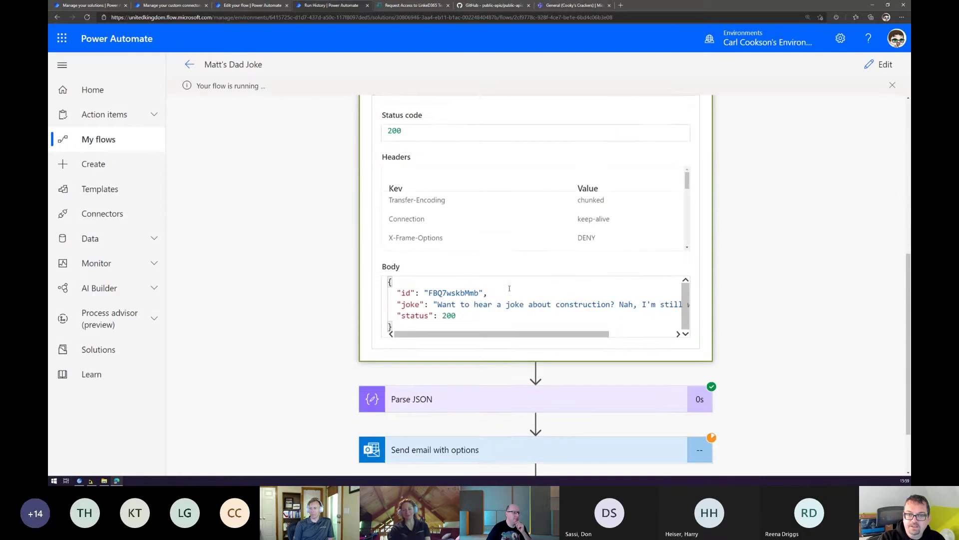
pyautogui.scroll(-1, 509, 288)
pyautogui.moveTo(448, 324); pyautogui.dragTo(515, 323)
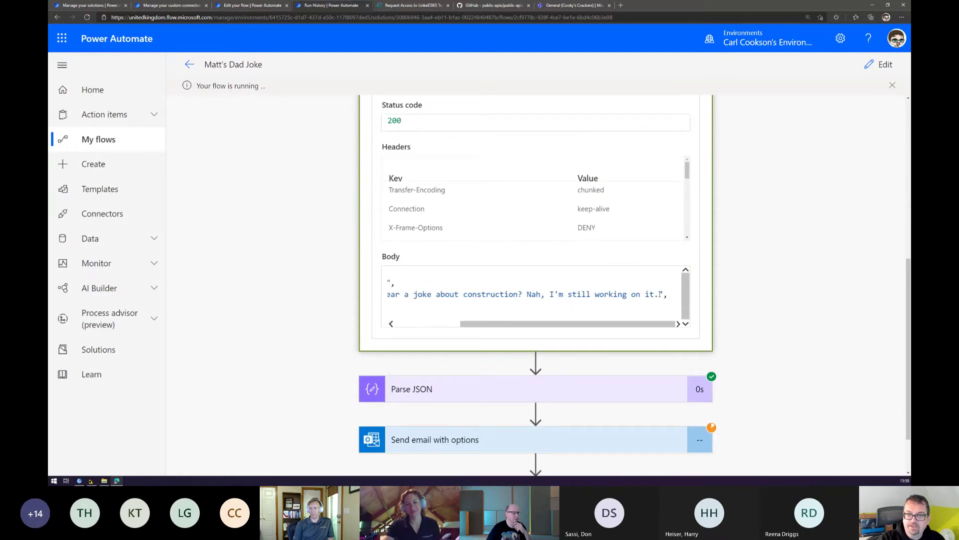
pyautogui.moveTo(638, 321); pyautogui.dragTo(521, 313)
pyautogui.scroll(-1, 736, 249)
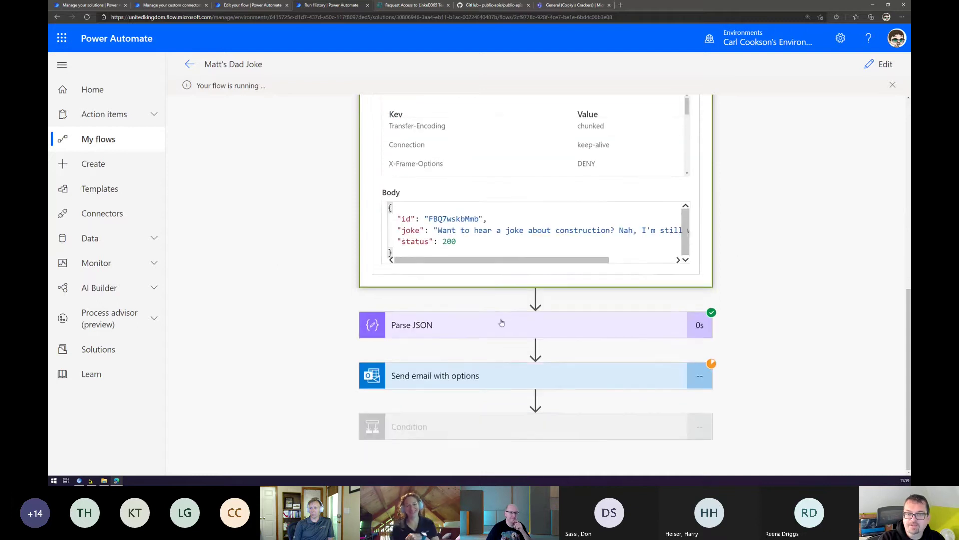
# Review Parse JSON results, noting status 200, then check the email step's 'Yes Please' selection.
pyautogui.click(475, 327)
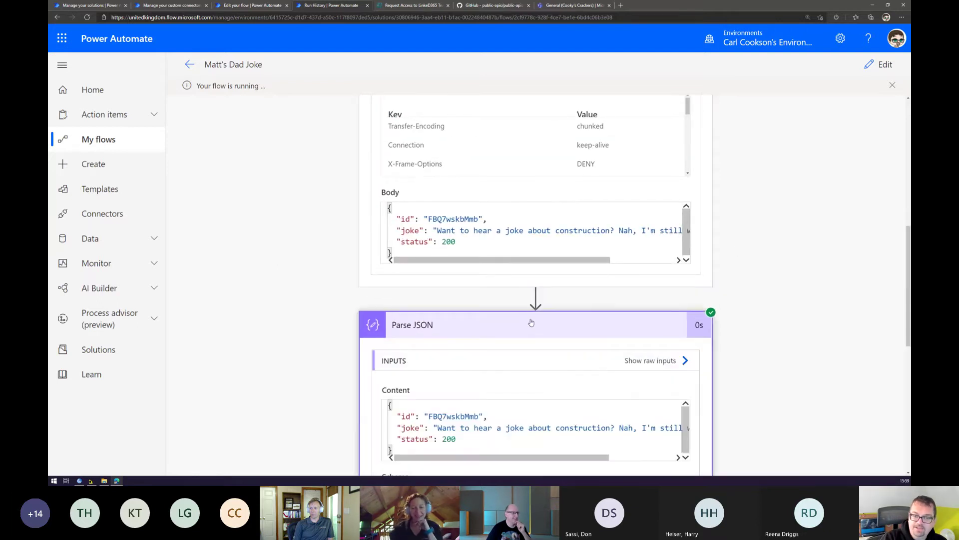
pyautogui.scroll(-5, 535, 315)
pyautogui.scroll(5, 544, 270)
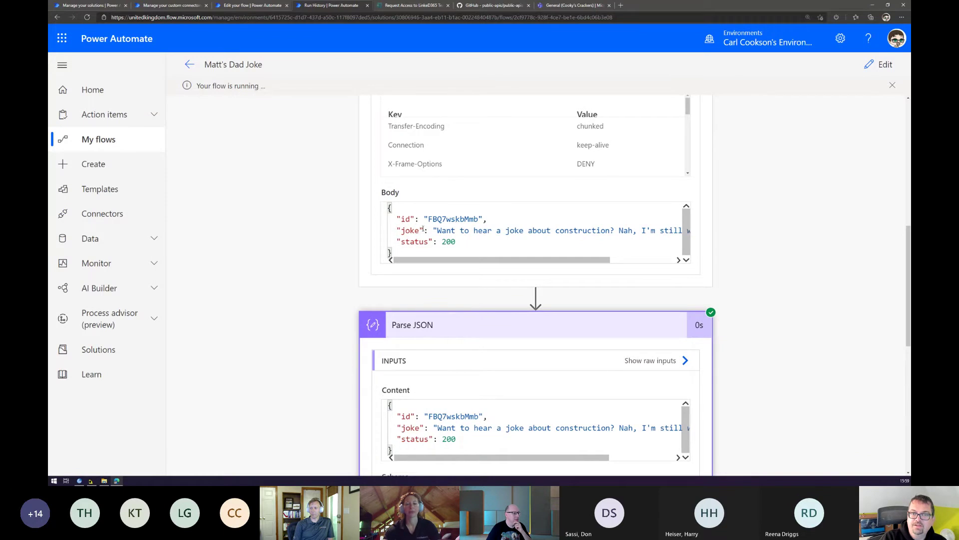
pyautogui.moveTo(457, 241); pyautogui.dragTo(441, 241)
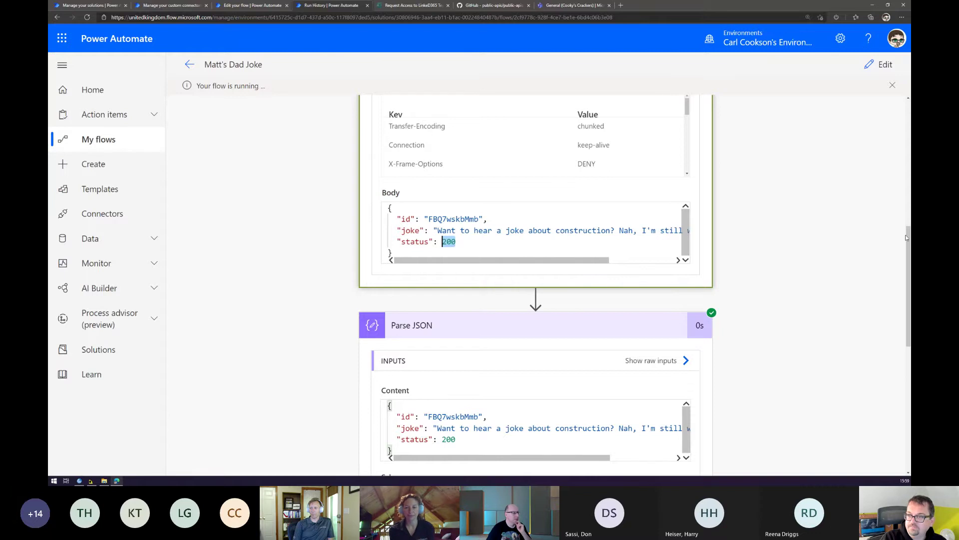
pyautogui.moveTo(906, 238); pyautogui.dragTo(830, 260)
pyautogui.click(488, 193)
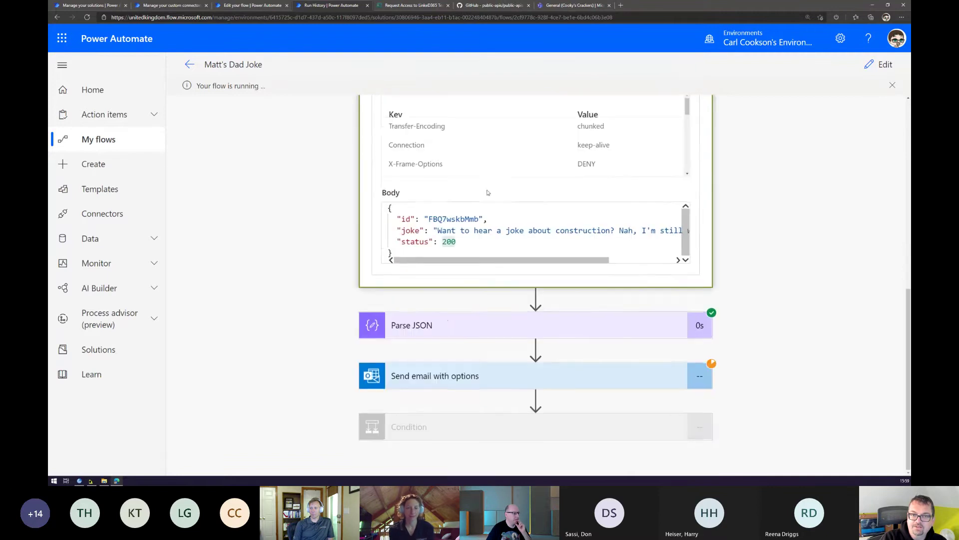
pyautogui.click(470, 382)
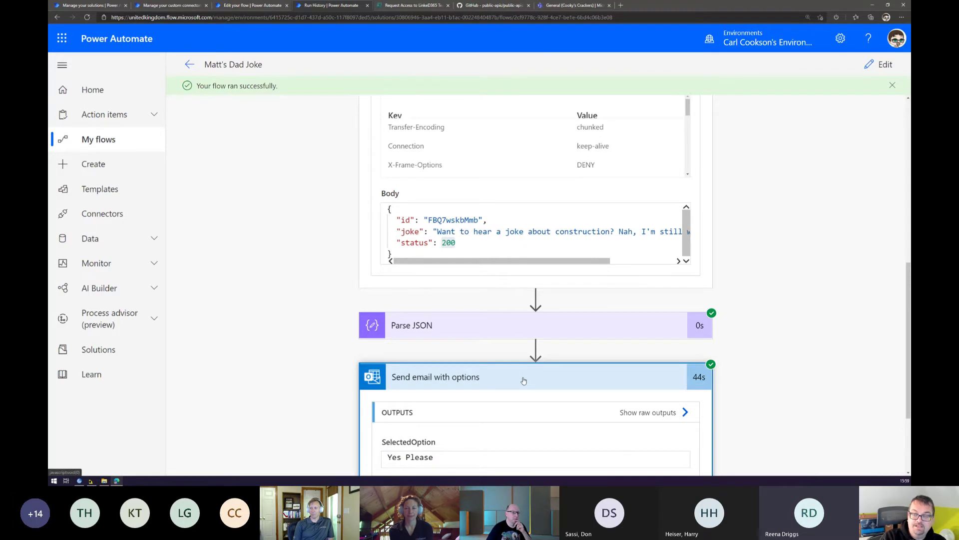
# View the email step's raw outputs, then expand the Condition to see true and the If yes branch.
pyautogui.scroll(-2, 521, 364)
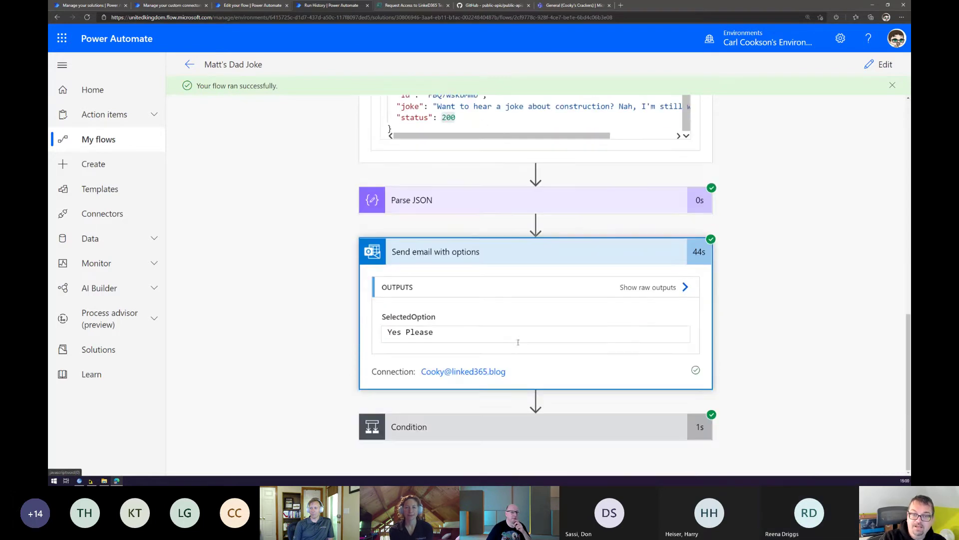
pyautogui.click(684, 287)
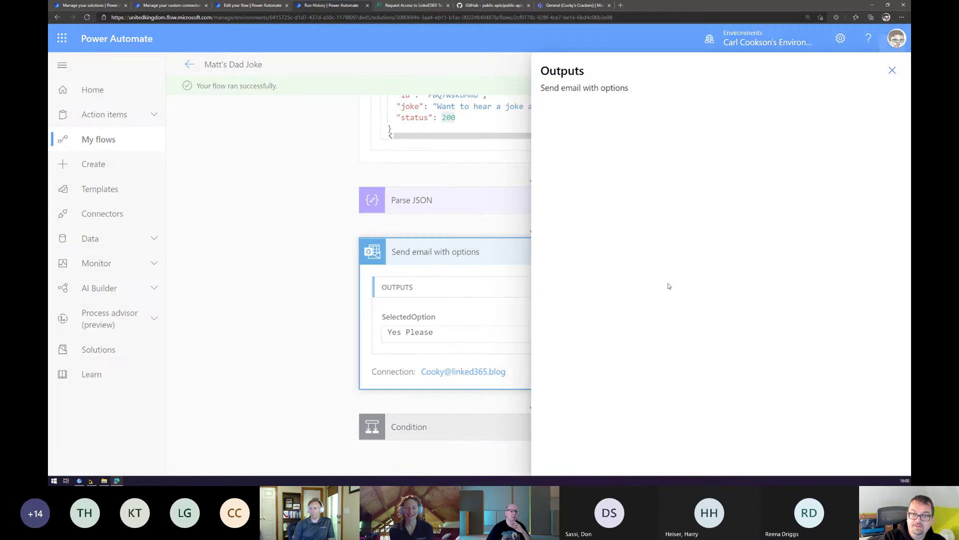
pyautogui.click(892, 73)
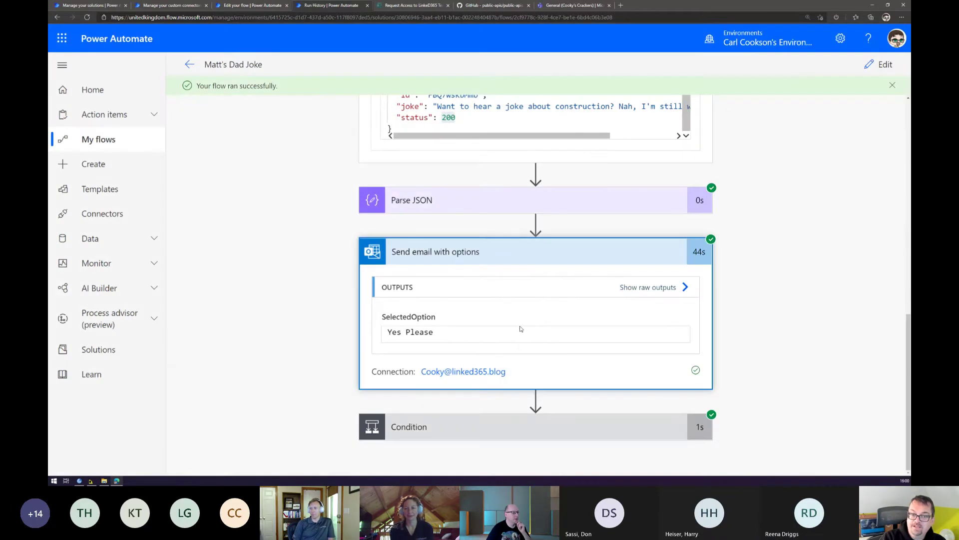
pyautogui.click(488, 435)
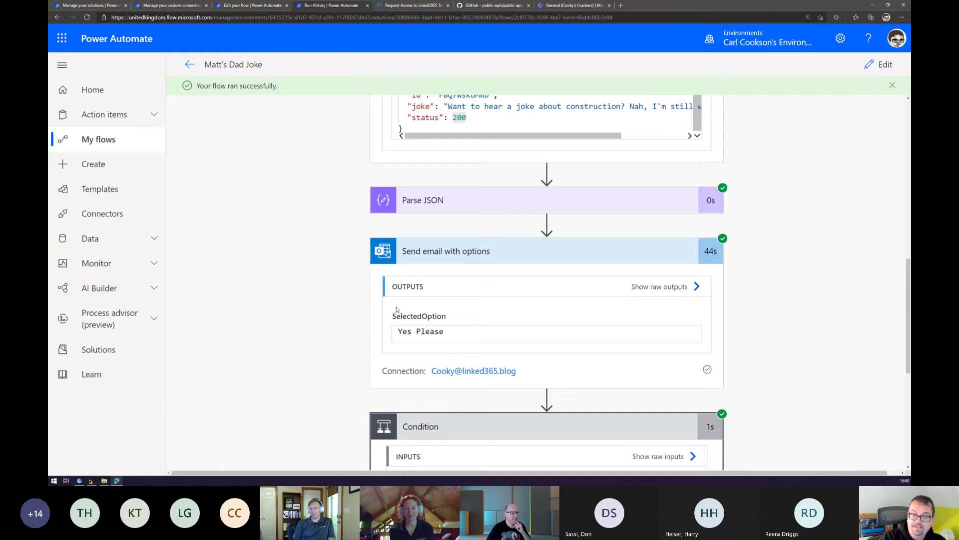
pyautogui.scroll(-6, 396, 310)
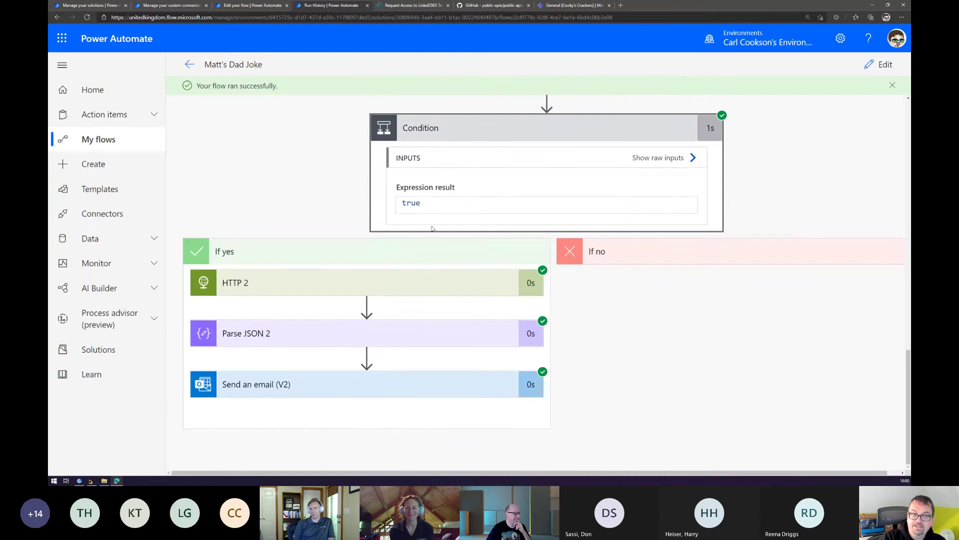
# Expand HTTP 2 and read the second joke in its response body.
pyautogui.click(320, 283)
pyautogui.scroll(-6, 338, 317)
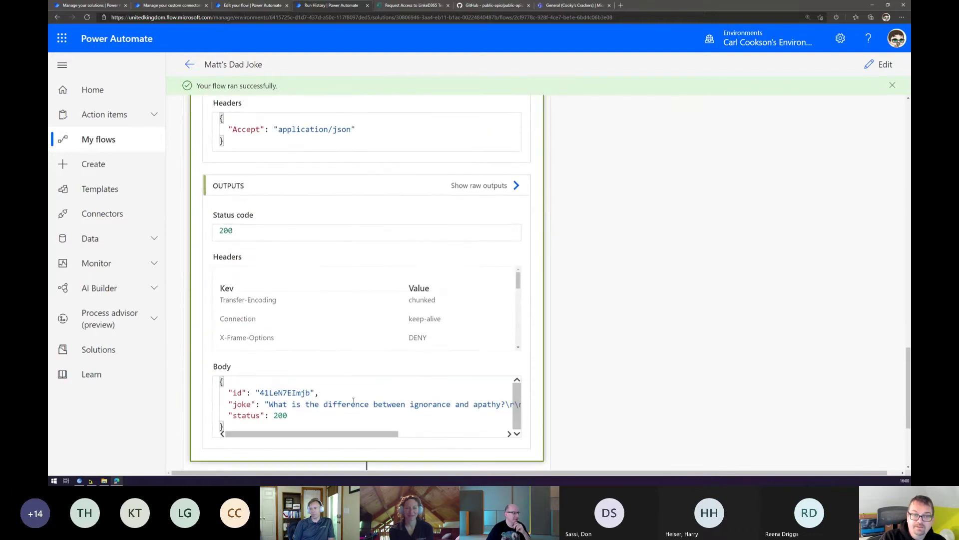
pyautogui.moveTo(335, 433); pyautogui.dragTo(446, 438)
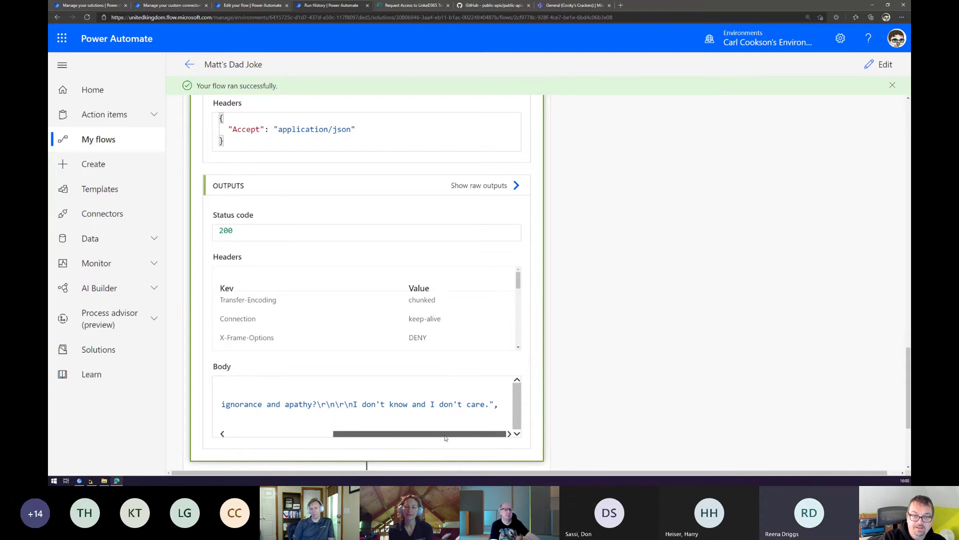
pyautogui.scroll(-3, 441, 305)
pyautogui.scroll(-2, 575, 333)
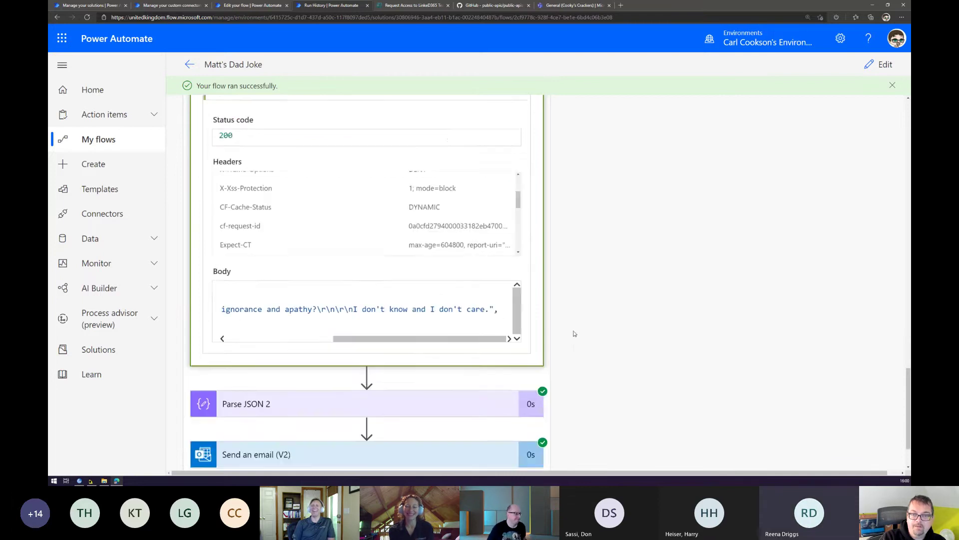
pyautogui.scroll(-1, 574, 334)
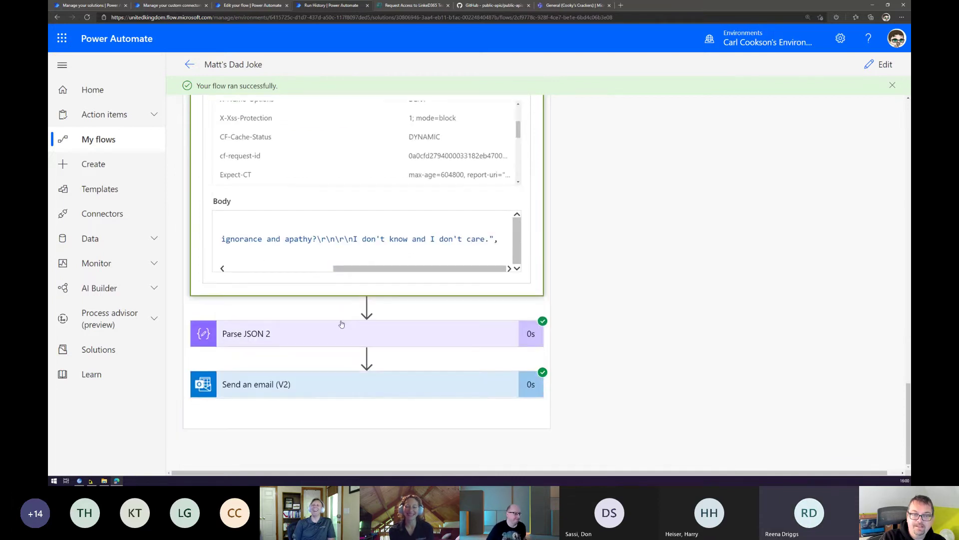
# Review the Another Joke Send an email (V2) inputs, then reopen the flow in the designer.
pyautogui.click(324, 382)
pyautogui.scroll(-5, 319, 300)
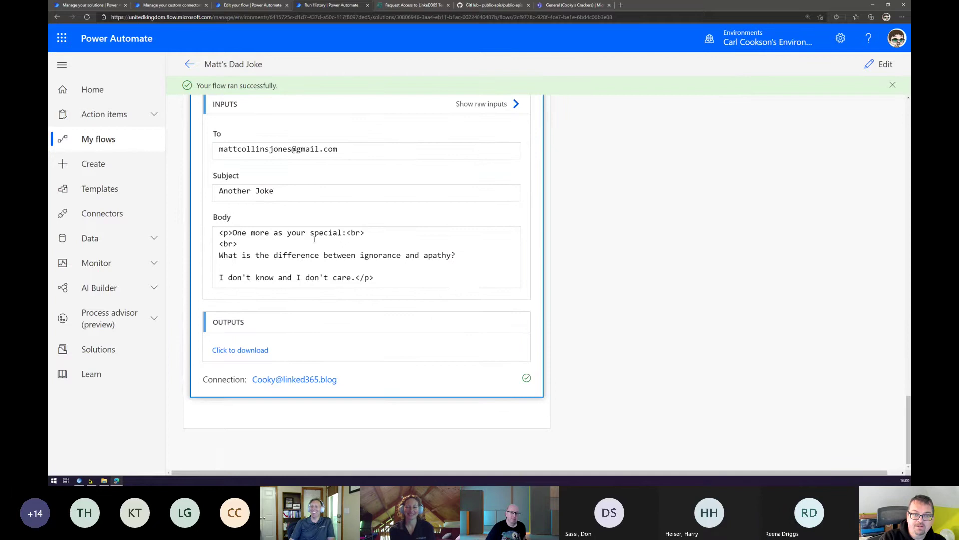
pyautogui.scroll(5, 570, 265)
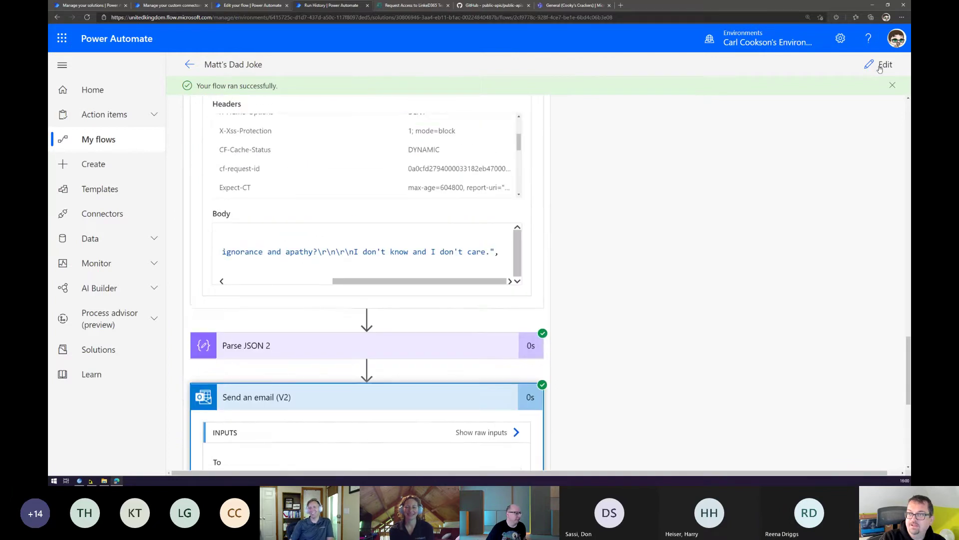
pyautogui.click(882, 65)
# Expand the Send email with options step and reveal its advanced options.
pyautogui.scroll(-4, 500, 300)
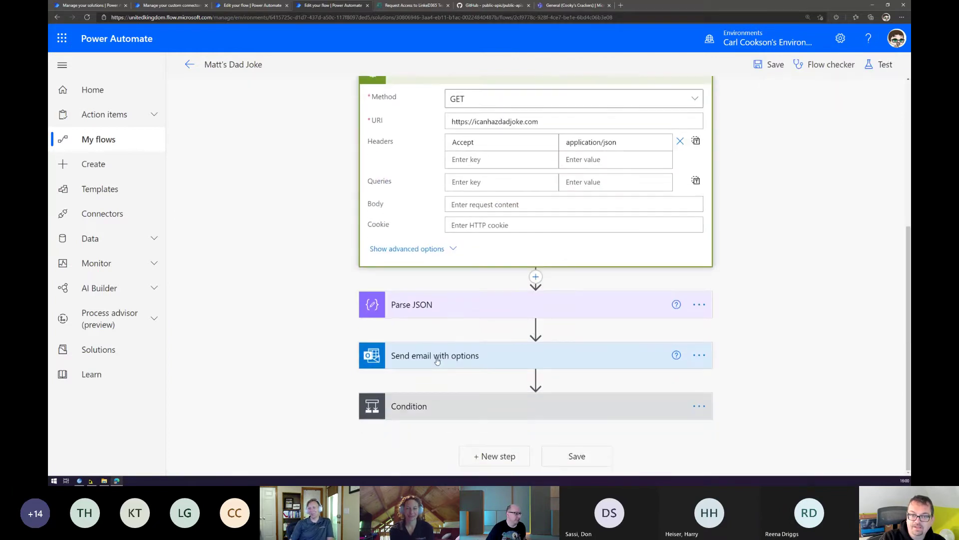
pyautogui.click(437, 360)
pyautogui.scroll(-2, 349, 280)
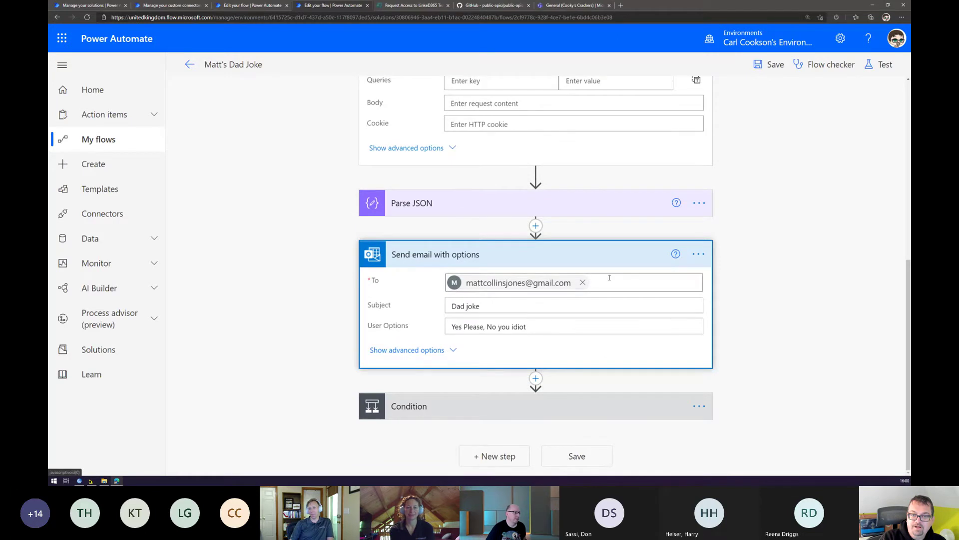
pyautogui.click(417, 351)
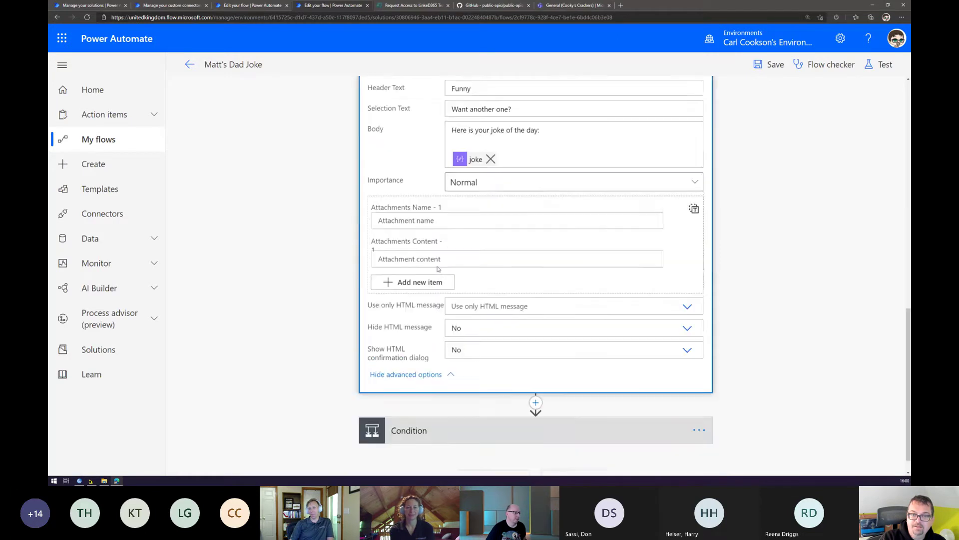
pyautogui.scroll(3, 551, 255)
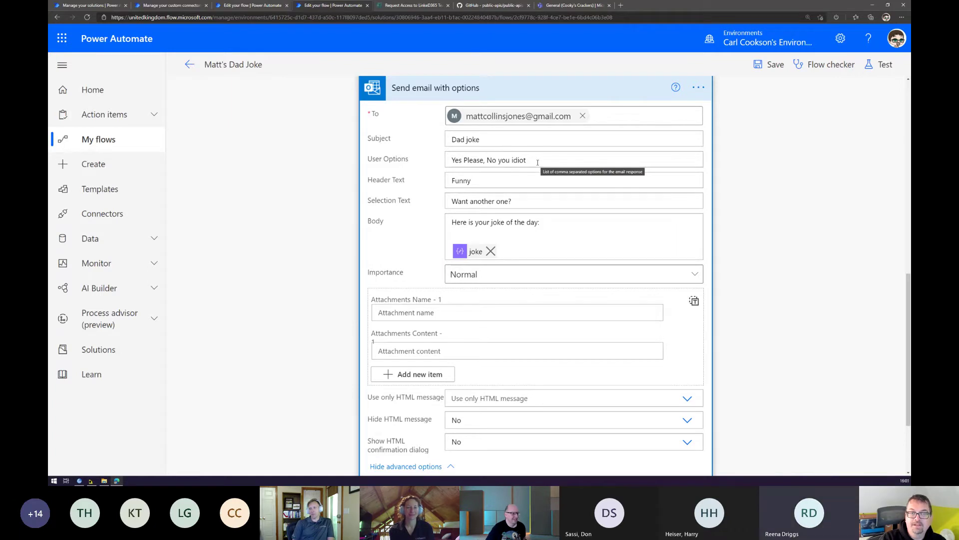
# Expand the Condition, its Send an email (V2) and the HTTP 2 GET to icanhazdadjoke.com.
pyautogui.scroll(-3, 550, 250)
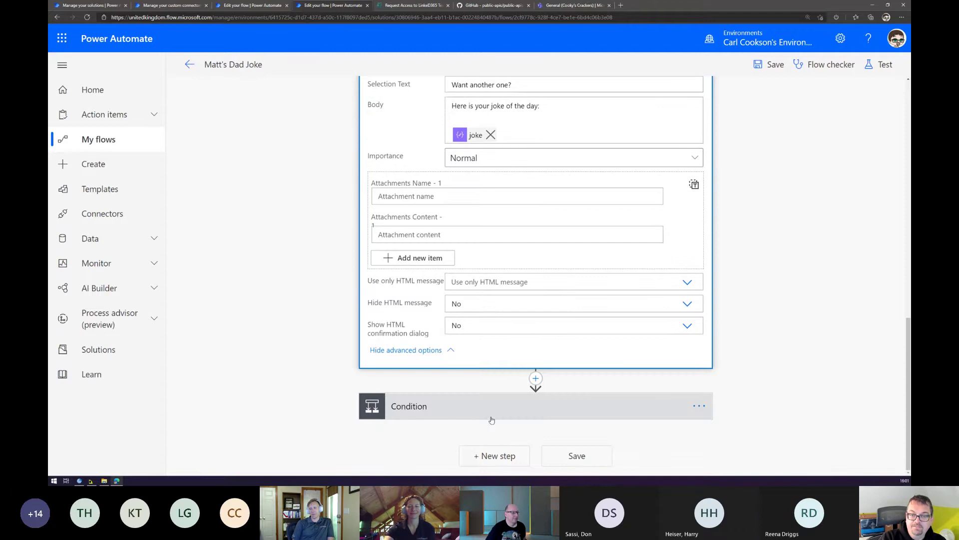
pyautogui.click(448, 400)
pyautogui.scroll(-8, 445, 193)
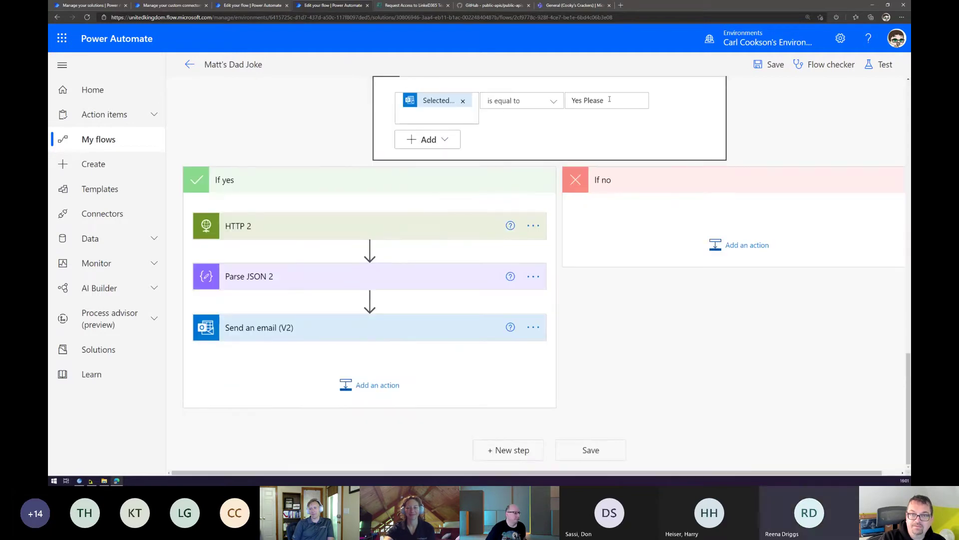
pyautogui.click(306, 331)
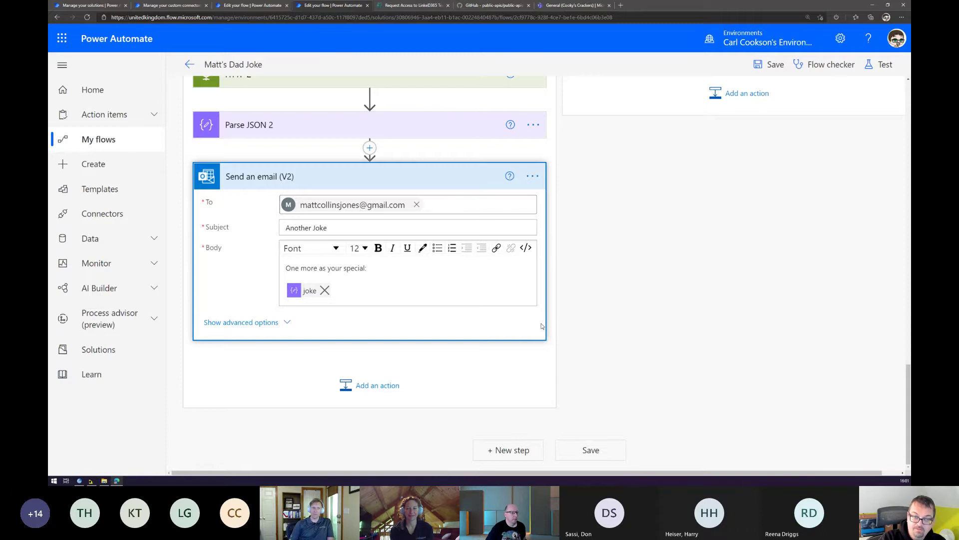
pyautogui.scroll(6, 505, 310)
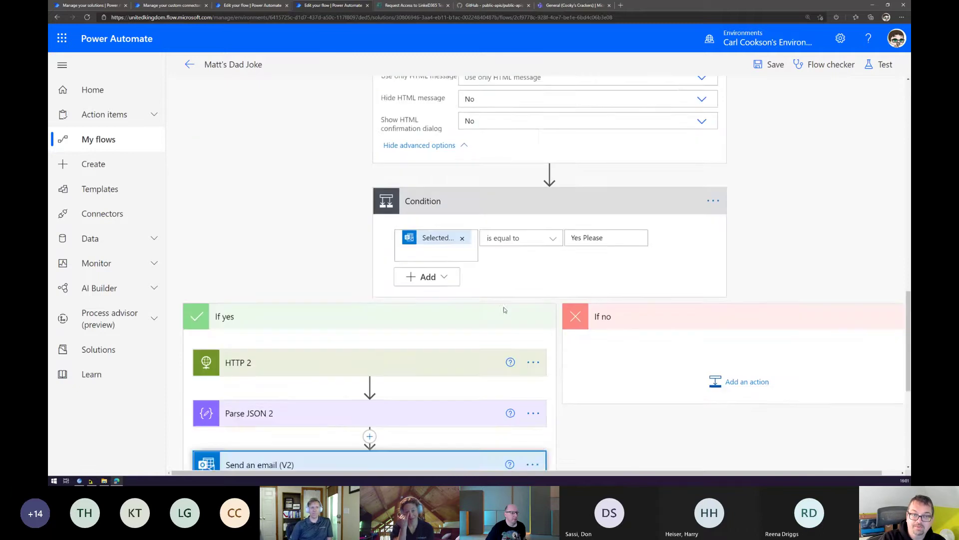
pyautogui.click(336, 431)
pyautogui.scroll(-7, 319, 250)
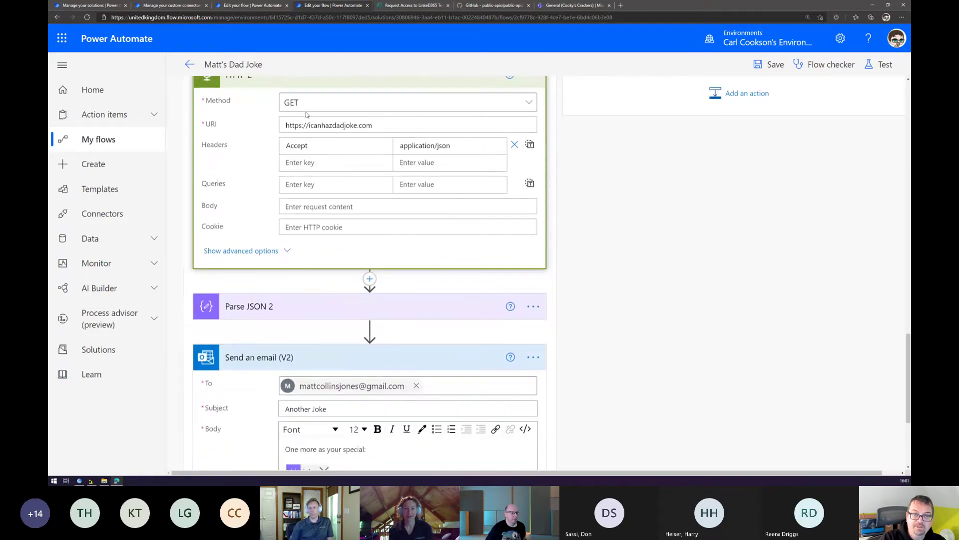
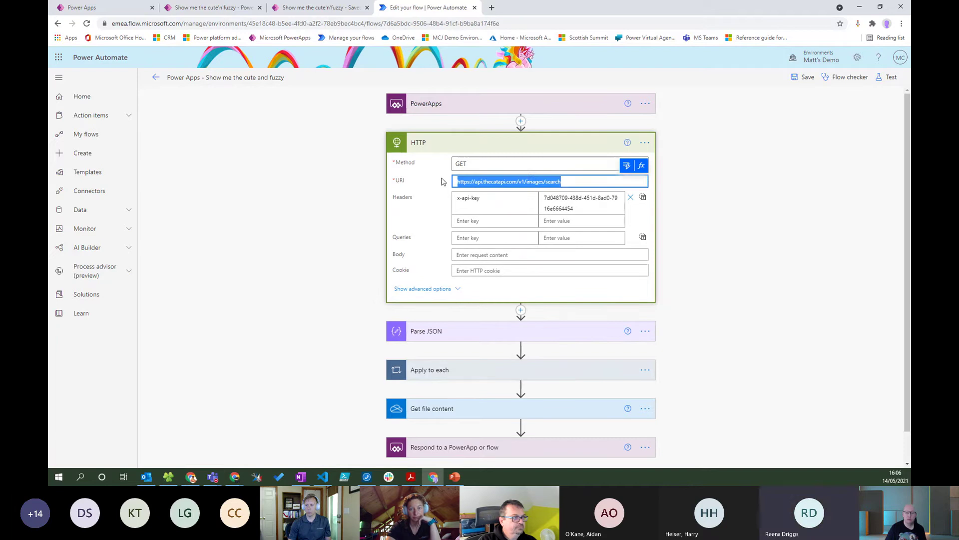
# Inspect the HTTP step's cat API request URL and x-api-key header value, then collapse the step.
pyautogui.press('End')
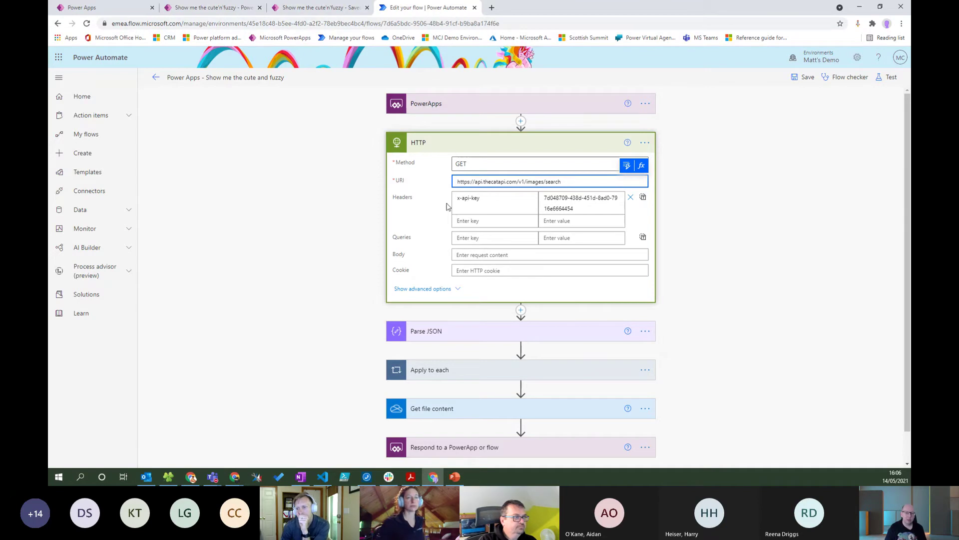
pyautogui.moveTo(456, 201); pyautogui.dragTo(494, 201)
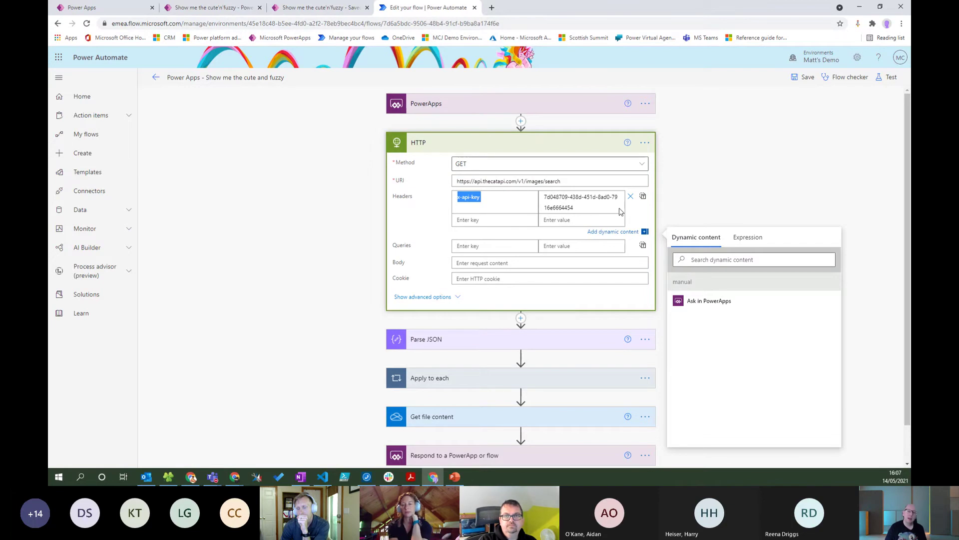
pyautogui.click(582, 208)
pyautogui.moveTo(573, 206); pyautogui.dragTo(544, 193)
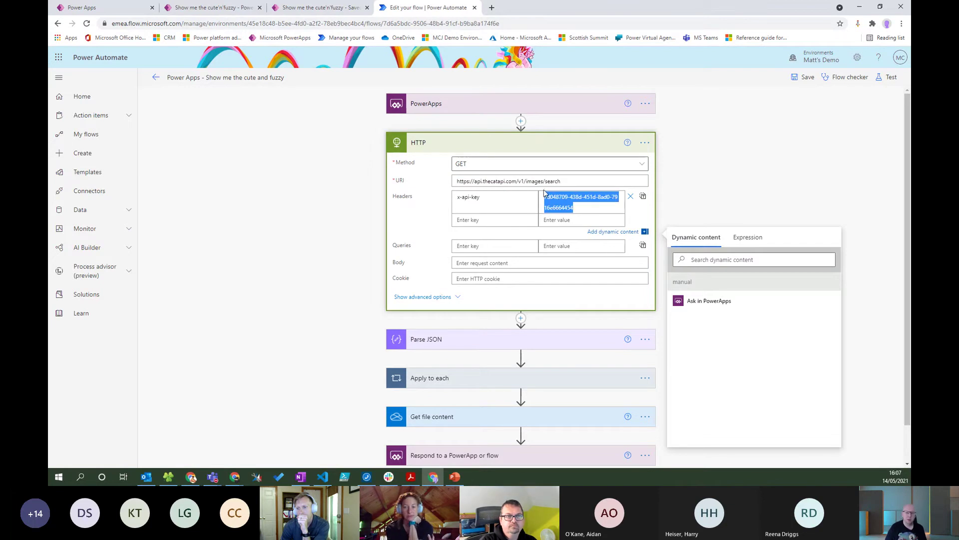
pyautogui.click(587, 207)
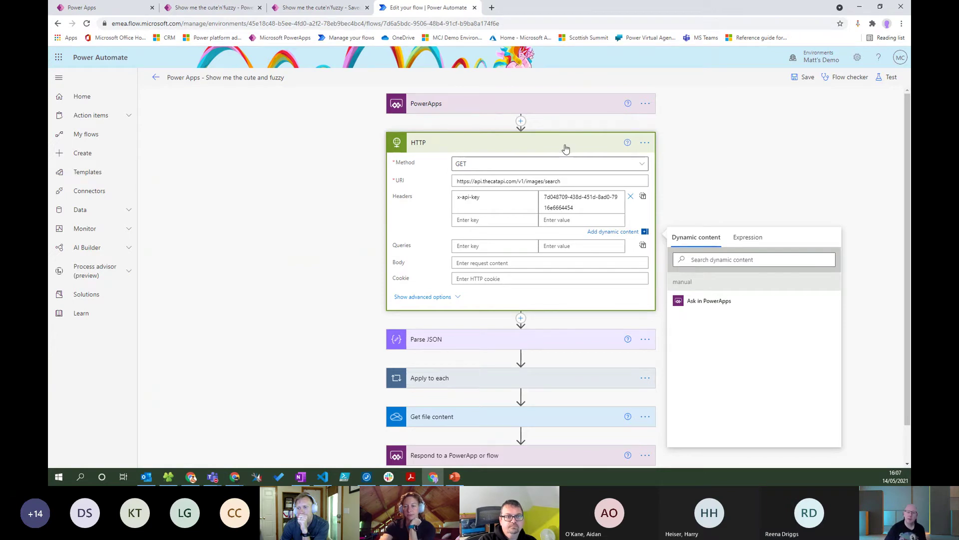
pyautogui.click(565, 148)
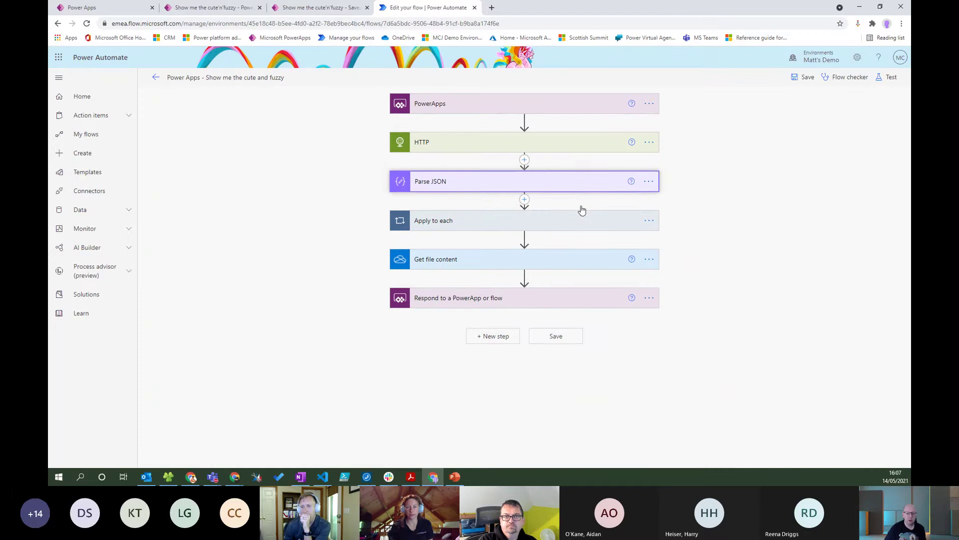
# Review the Parse JSON schema, then expand the Apply to each loop over the parsed Body.
pyautogui.click(579, 183)
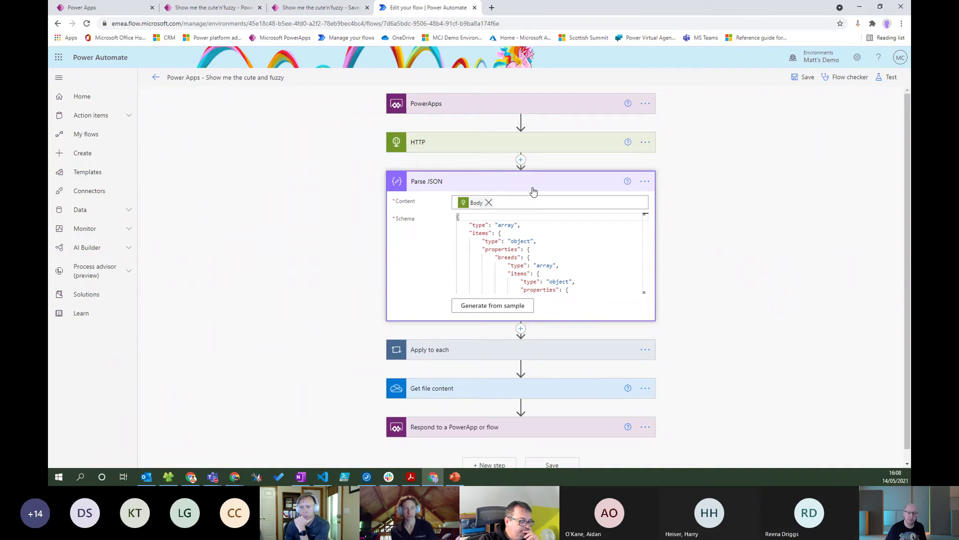
pyautogui.click(548, 178)
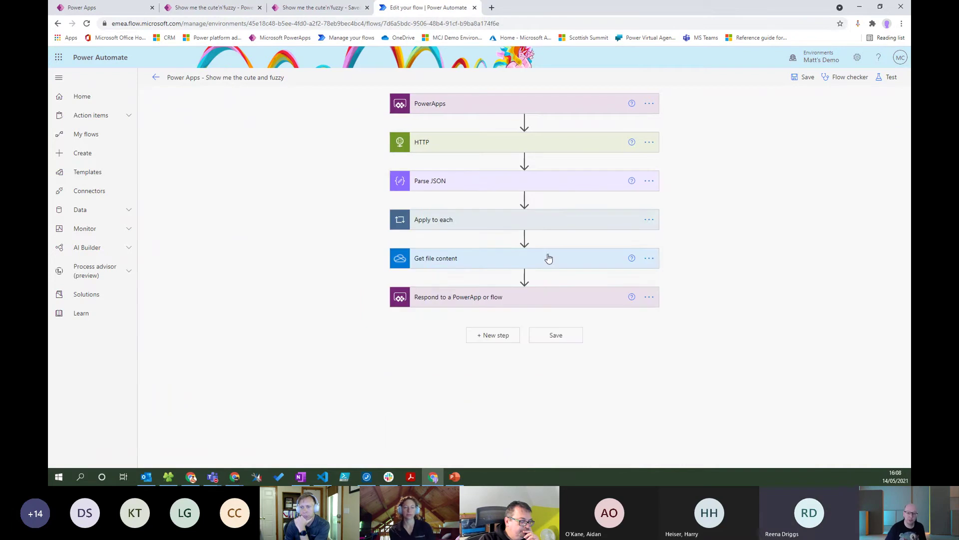
pyautogui.click(546, 225)
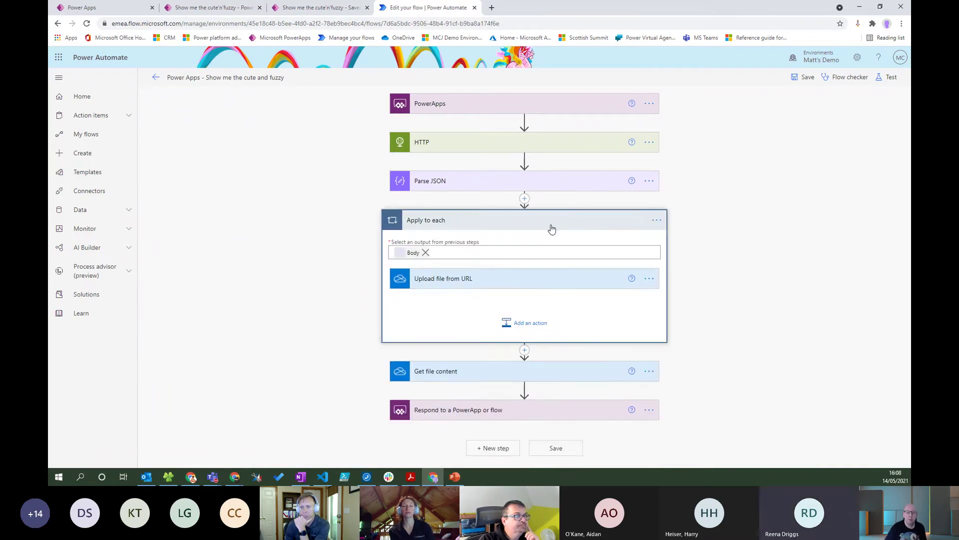
# Check that Upload file from URL saves to /cats.jpg, then expand Get file content.
pyautogui.click(601, 276)
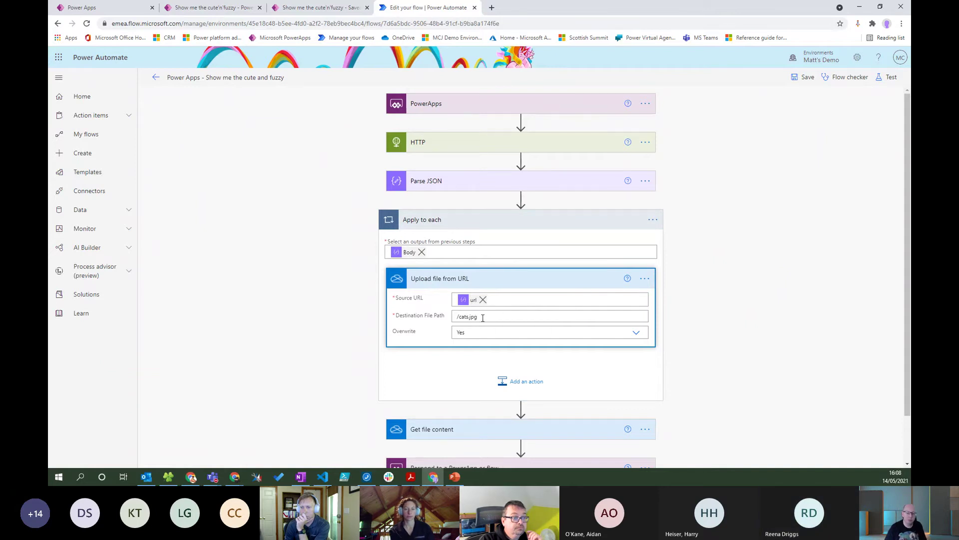
pyautogui.doubleClick(462, 317)
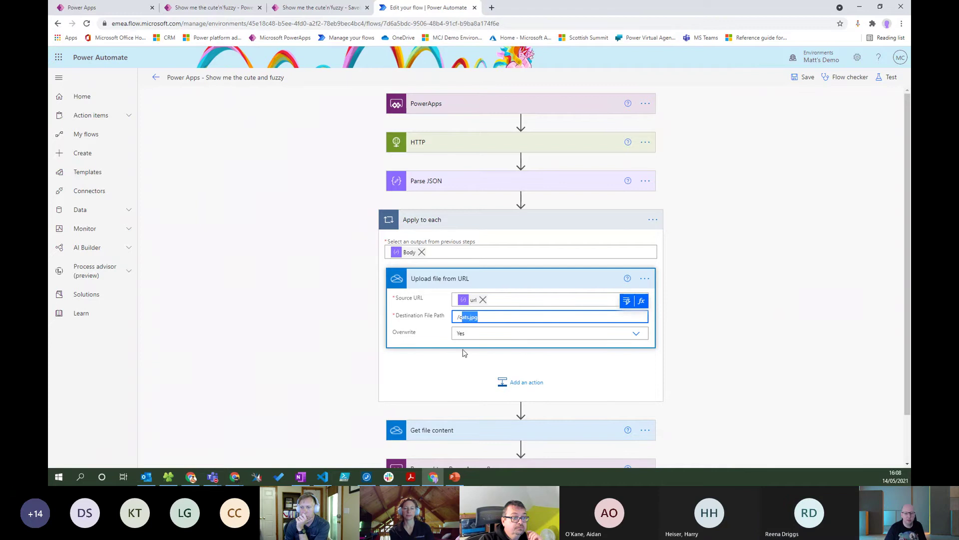
pyautogui.click(589, 219)
pyautogui.click(555, 264)
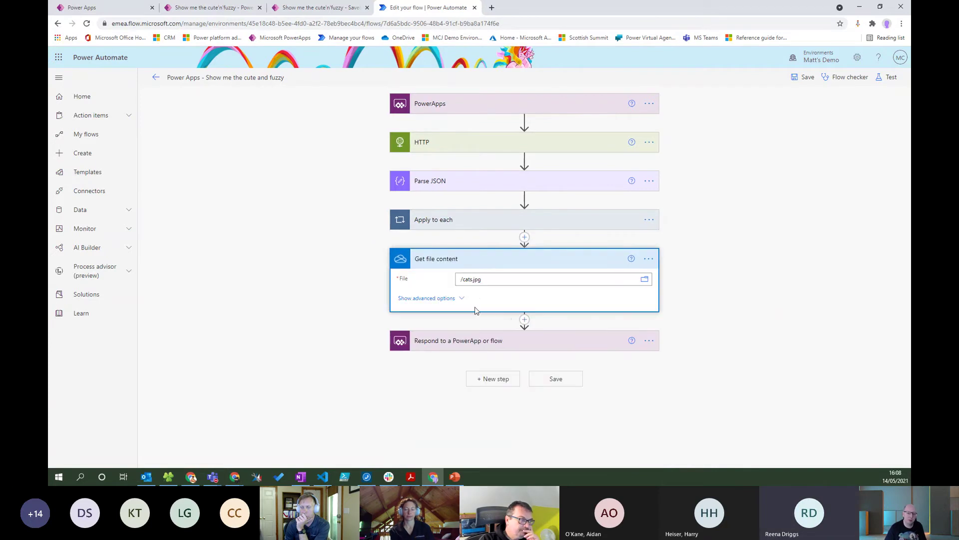
# Compare the Respond step's PictureResponse output name with pictureresponse in the app's image formula.
pyautogui.click(521, 347)
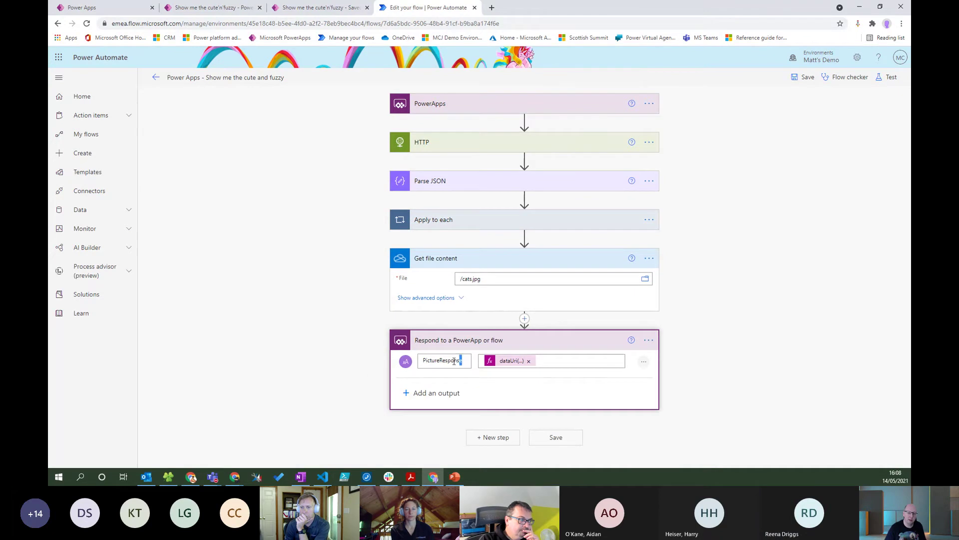
pyautogui.moveTo(454, 361); pyautogui.dragTo(419, 359)
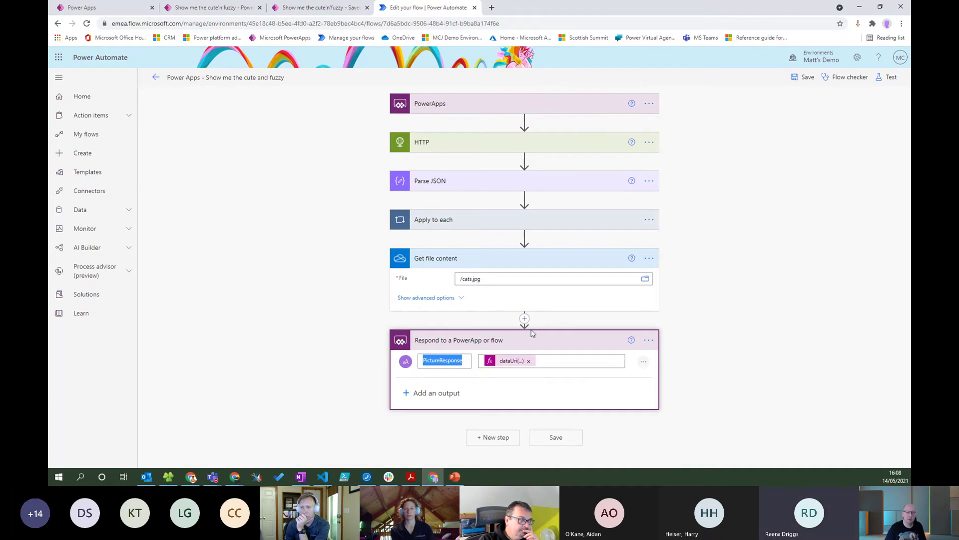
pyautogui.click(331, 7)
pyautogui.doubleClick(366, 113)
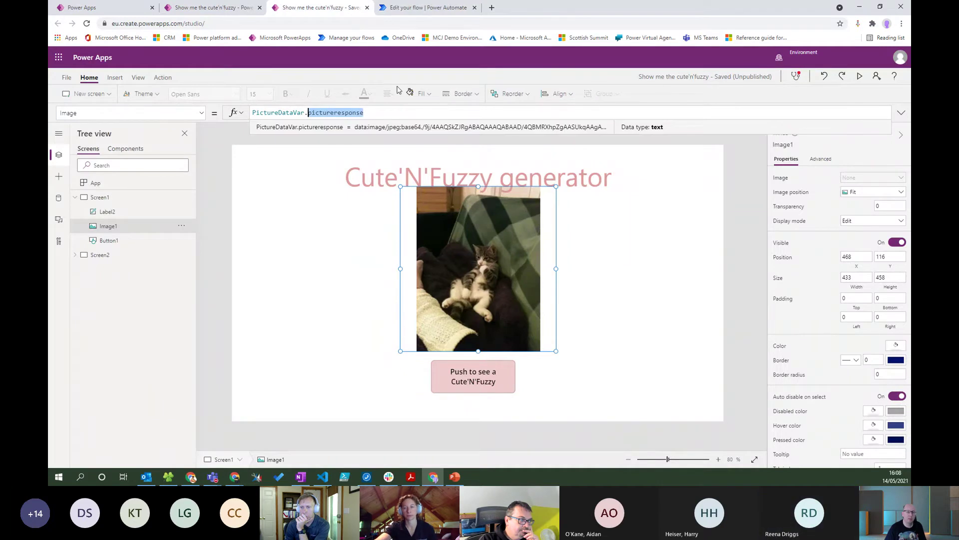
pyautogui.click(428, 7)
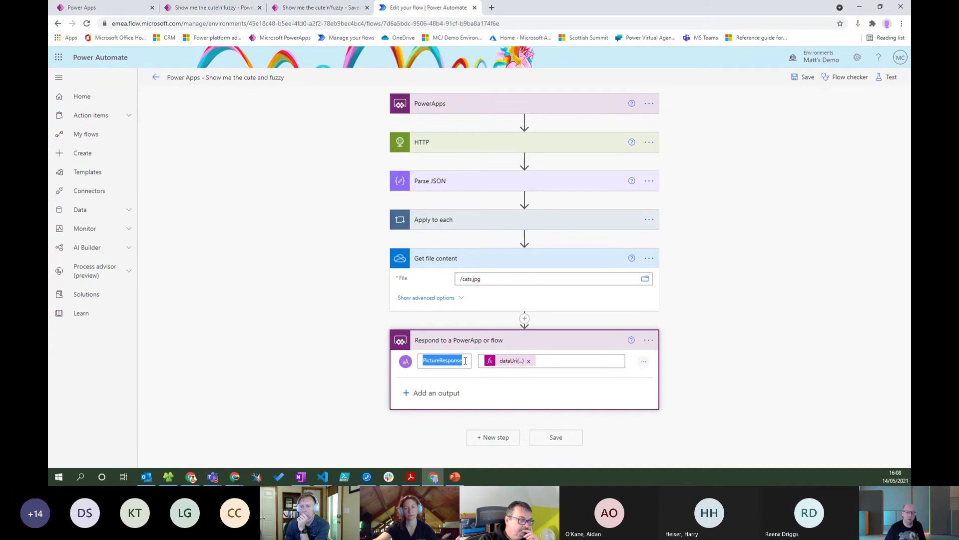
pyautogui.click(305, 11)
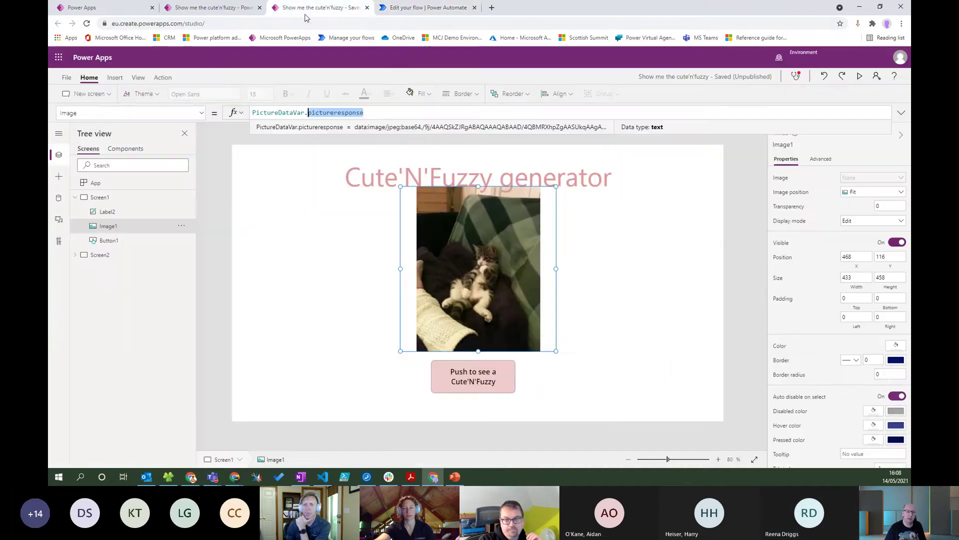
pyautogui.click(432, 8)
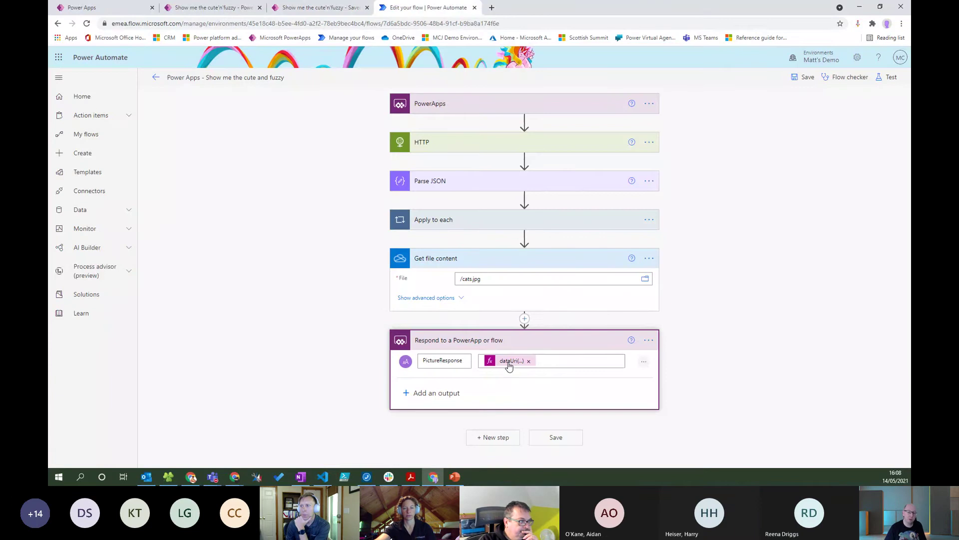
# Inspect the dataUri(outputs('Get_file_content')?['body']) expression, then collapse the Respond step.
pyautogui.click(550, 362)
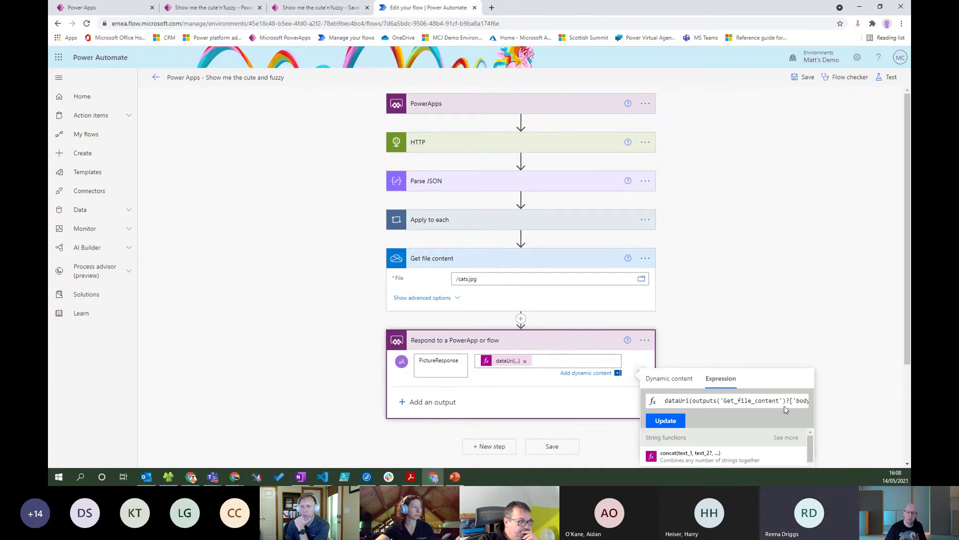
pyautogui.click(729, 400)
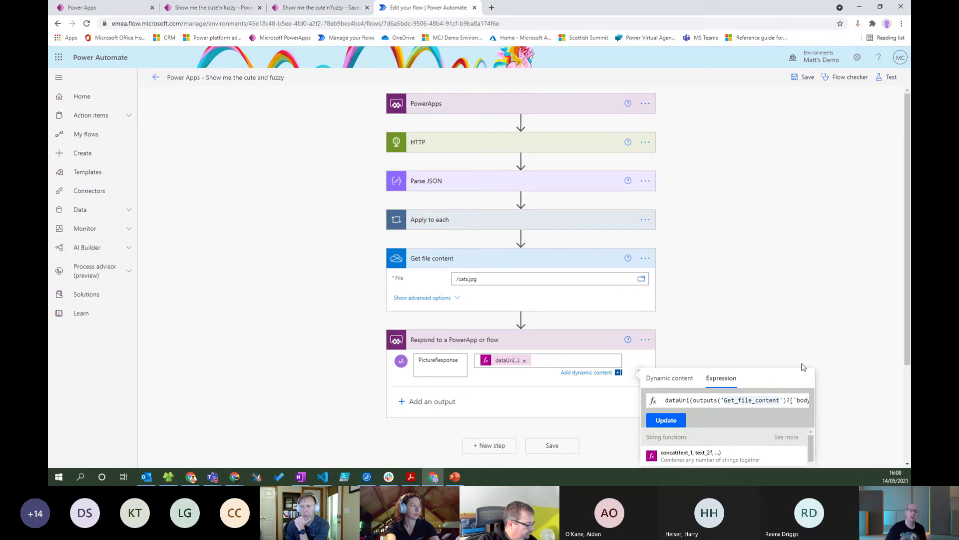
pyautogui.click(565, 355)
pyautogui.click(563, 344)
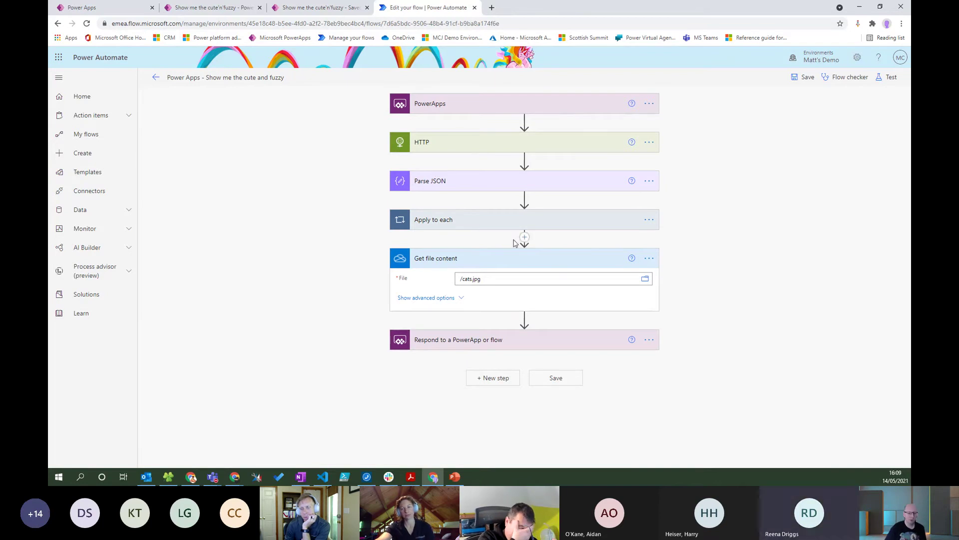
# Run the Cute'N'Fuzzy app to fetch a new cat picture, then return to the flow editor.
pyautogui.click(237, 9)
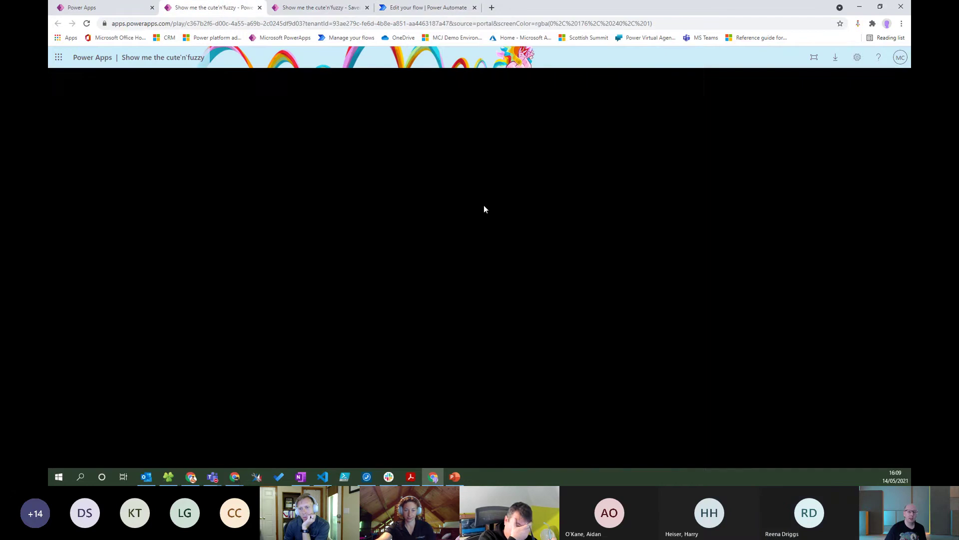
pyautogui.click(531, 405)
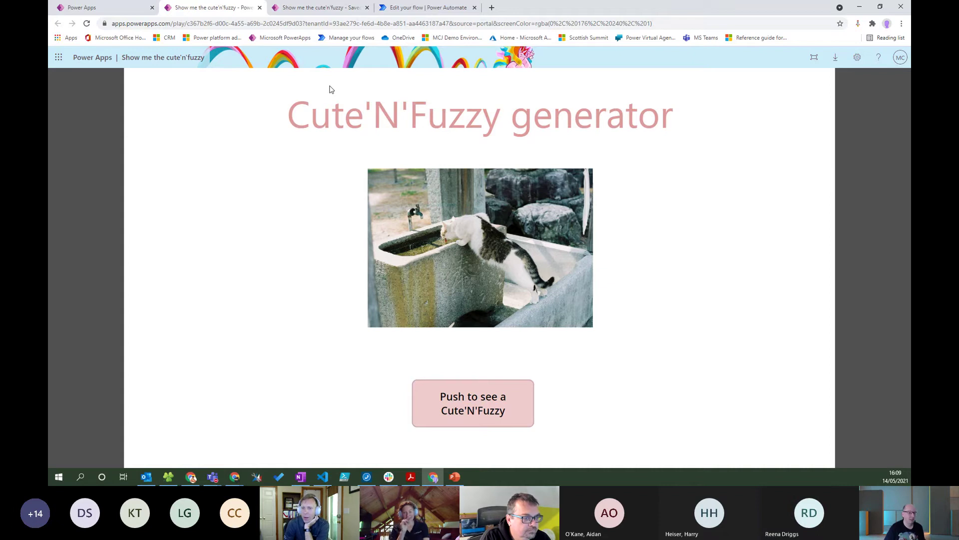
pyautogui.click(428, 7)
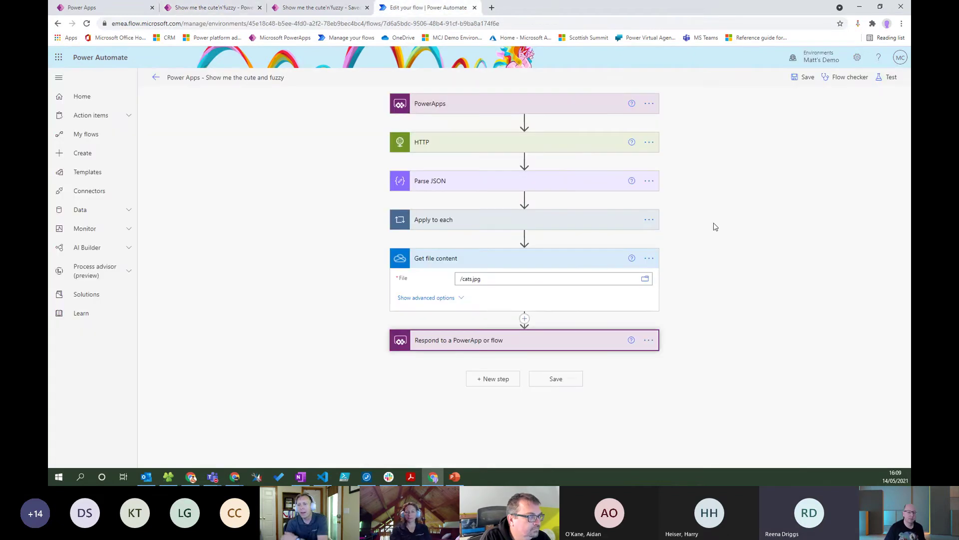
# Match the Respond step's PictureResponse output against PictureDataVar.pictureresponse in Power Apps Studio.
pyautogui.click(551, 346)
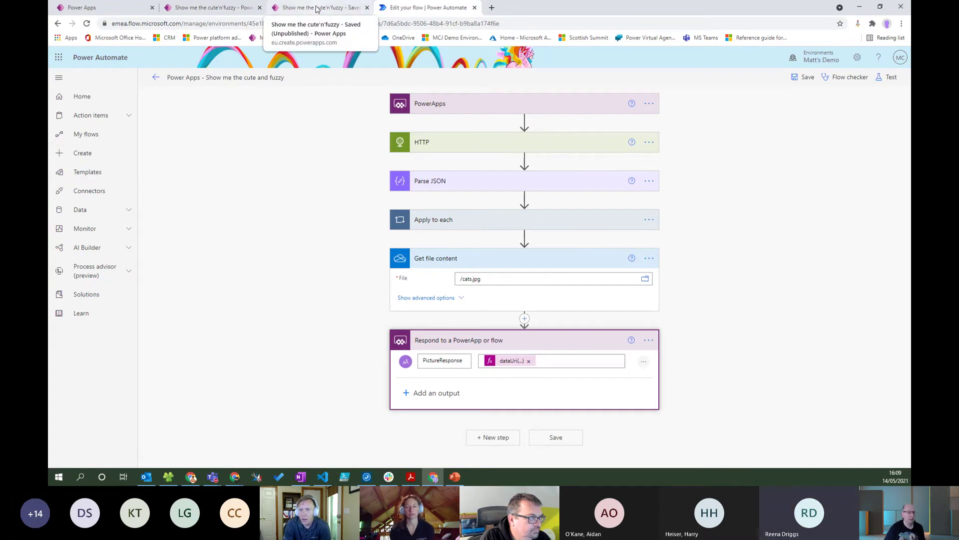
pyautogui.click(300, 8)
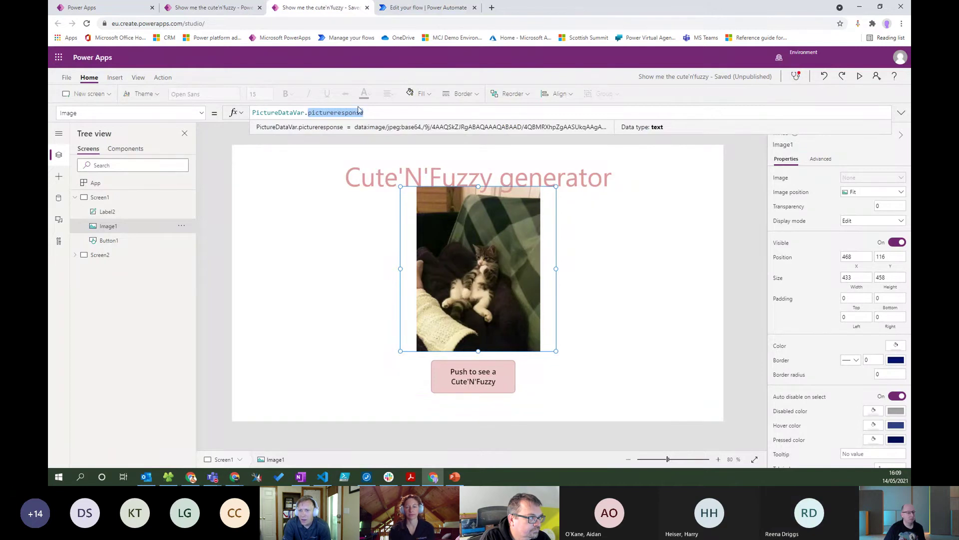
pyautogui.click(434, 7)
pyautogui.moveTo(464, 360); pyautogui.dragTo(411, 364)
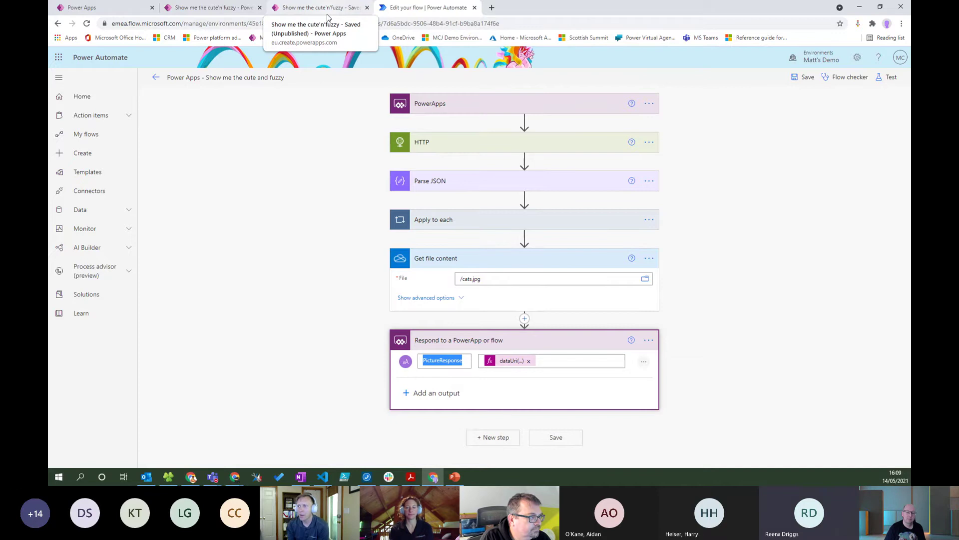
pyautogui.click(327, 15)
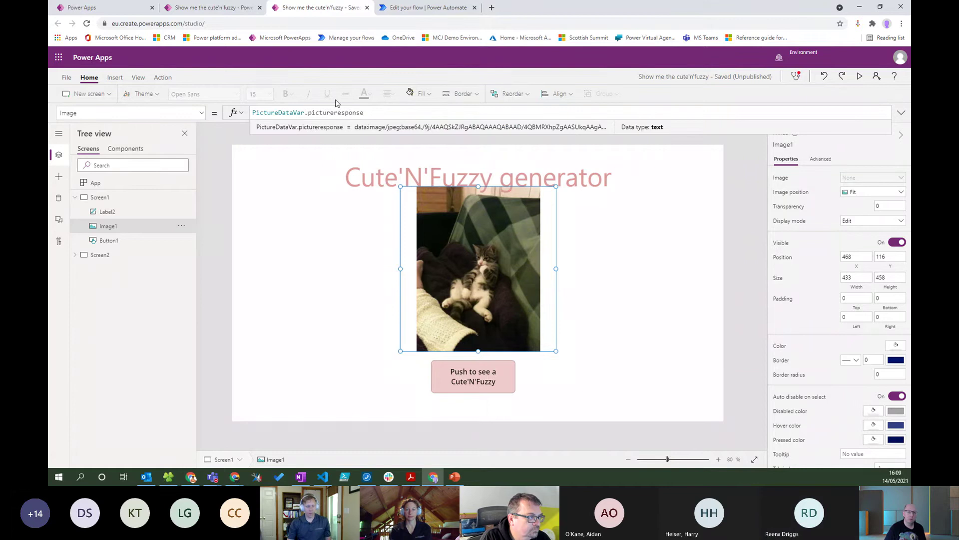
pyautogui.moveTo(364, 113); pyautogui.dragTo(306, 113)
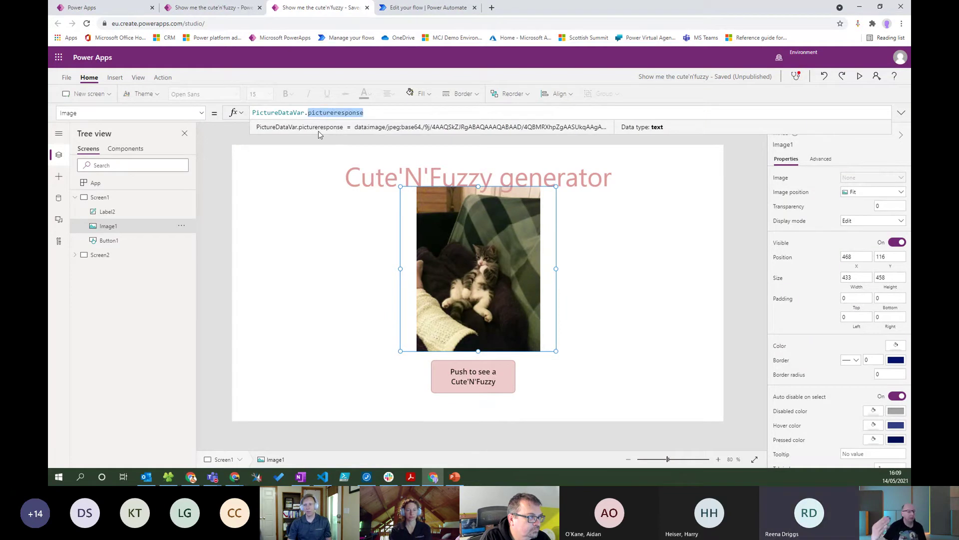
pyautogui.click(305, 113)
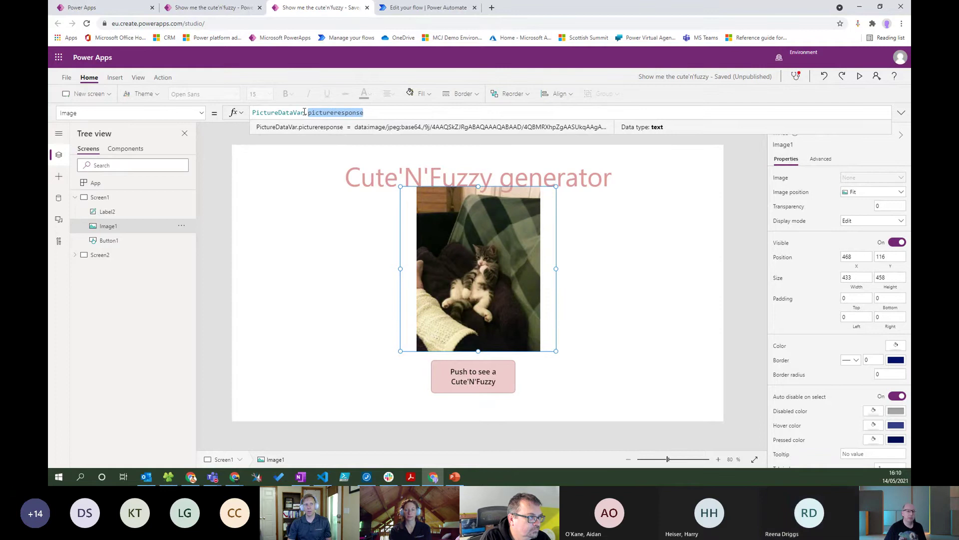
pyautogui.click(481, 392)
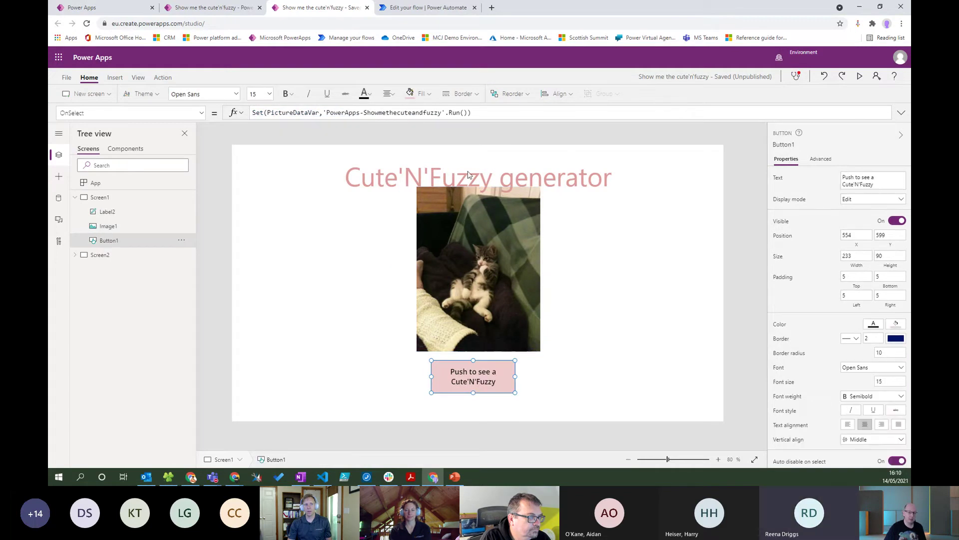
pyautogui.click(467, 112)
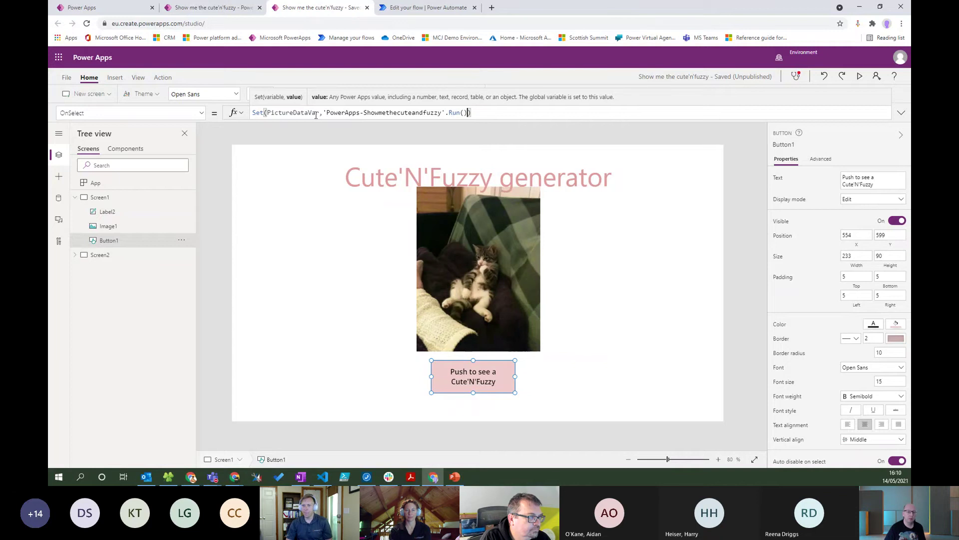
pyautogui.moveTo(319, 113); pyautogui.dragTo(266, 113)
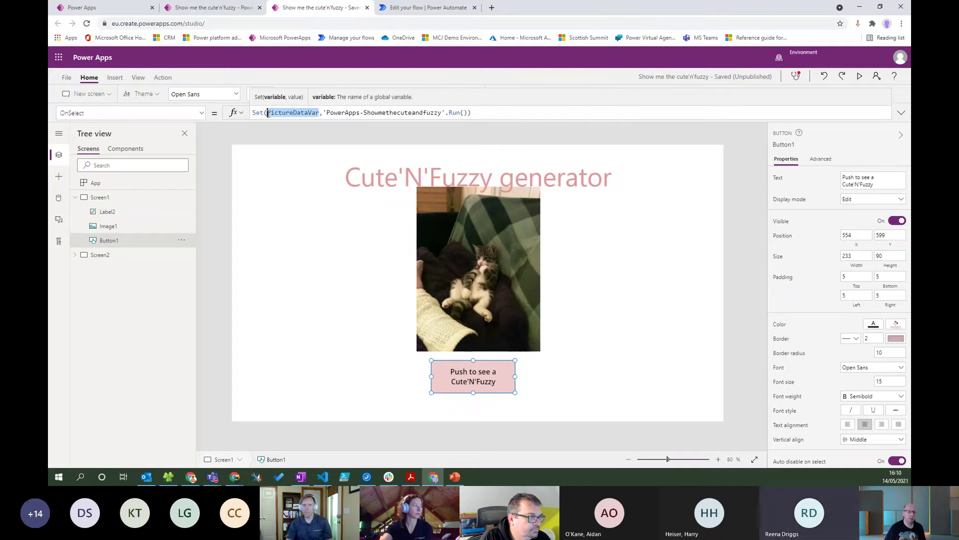
pyautogui.click(476, 250)
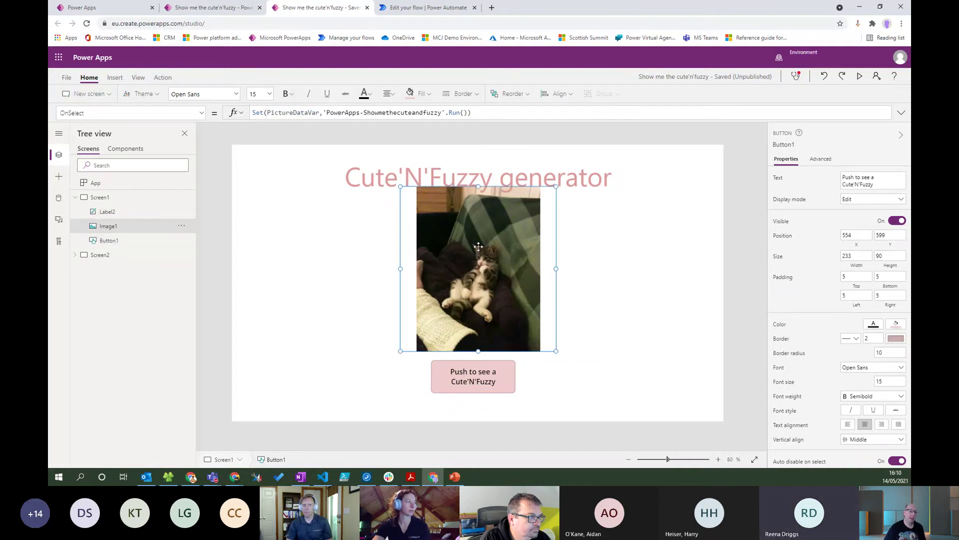
pyautogui.click(305, 113)
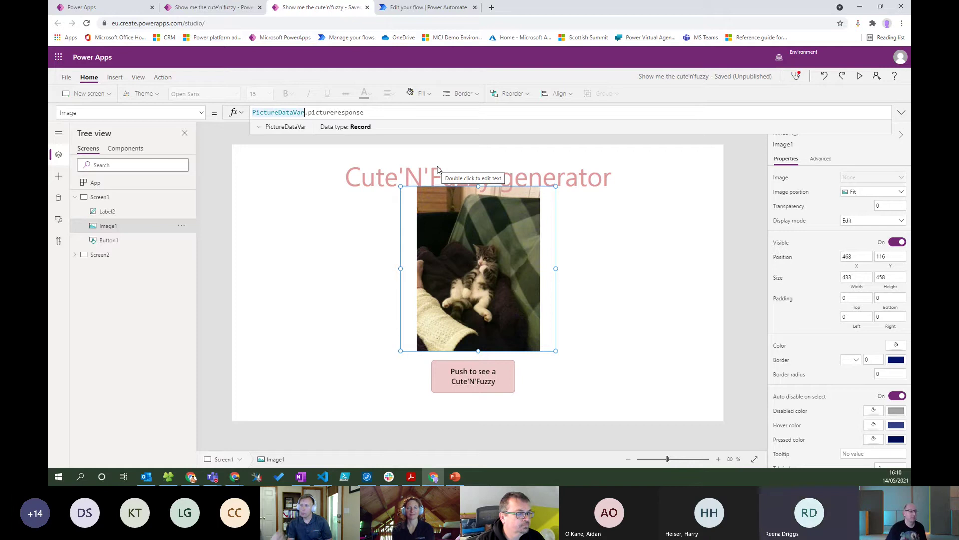
pyautogui.click(355, 259)
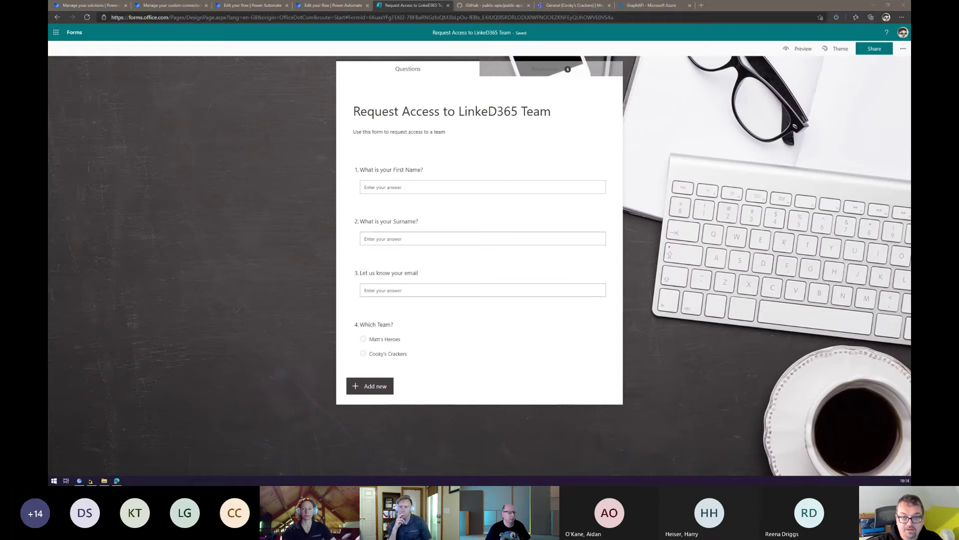
# Preview the form and enter the guest's first name, surname and Gmail email address.
pyautogui.click(393, 175)
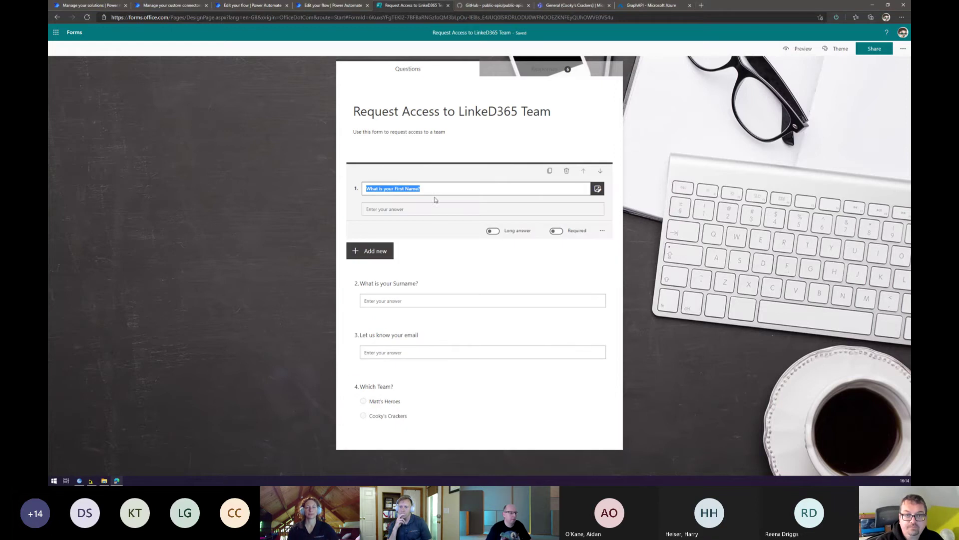
pyautogui.click(800, 48)
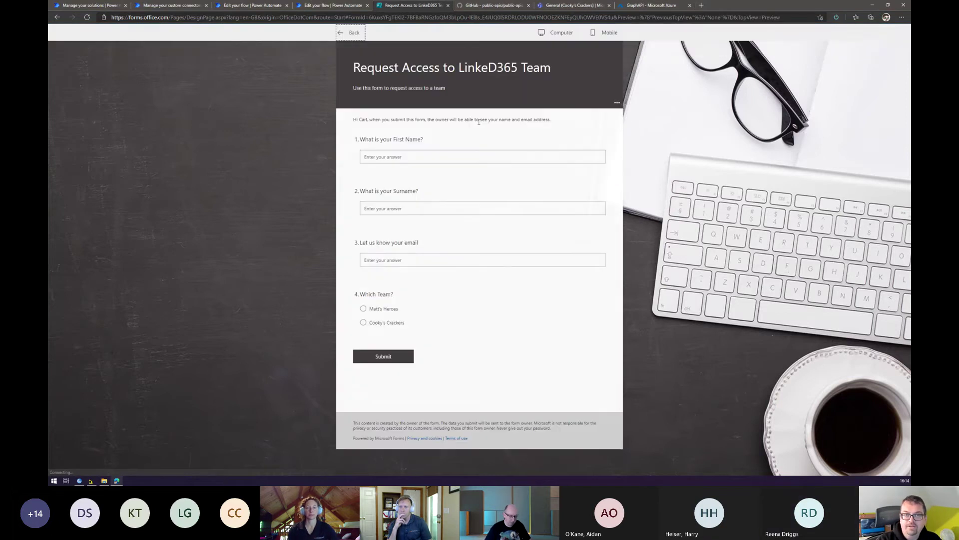
pyautogui.click(437, 151)
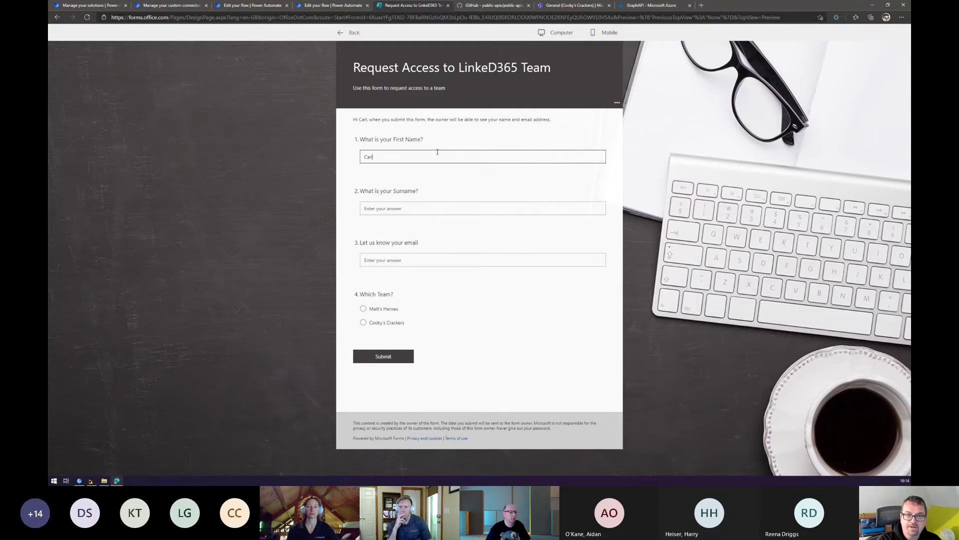
pyautogui.press('Tab')
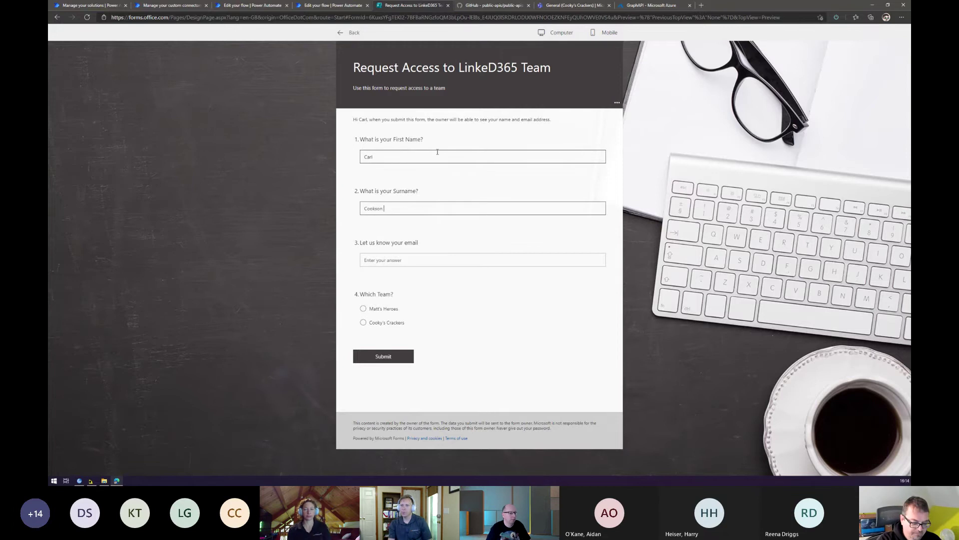
pyautogui.write(' Phil')
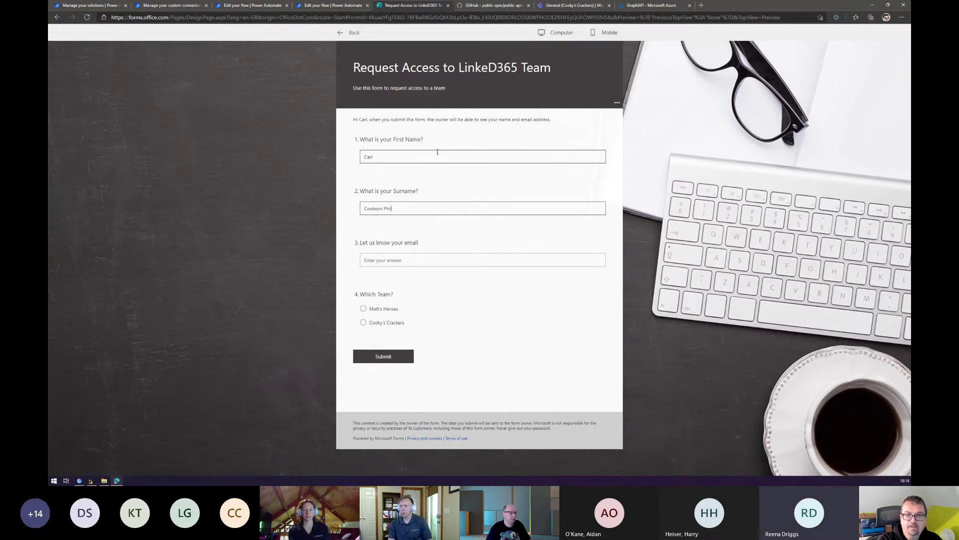
pyautogui.write('ly')
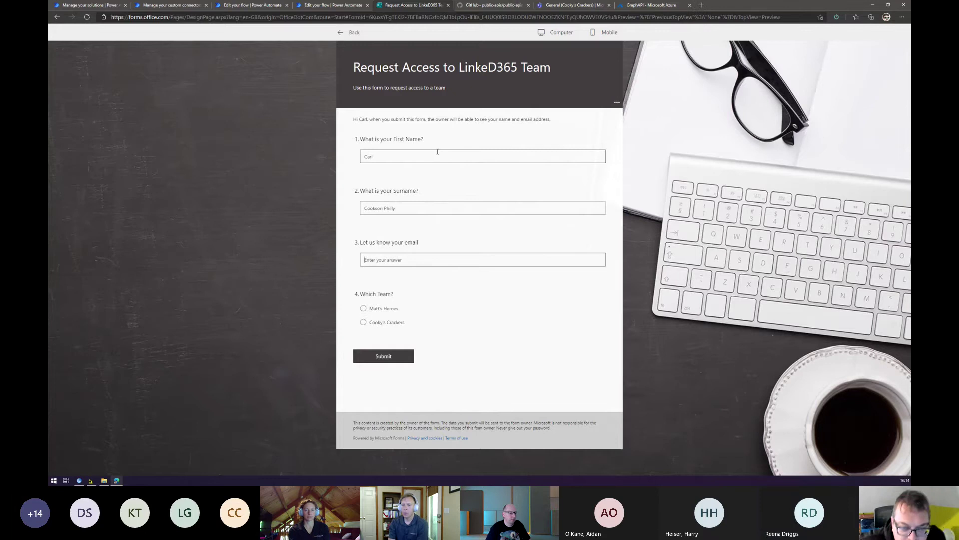
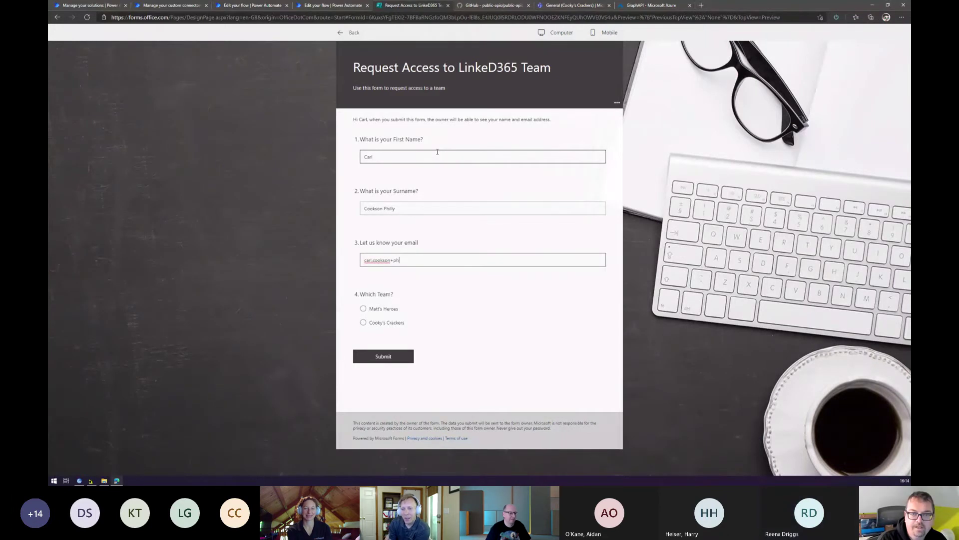
pyautogui.hotkey('ctrl', '+')
pyautogui.hotkey('ctrl', '+')
pyautogui.hotkey('ctrl', '+')
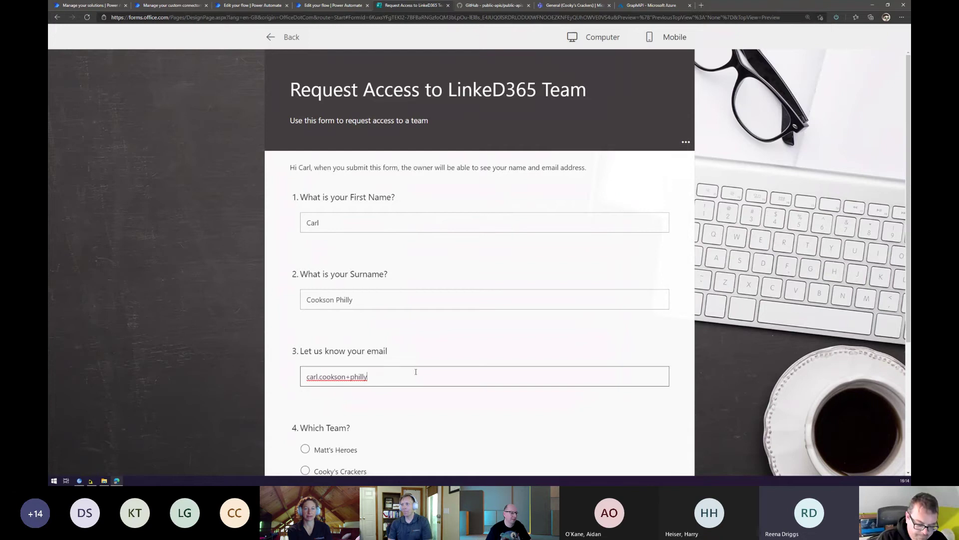
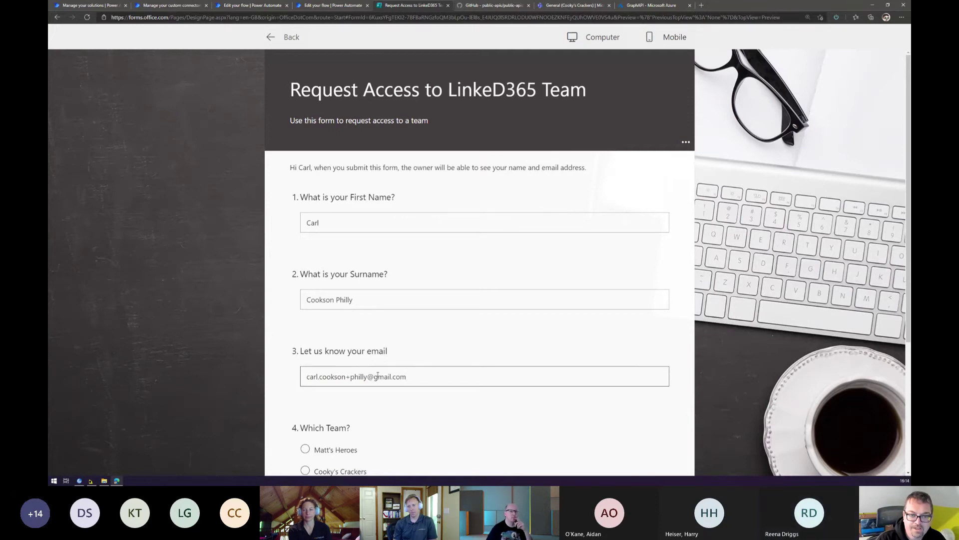
# Choose the Cooky's Crackers team and submit the access request.
pyautogui.scroll(-3, 410, 330)
pyautogui.click(326, 284)
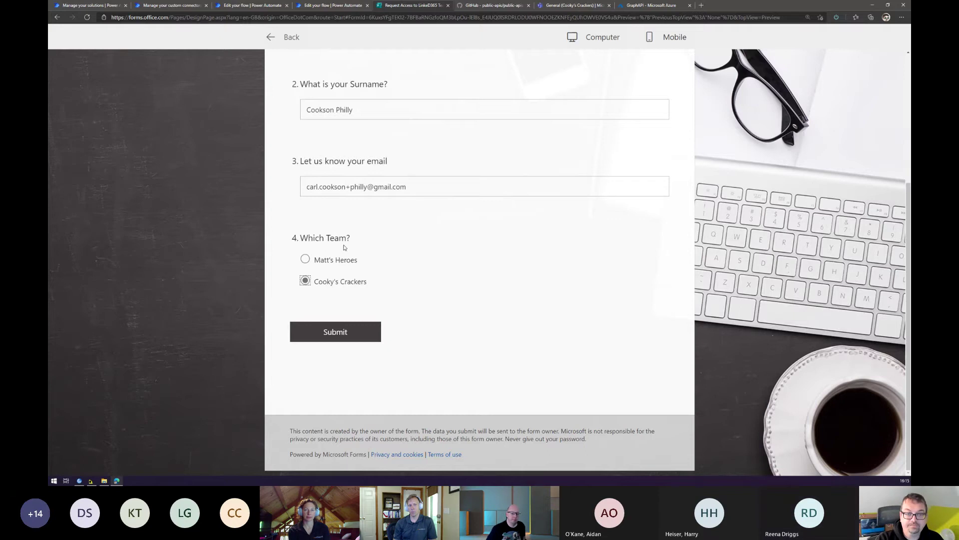
pyautogui.click(335, 332)
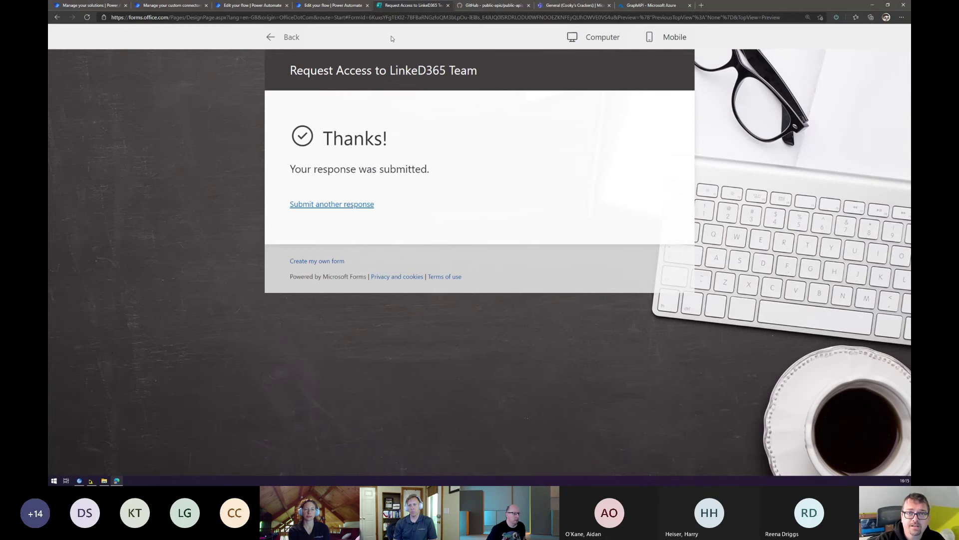
pyautogui.click(338, 9)
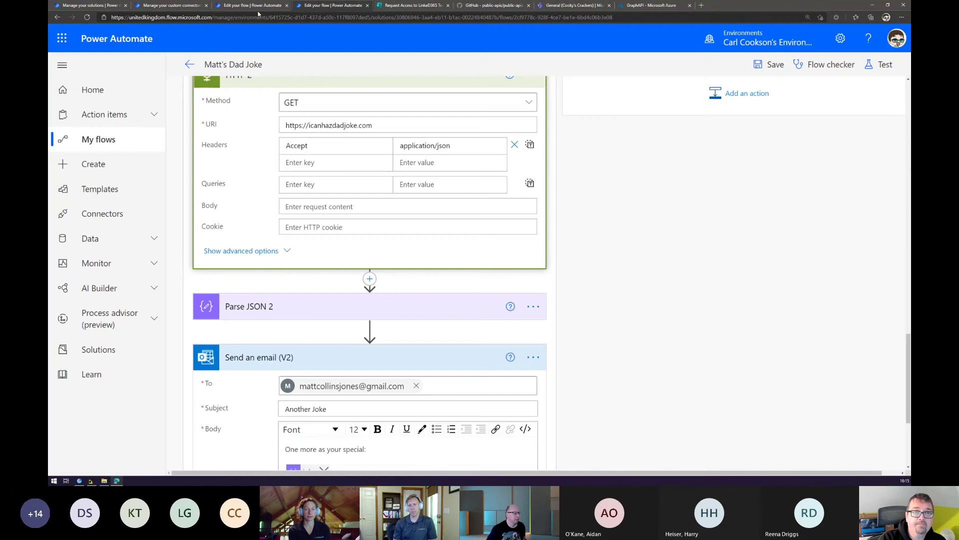
# Switch to the 'Approve Guest user access to team' flow tab.
pyautogui.click(257, 8)
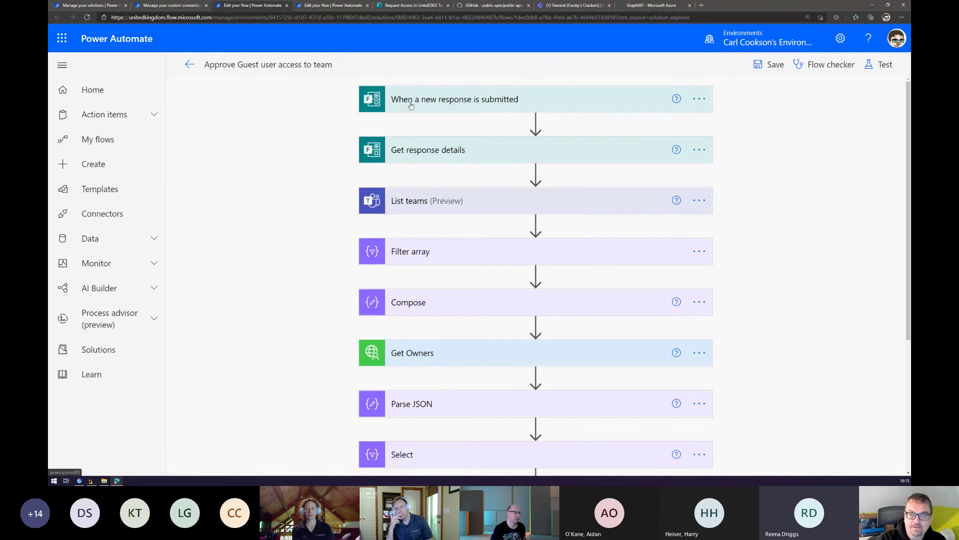
# Expand the form trigger, Get response details, List teams and Filter array steps to review their settings.
pyautogui.click(498, 101)
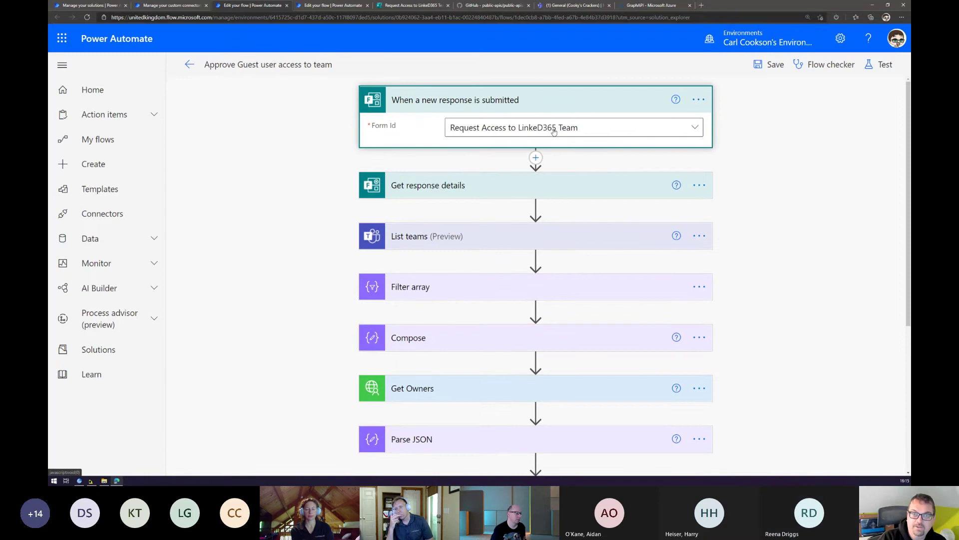
pyautogui.click(483, 191)
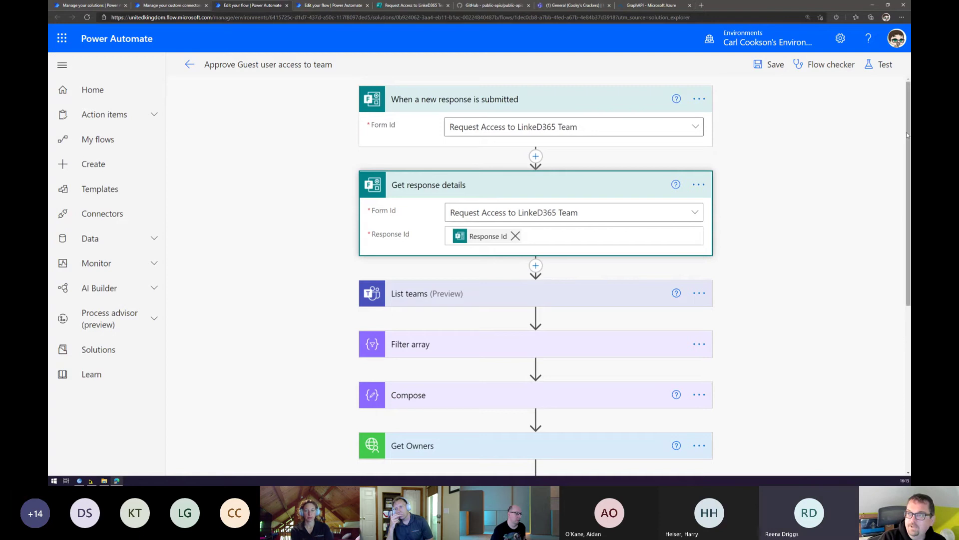
pyautogui.scroll(-2, 894, 160)
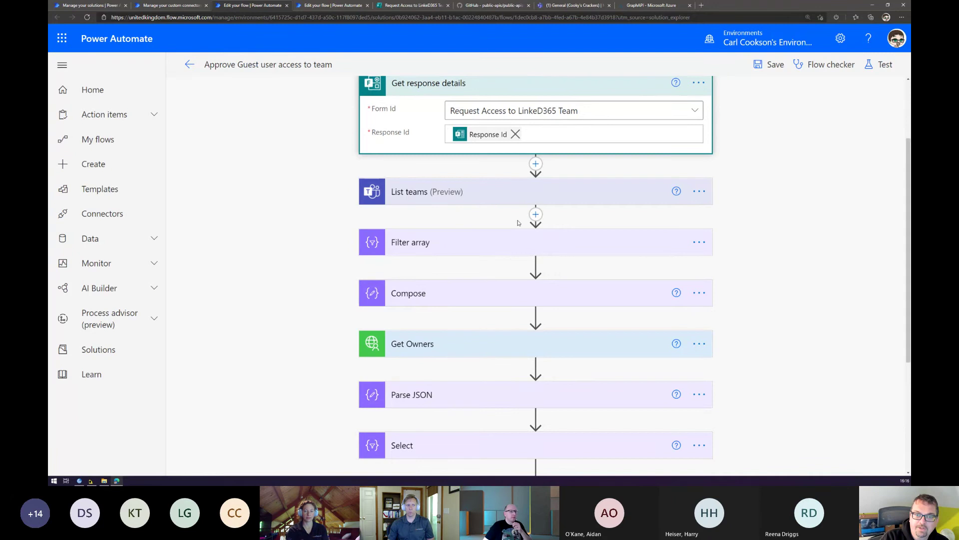
pyautogui.click(485, 202)
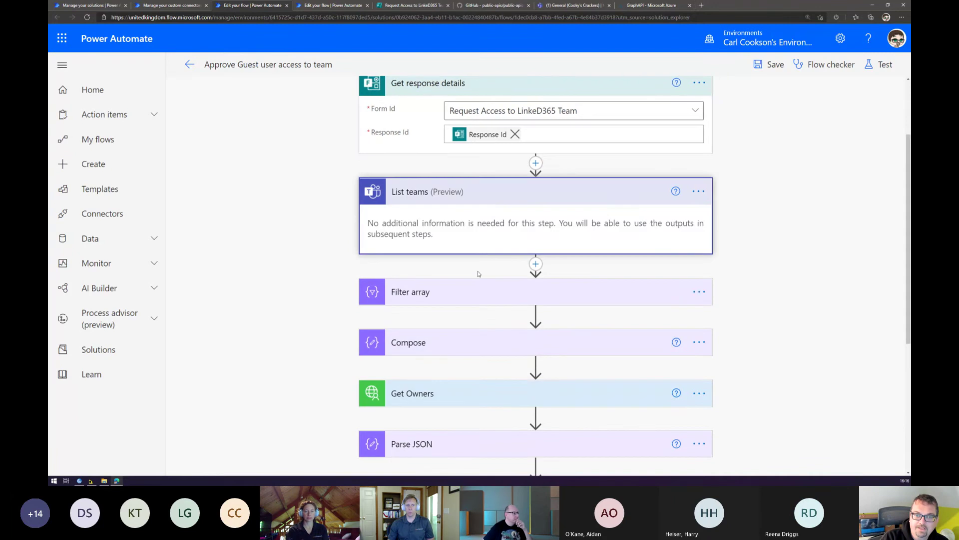
pyautogui.click(469, 294)
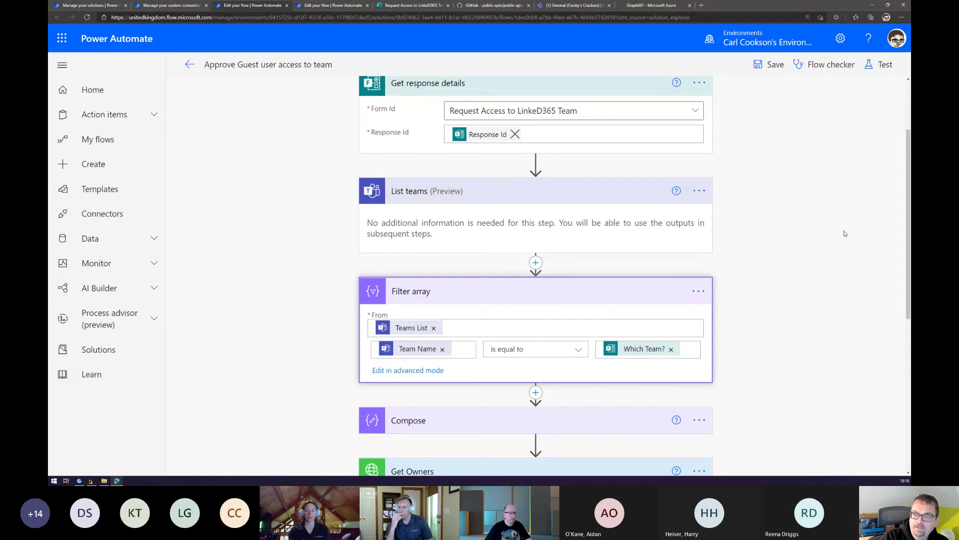
# Check the Compose inputs and Get Owners teamId, then go to received Approvals.
pyautogui.moveTo(908, 210); pyautogui.dragTo(879, 290)
pyautogui.click(488, 251)
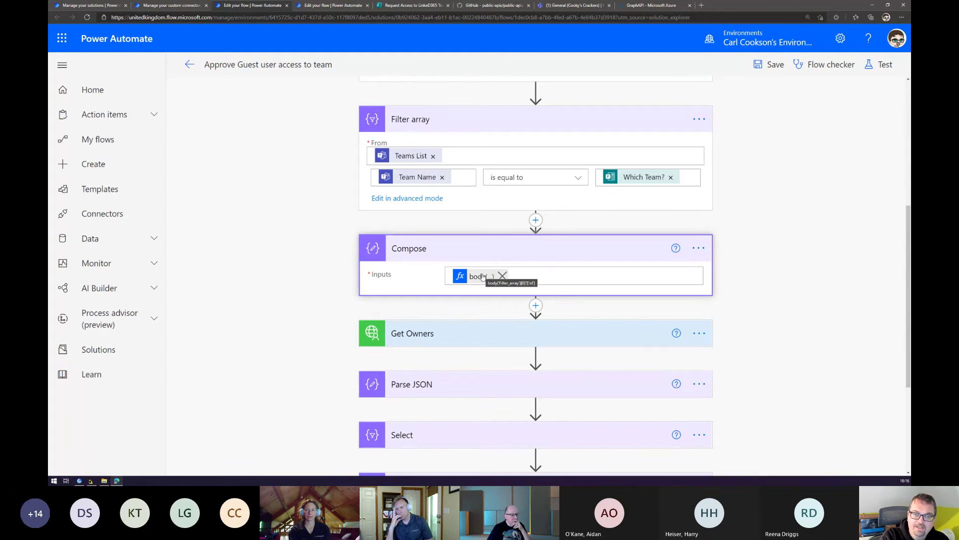
pyautogui.click(457, 333)
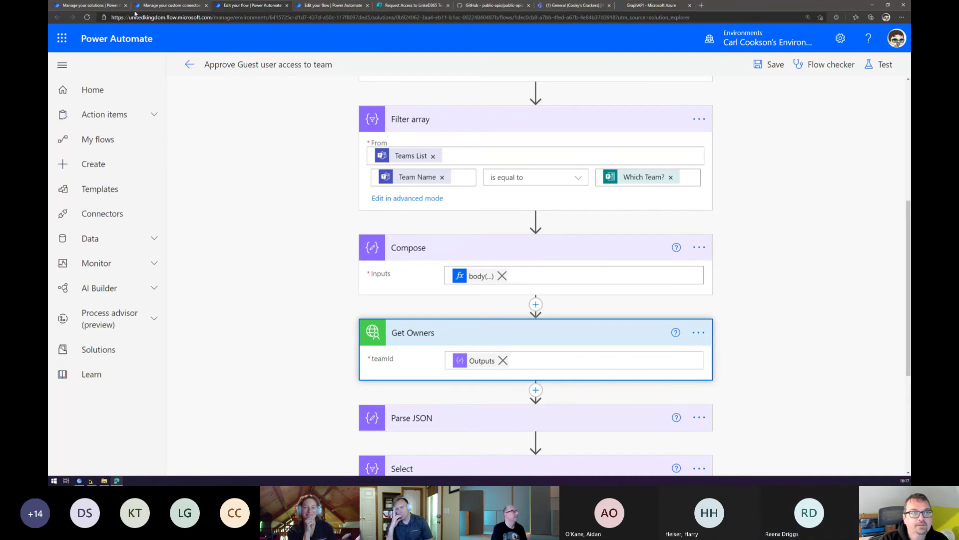
pyautogui.click(116, 110)
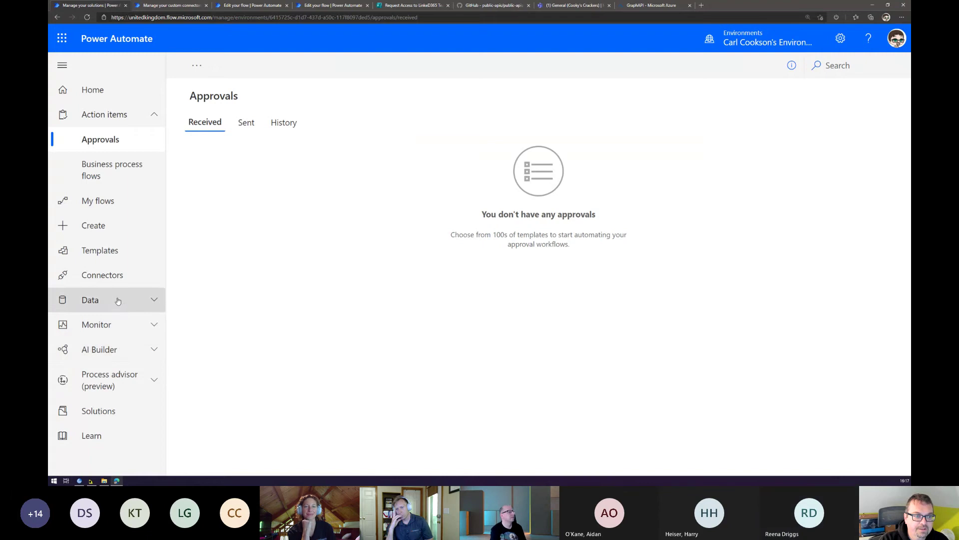
# Open the GraphAPI custom connector from Data > Custom connectors in edit mode.
pyautogui.click(118, 299)
pyautogui.click(116, 375)
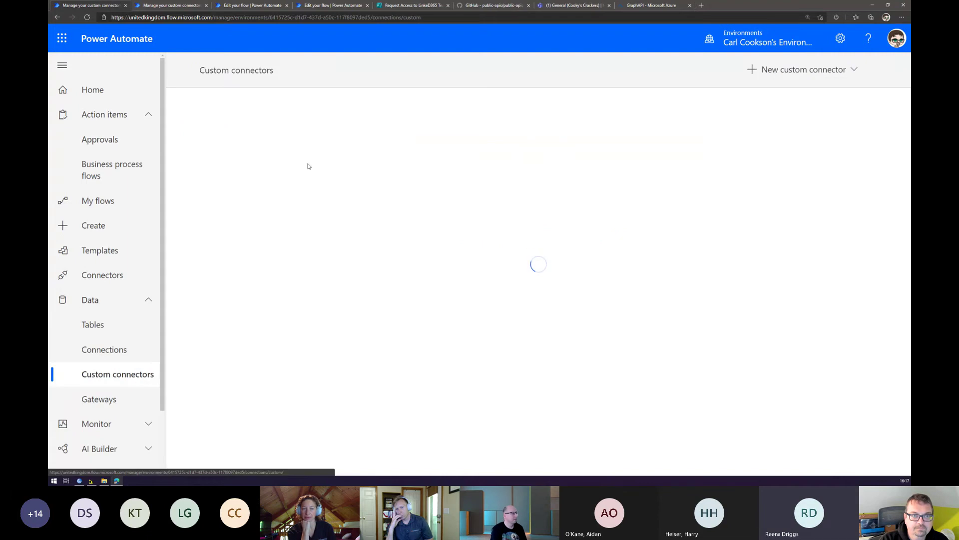
pyautogui.click(280, 176)
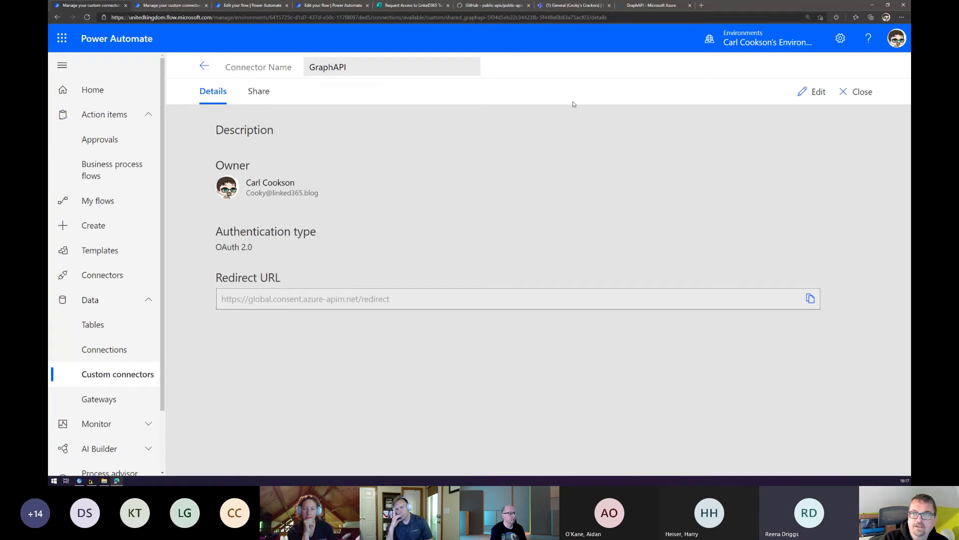
pyautogui.click(813, 93)
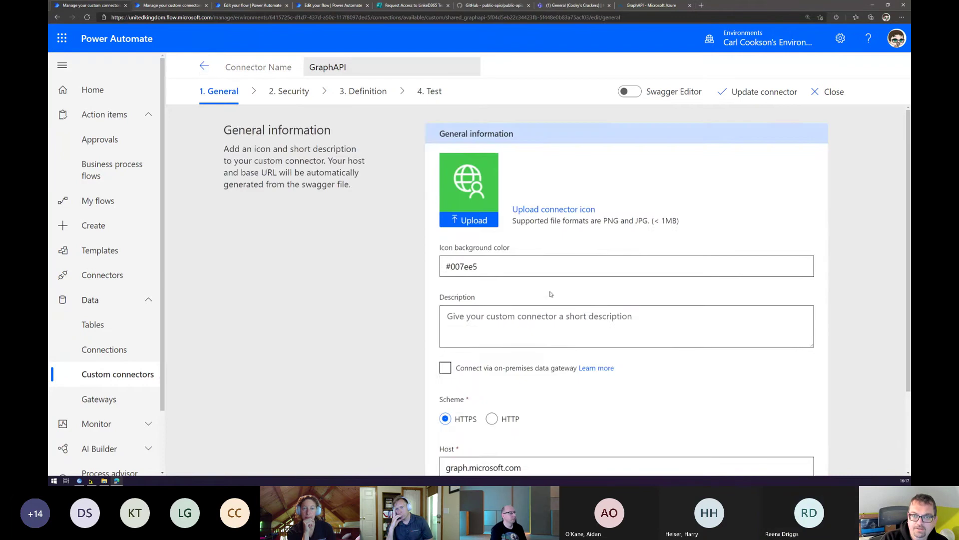
# View the connector's Security step with OAuth 2.0 and Azure Active Directory.
pyautogui.scroll(-2, 549, 325)
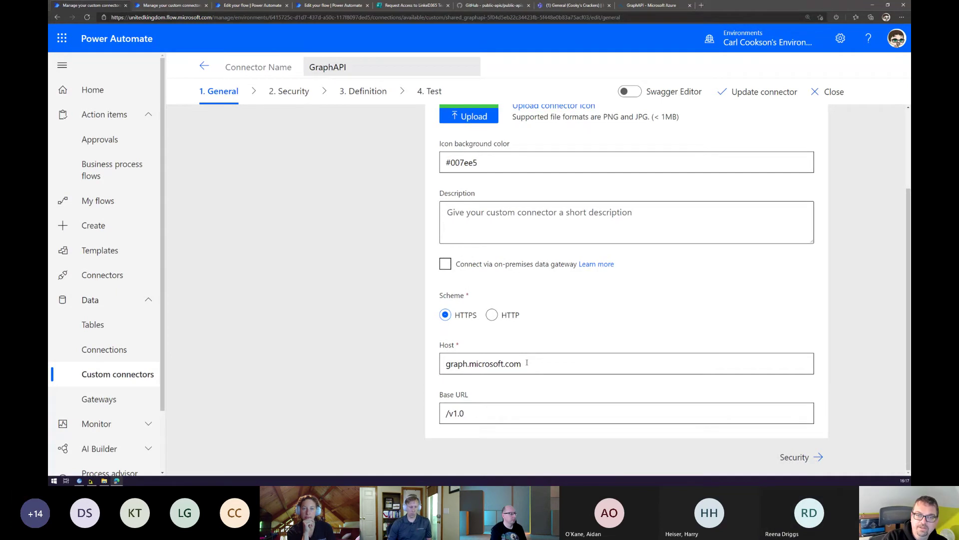
pyautogui.scroll(1, 540, 308)
pyautogui.scroll(2, 541, 308)
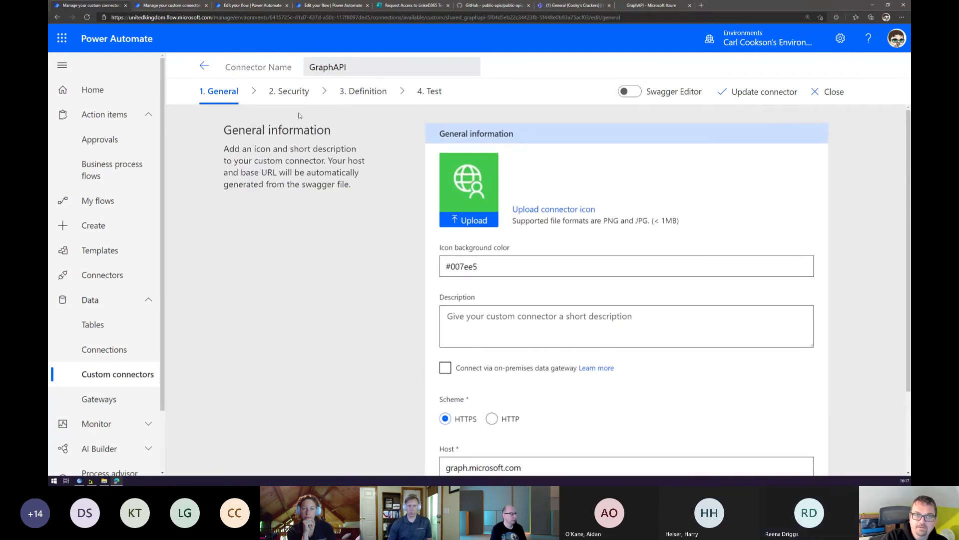
pyautogui.click(291, 91)
pyautogui.scroll(-5, 501, 205)
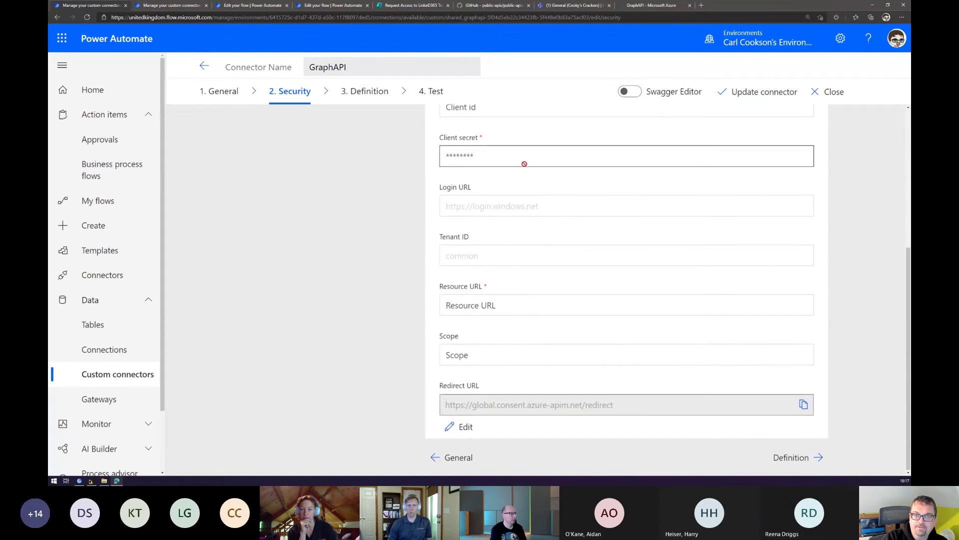
pyautogui.scroll(2, 909, 214)
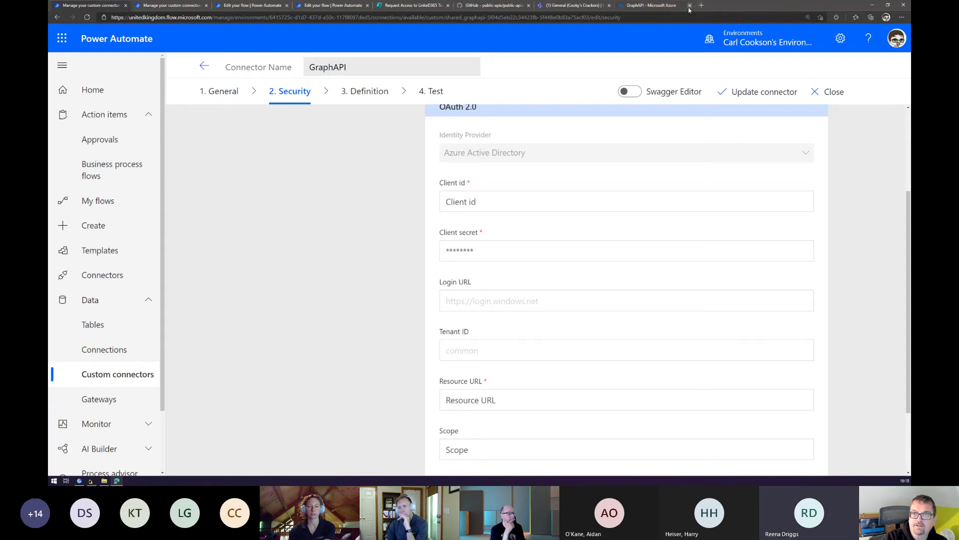
# Zoom in on the GraphAPI app registration in Azure and view its overview, then return to the connector.
pyautogui.click(663, 7)
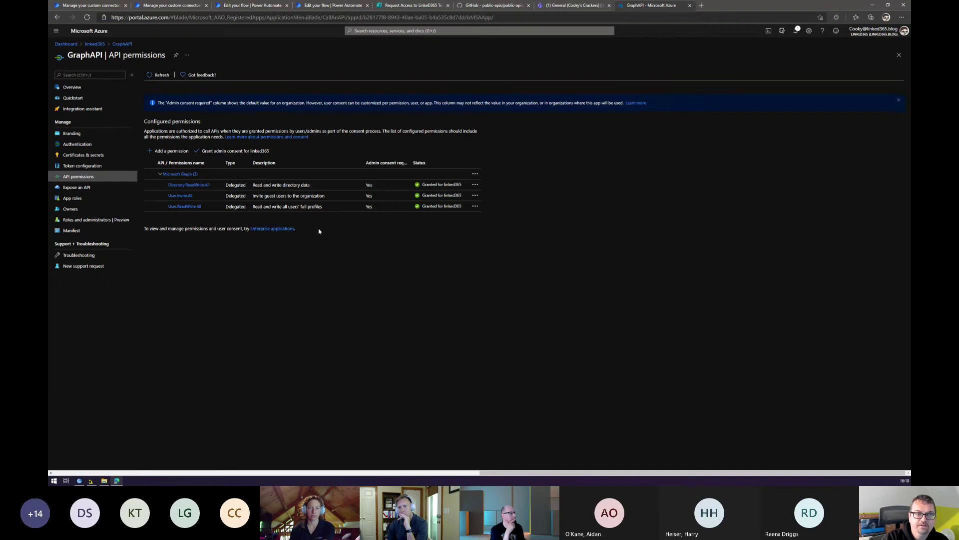
pyautogui.hotkey('ctrl', '+')
pyautogui.hotkey('ctrl', '+')
pyautogui.hotkey('ctrl', '+')
pyautogui.hotkey('ctrl', '+')
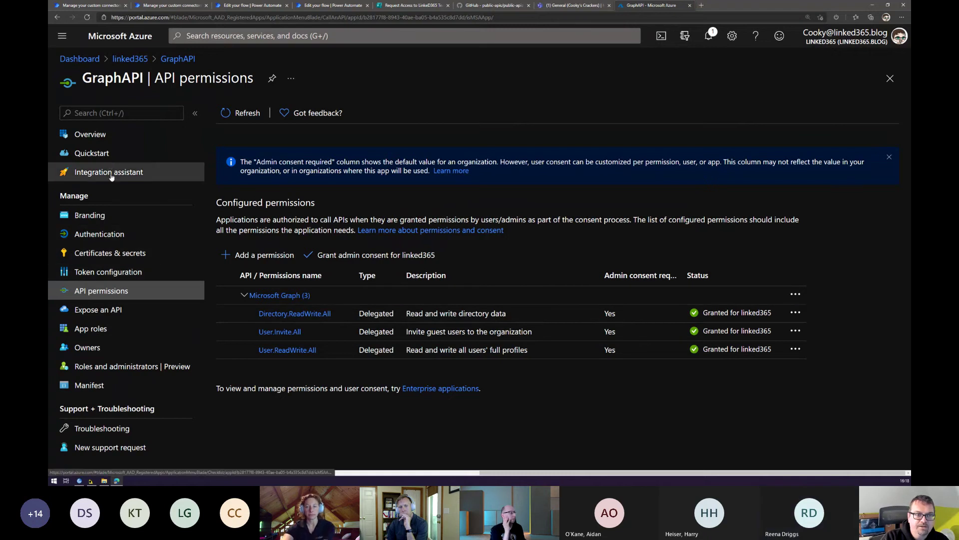
pyautogui.click(99, 139)
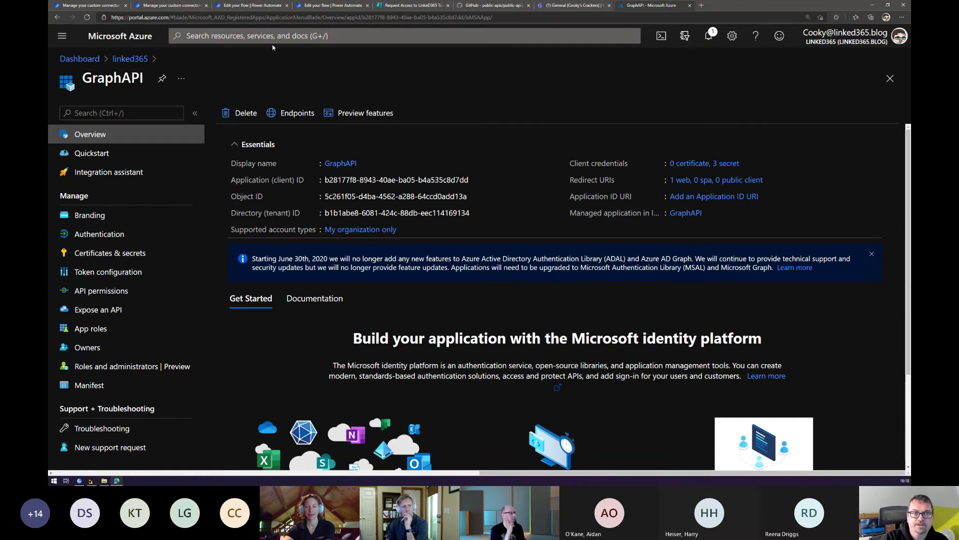
pyautogui.click(99, 5)
# Inspect the connector's GetOwners definition, a GET request for a group's owners by teamId.
pyautogui.scroll(-2, 465, 218)
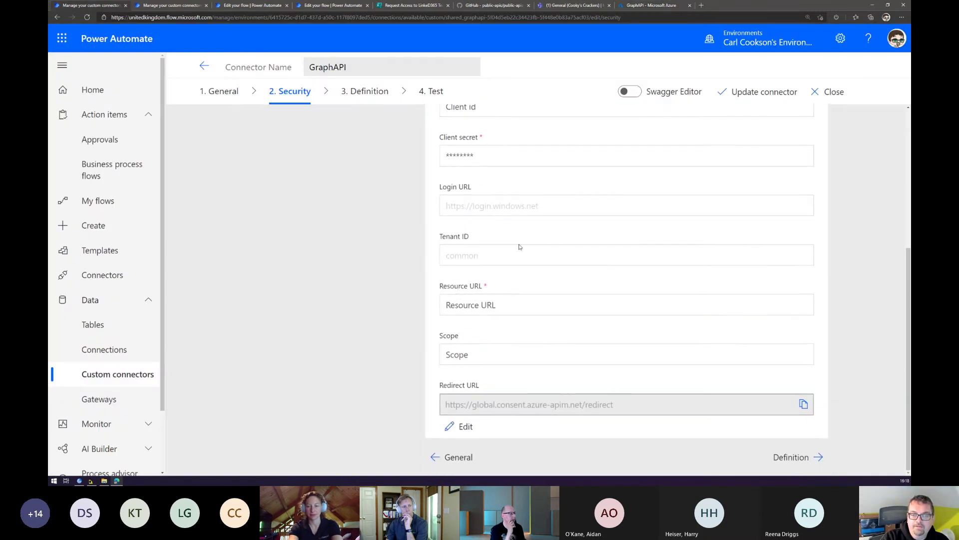
pyautogui.click(368, 97)
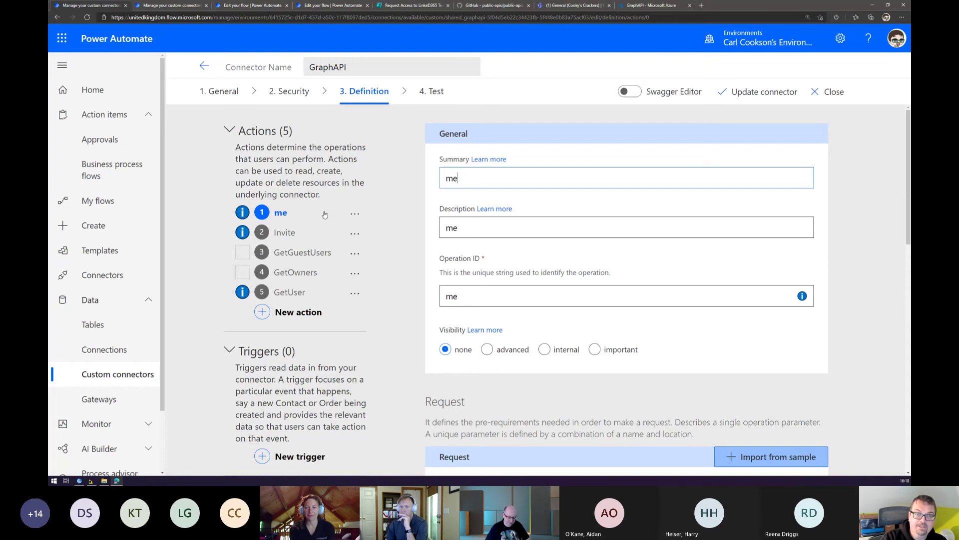
pyautogui.click(306, 274)
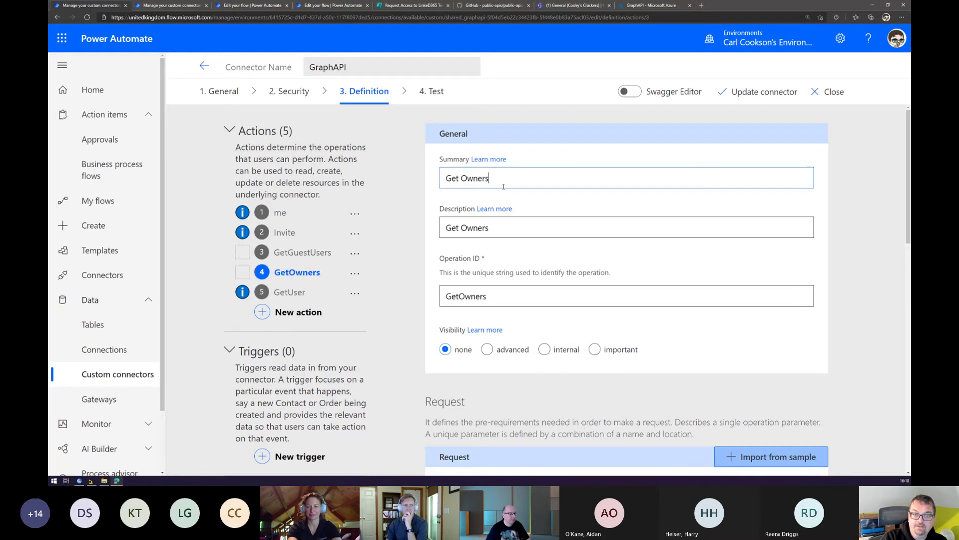
pyautogui.scroll(-5, 504, 187)
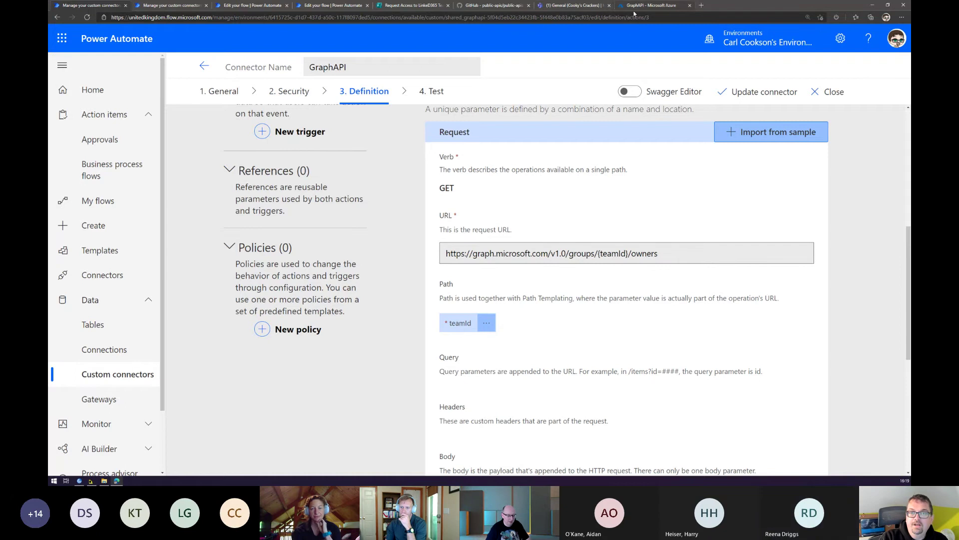
pyautogui.click(330, 6)
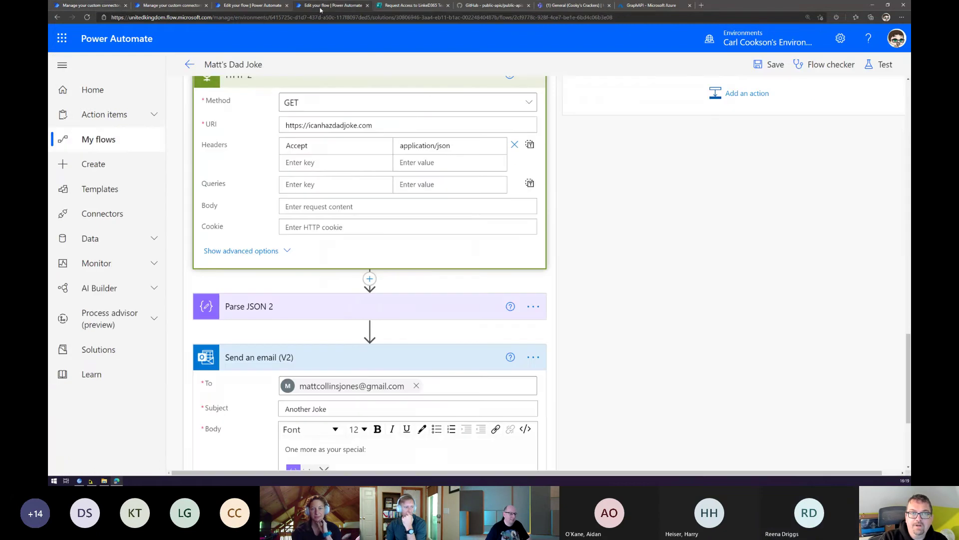
# Back in the Approve Guest flow, expand the Select step's From/Map fields and the approval step's settings.
pyautogui.click(268, 9)
pyautogui.scroll(-4, 500, 225)
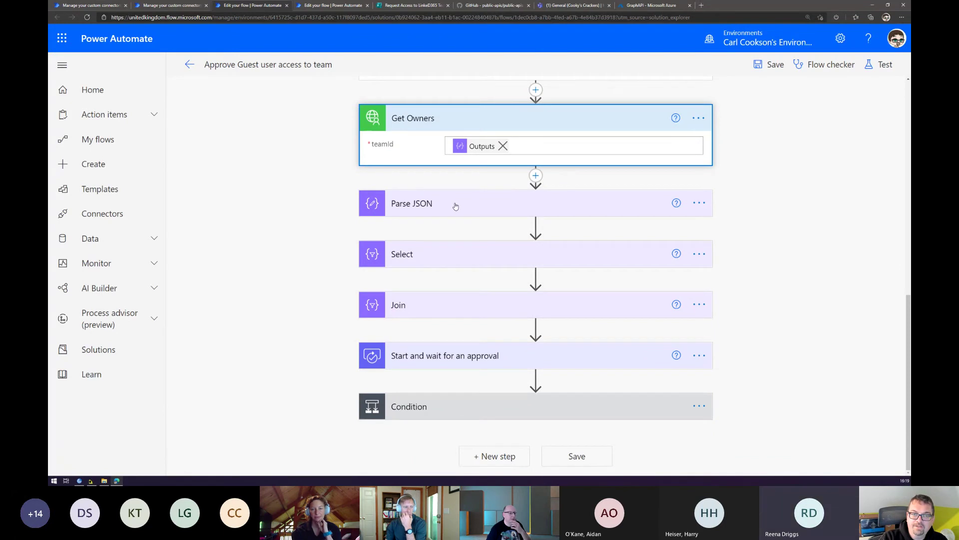
pyautogui.moveTo(458, 226)
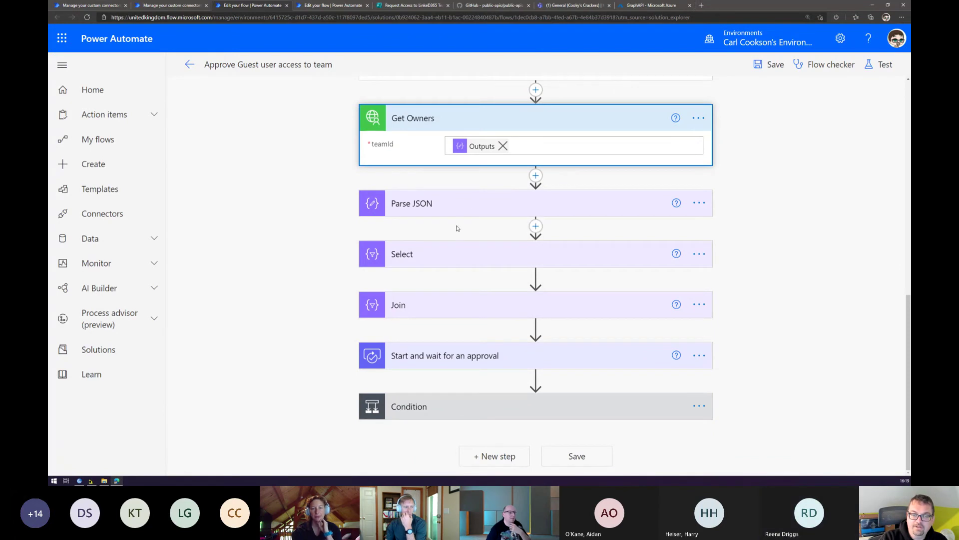
pyautogui.click(445, 253)
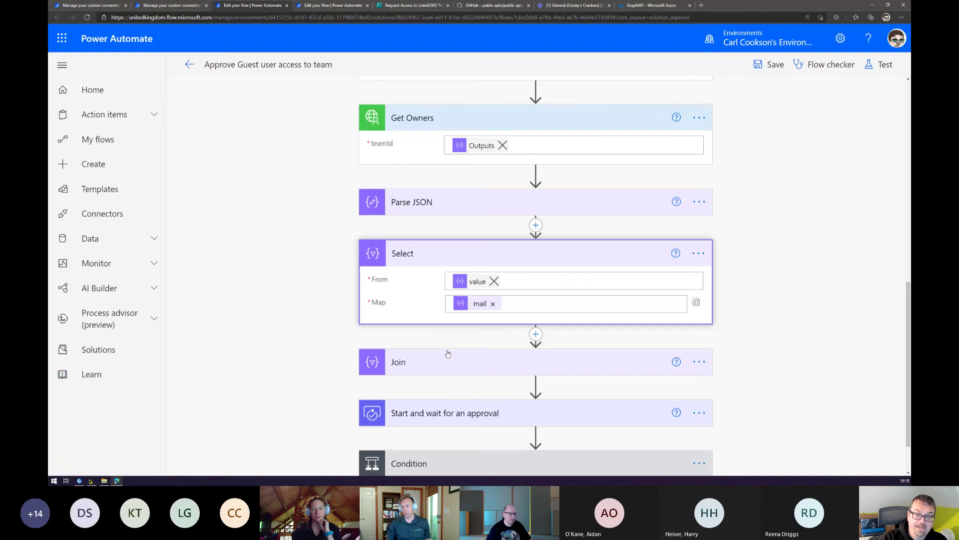
pyautogui.click(475, 414)
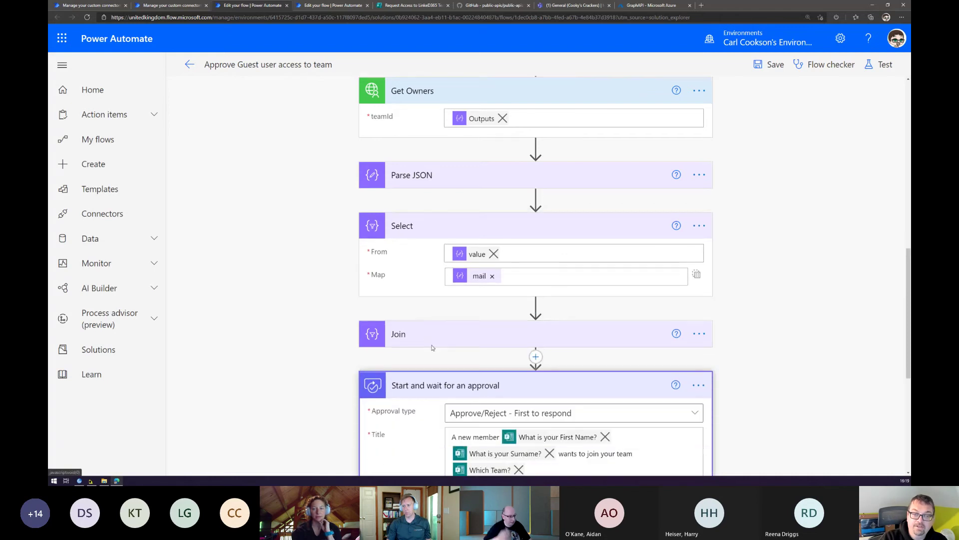
pyautogui.scroll(-5, 481, 146)
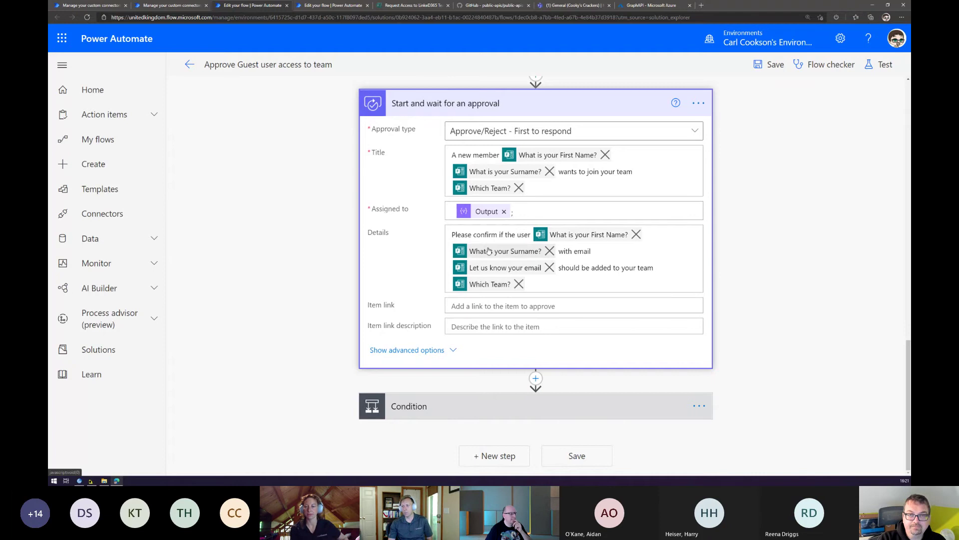
# Expand the Condition, GetUser mail filter and Condition 2 length check to review them.
pyautogui.click(439, 409)
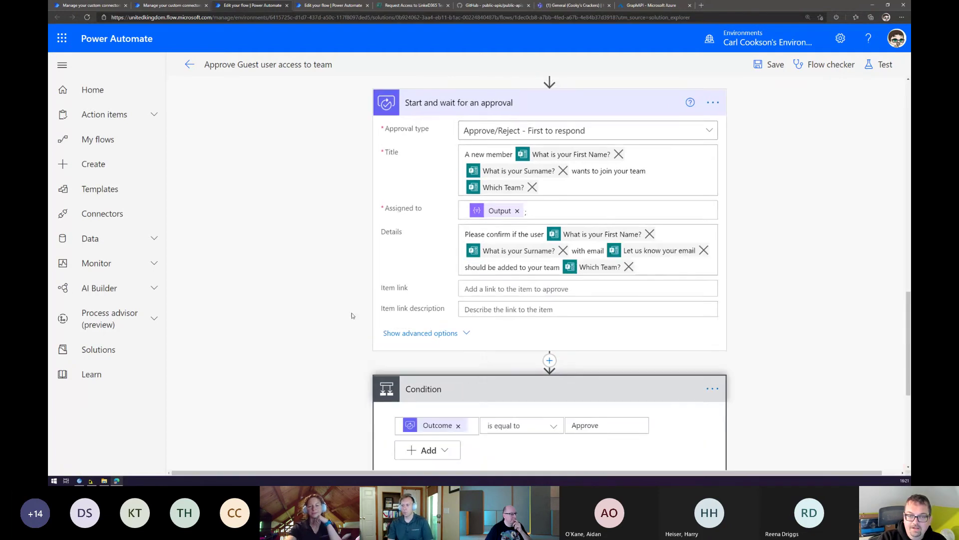
pyautogui.scroll(-5, 353, 315)
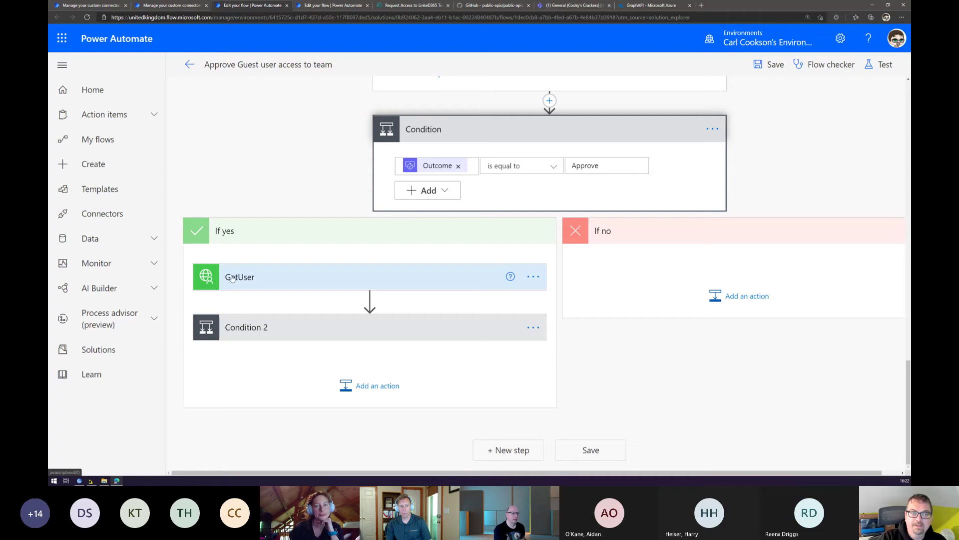
pyautogui.click(225, 277)
pyautogui.scroll(-1, 300, 267)
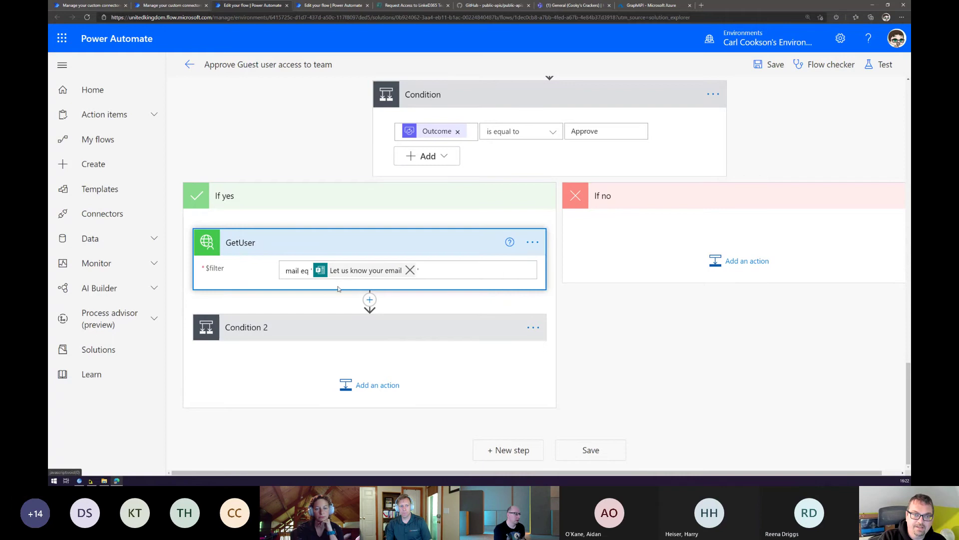
pyautogui.click(337, 322)
pyautogui.scroll(-5, 338, 320)
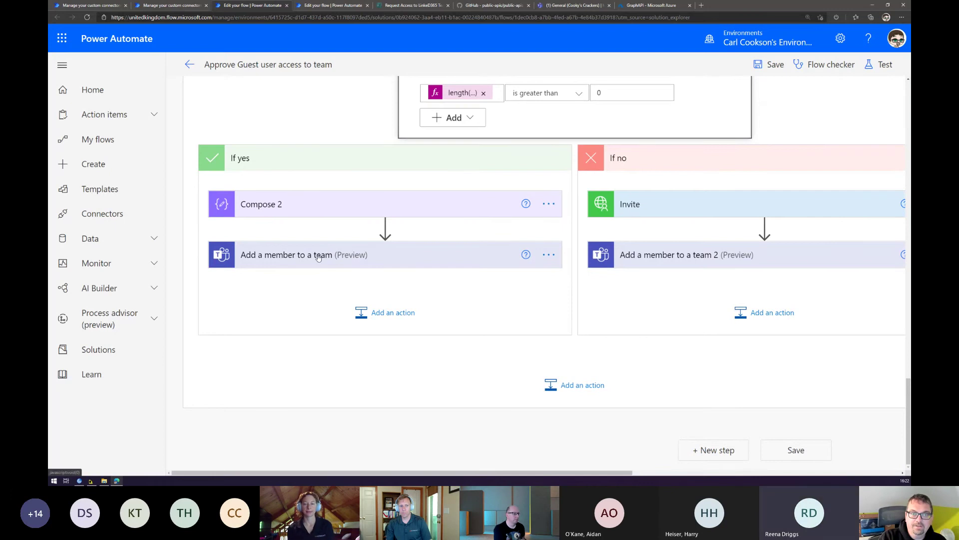
# Expand the Invite and second add-member-to-team steps, then leave the editor via the back arrow.
pyautogui.click(652, 215)
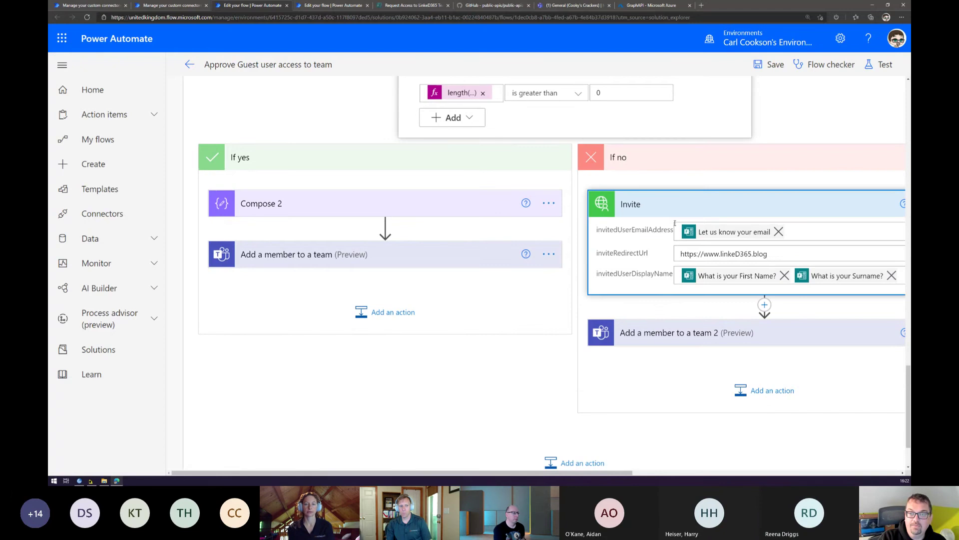
pyautogui.click(650, 334)
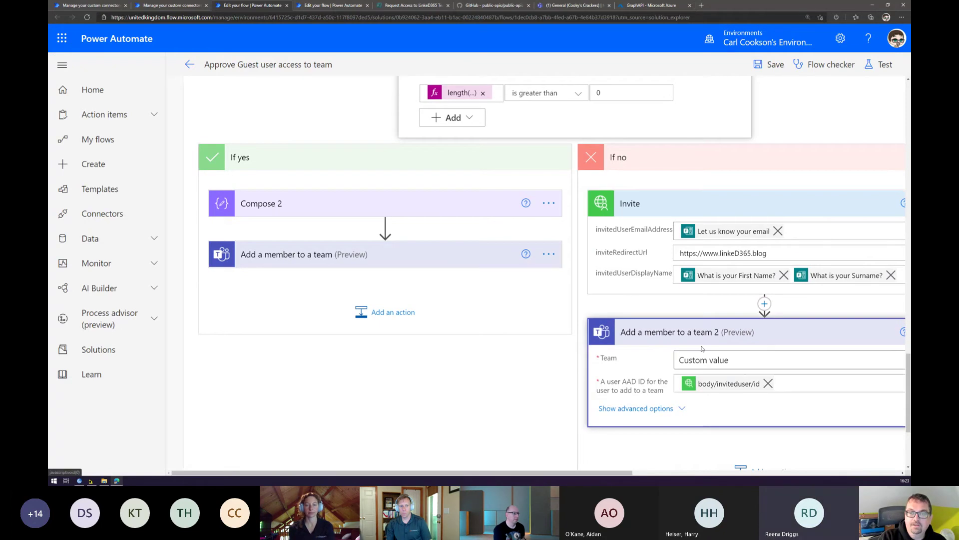
pyautogui.scroll(10, 549, 350)
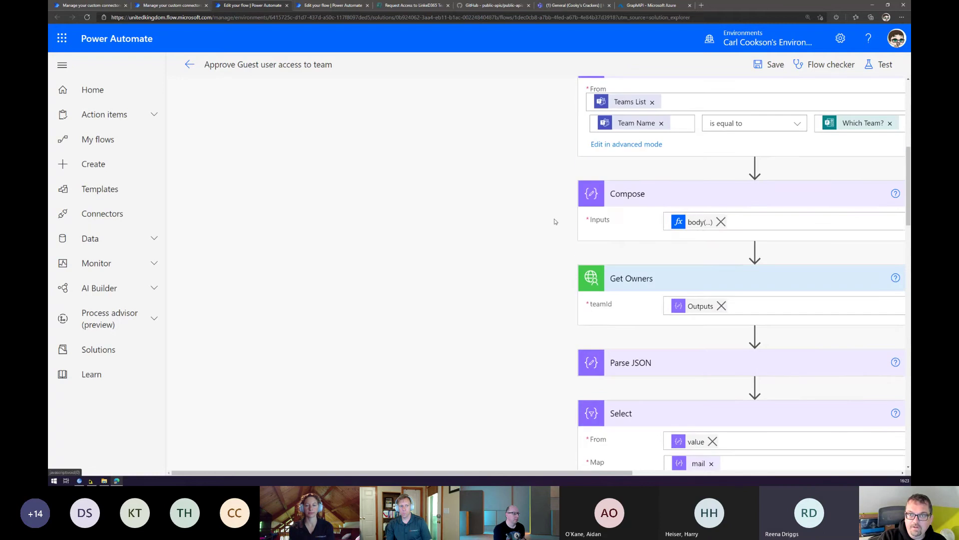
pyautogui.scroll(5, 543, 118)
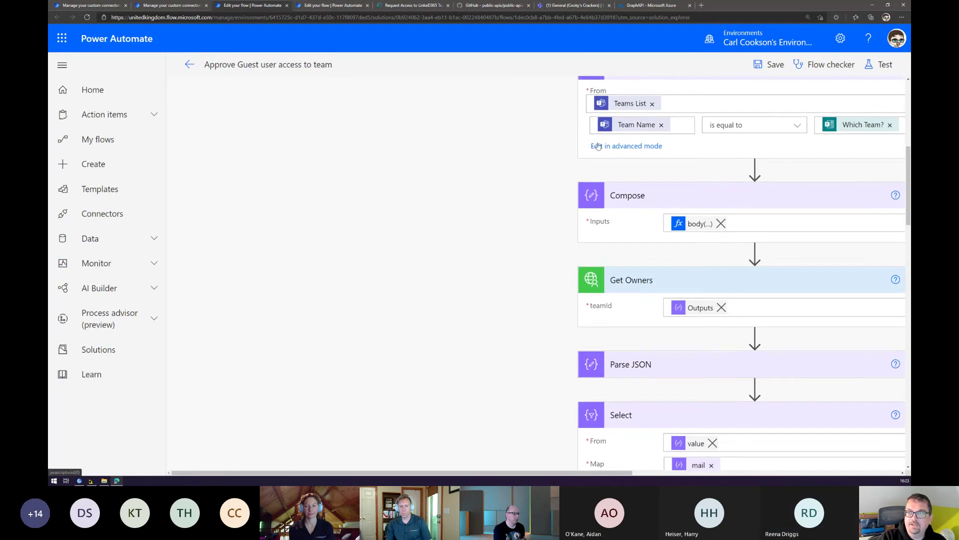
pyautogui.click(188, 65)
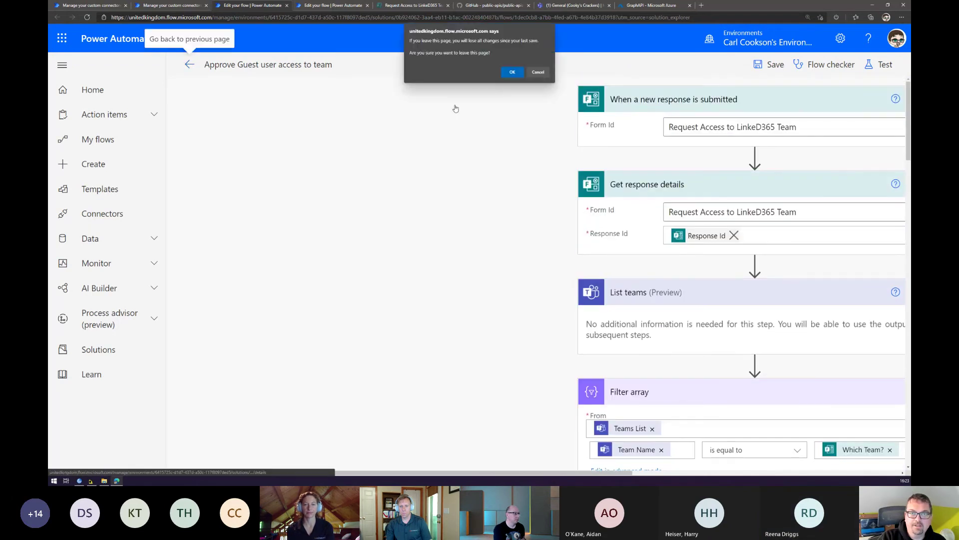
# Leave without saving, open the still-running run, and inspect the trigger, response details and teams list.
pyautogui.click(512, 72)
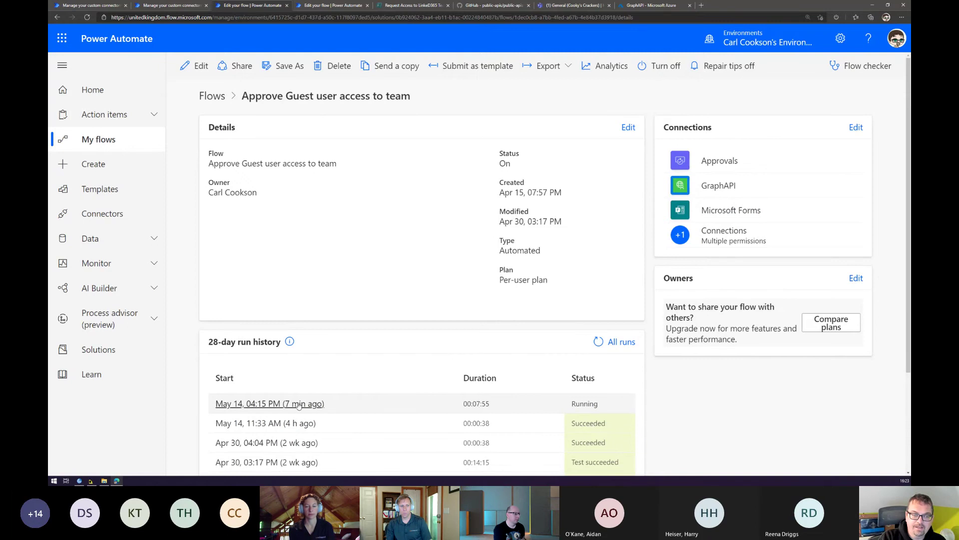
pyautogui.click(278, 405)
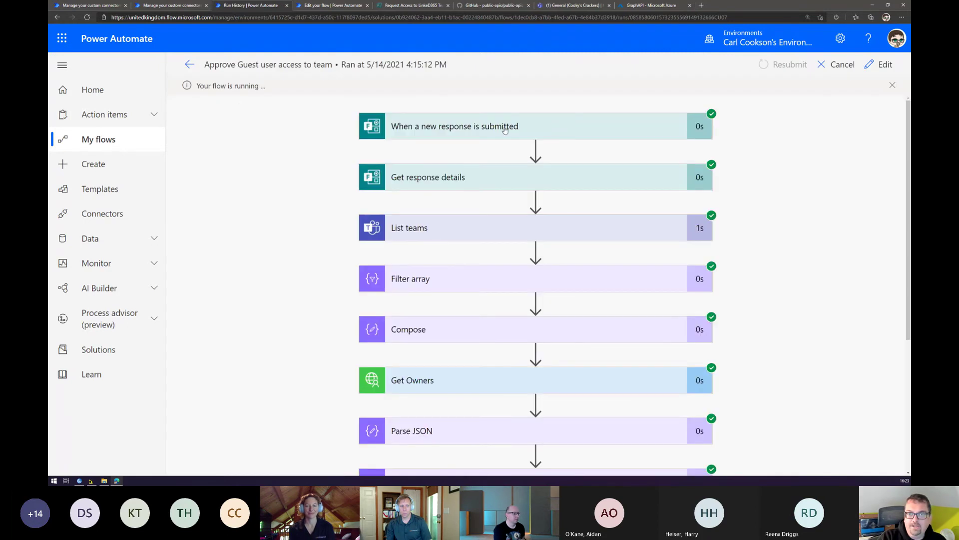
pyautogui.click(503, 130)
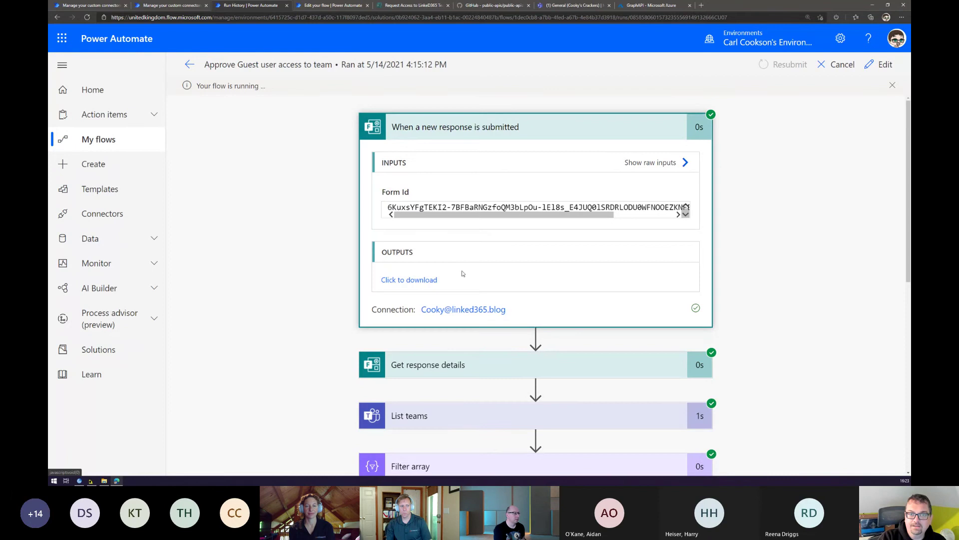
pyautogui.click(449, 359)
pyautogui.scroll(-7, 452, 335)
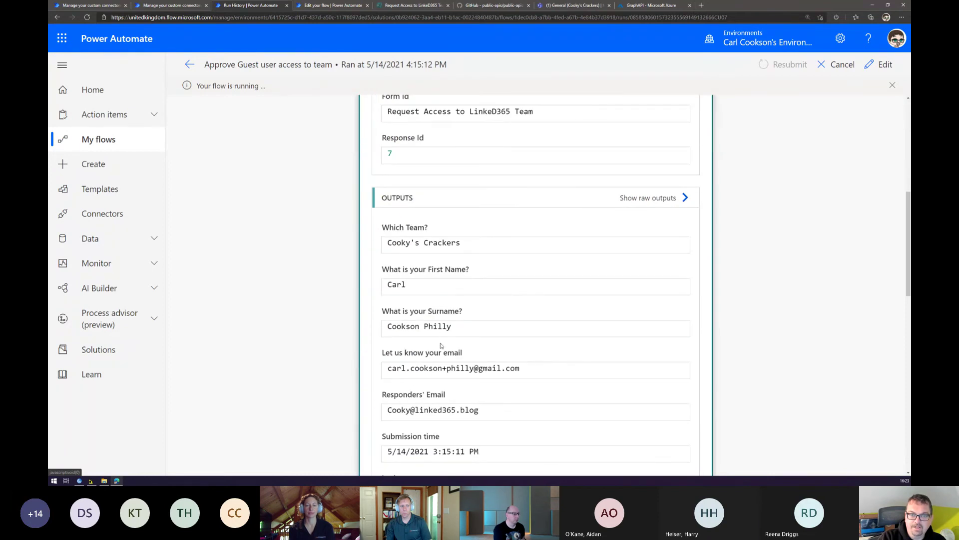
pyautogui.scroll(-7, 495, 376)
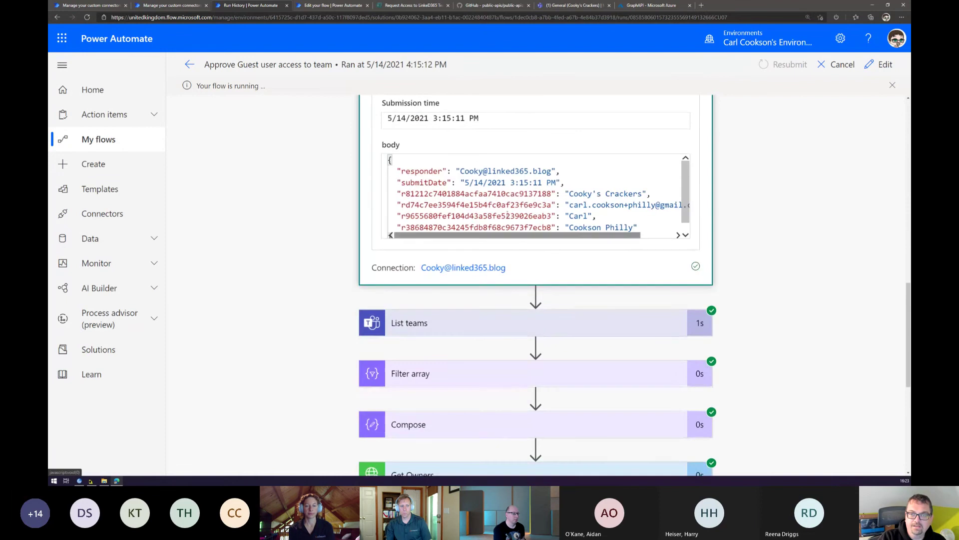
pyautogui.click(464, 332)
# Review the team owners returned by Get Owners and the approval step still waiting.
pyautogui.scroll(-7, 315, 207)
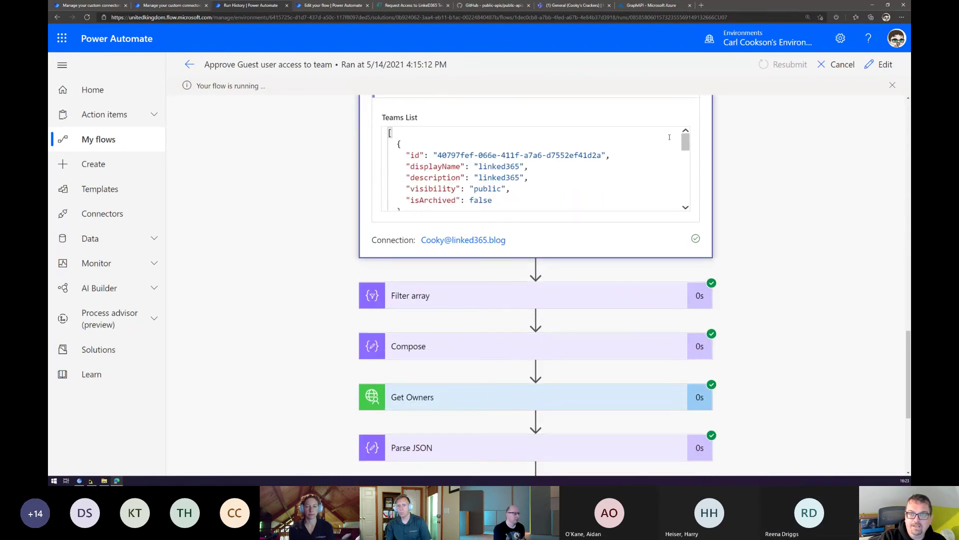
pyautogui.moveTo(685, 141); pyautogui.dragTo(695, 142)
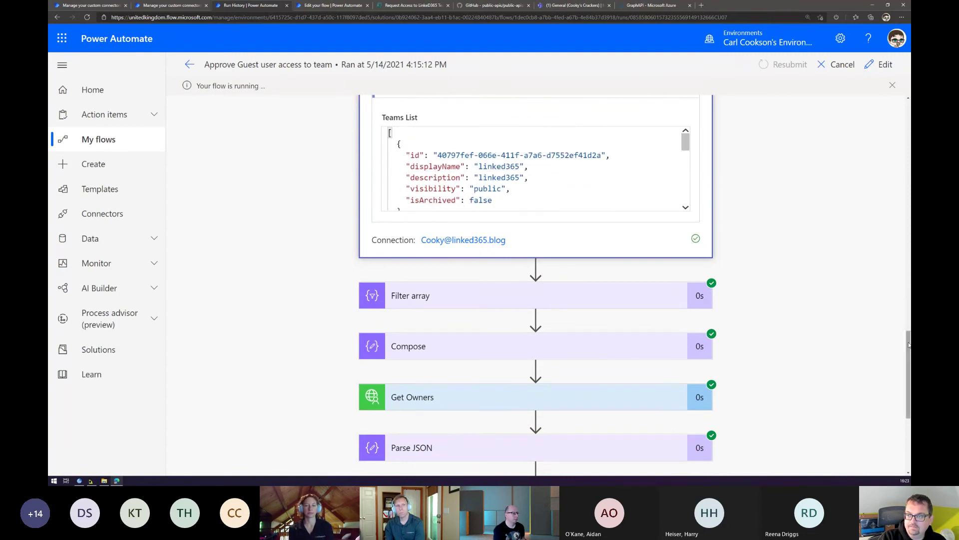
pyautogui.scroll(1, 908, 345)
pyautogui.scroll(-5, 483, 354)
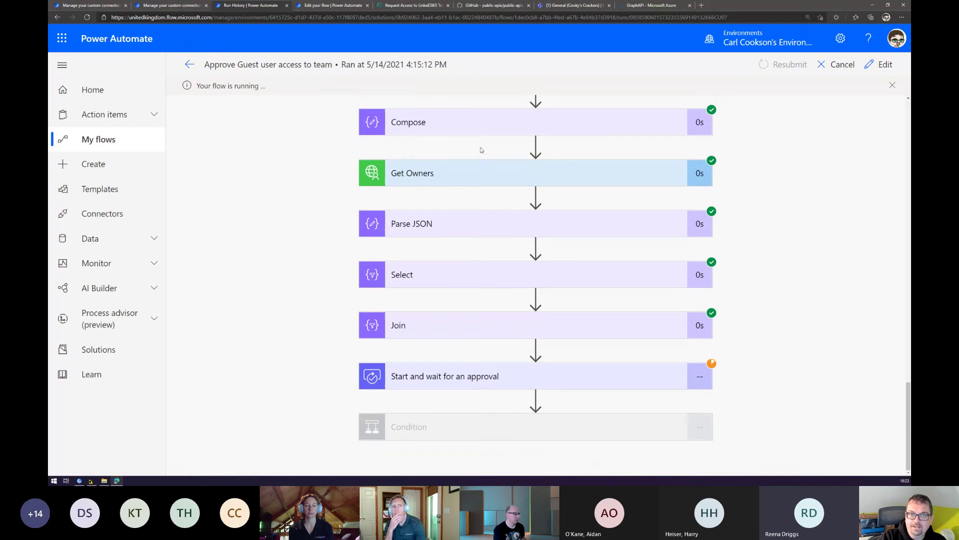
pyautogui.click(440, 184)
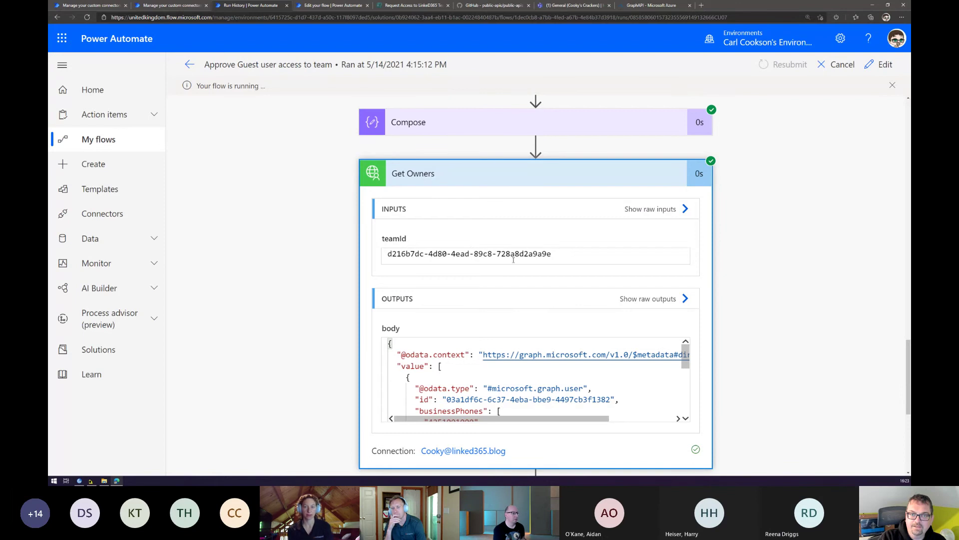
pyautogui.scroll(-5, 514, 259)
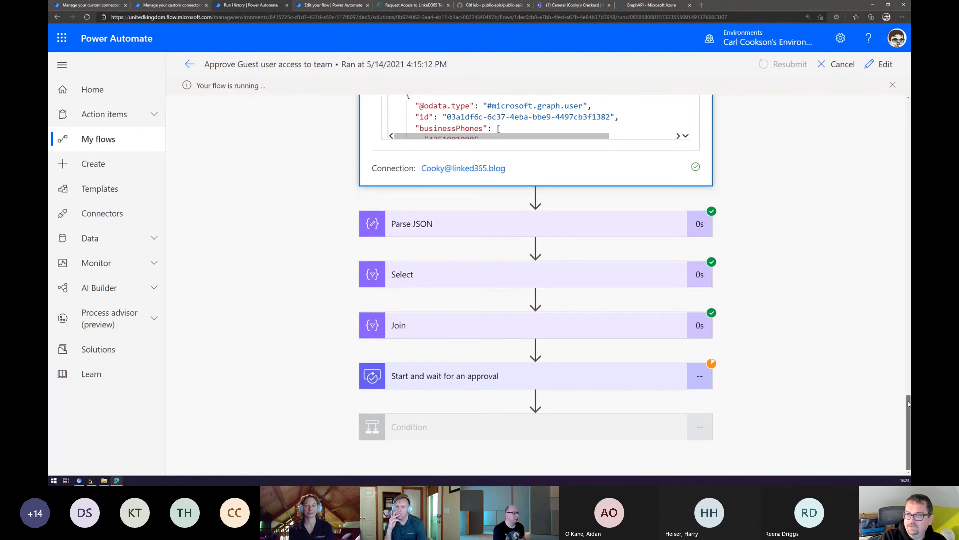
pyautogui.moveTo(907, 403); pyautogui.dragTo(908, 373)
pyautogui.moveTo(685, 225); pyautogui.dragTo(696, 274)
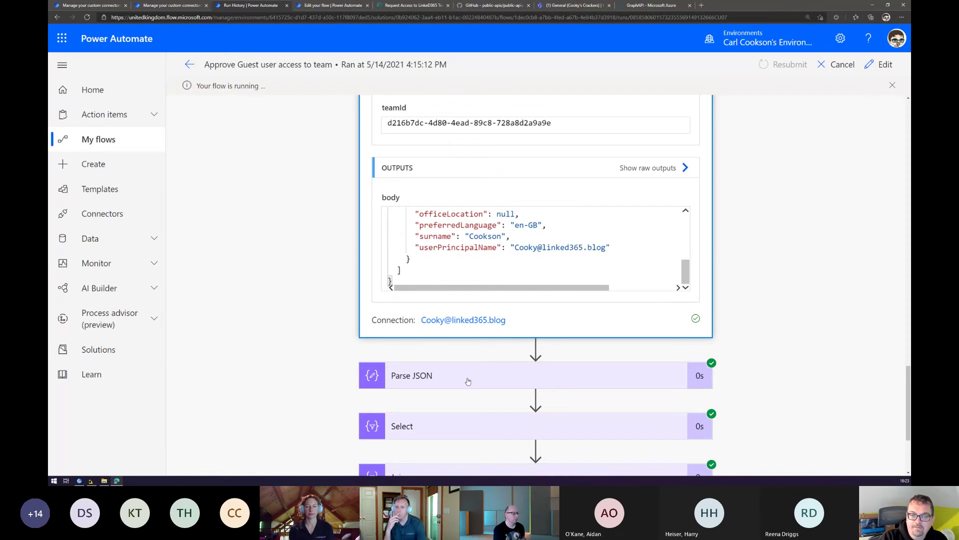
pyautogui.scroll(-3, 468, 381)
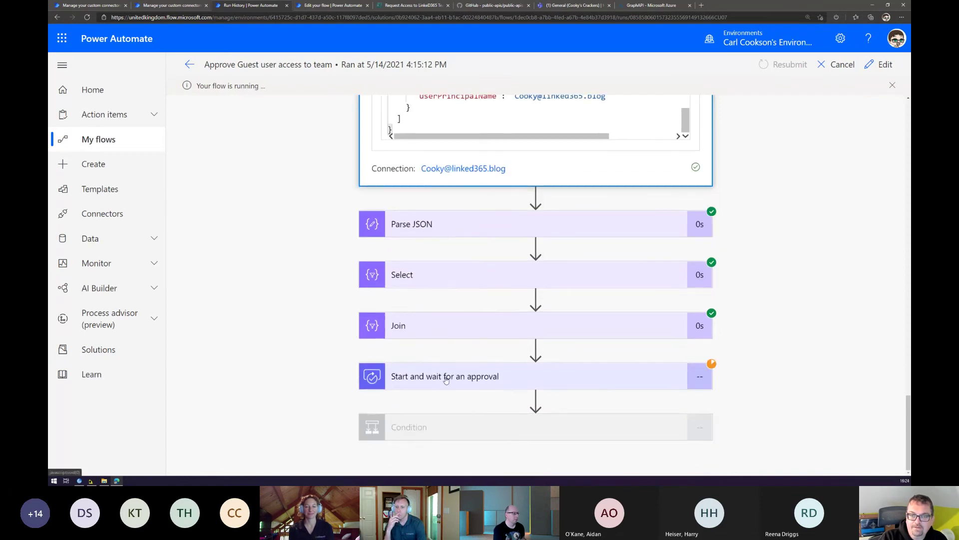
pyautogui.click(447, 370)
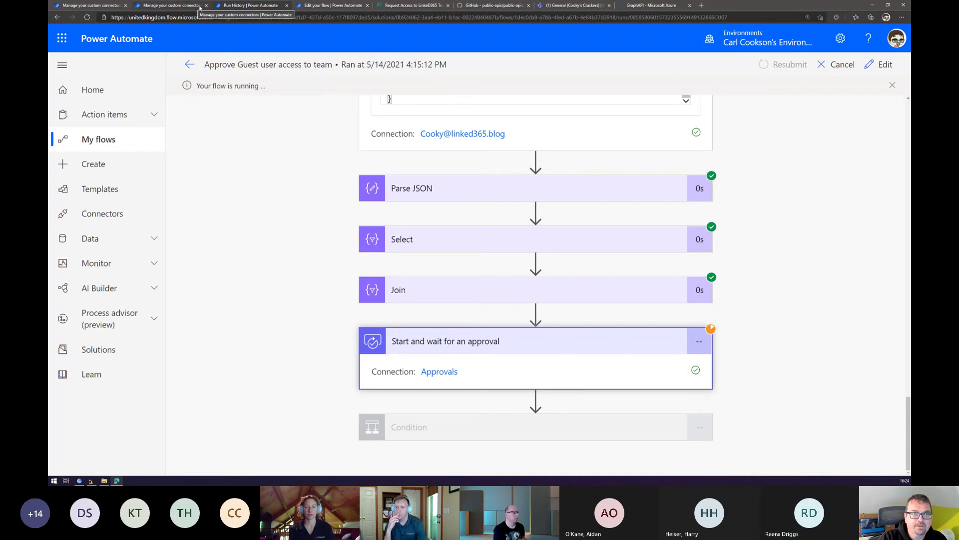
# From Approvals, select the new member's Cooky's Crackers join request, choose Approve and confirm.
pyautogui.click(173, 6)
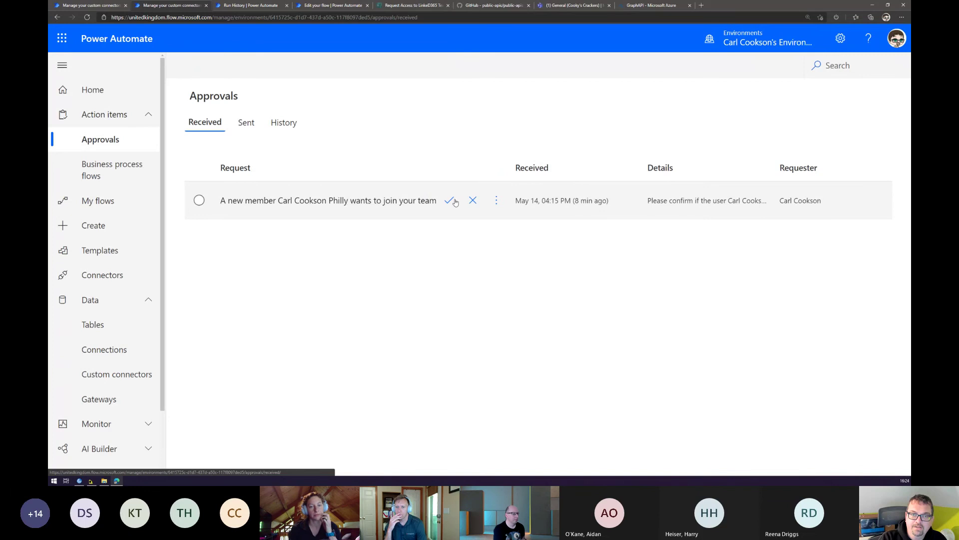
pyautogui.click(410, 201)
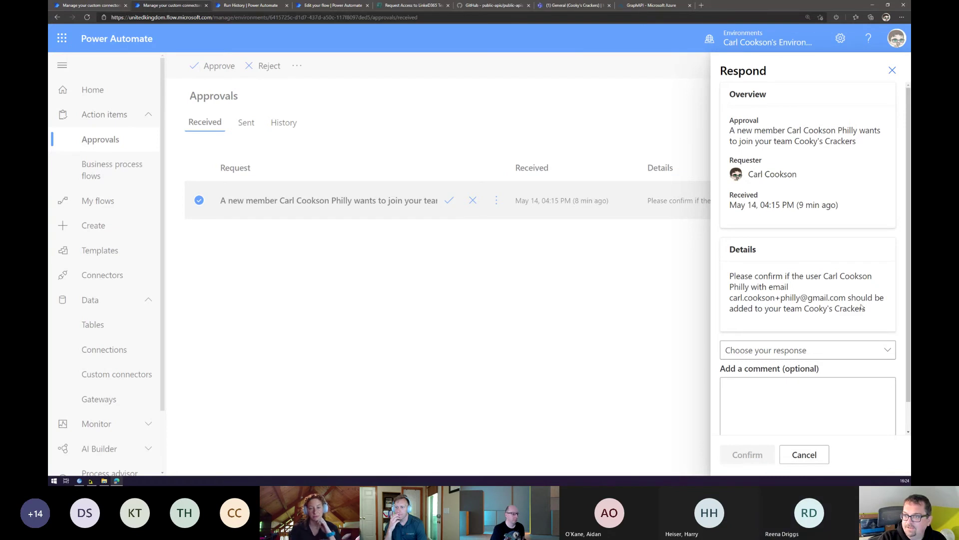
pyautogui.click(794, 349)
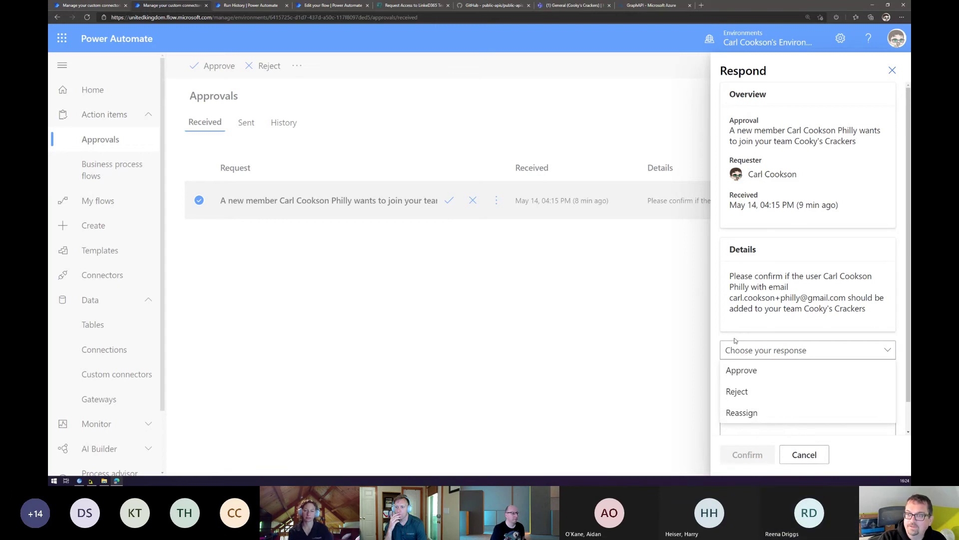
pyautogui.click(744, 370)
pyautogui.scroll(-1, 760, 420)
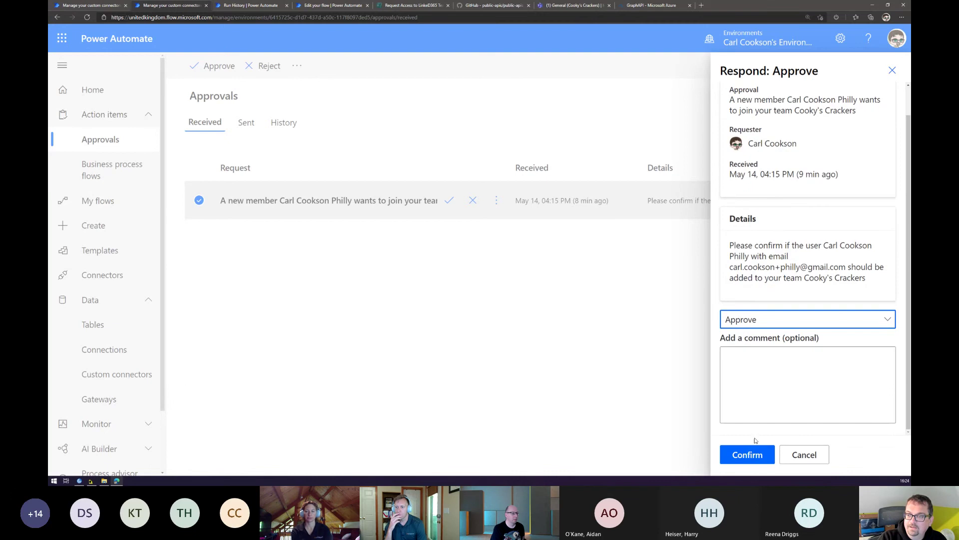
pyautogui.click(751, 455)
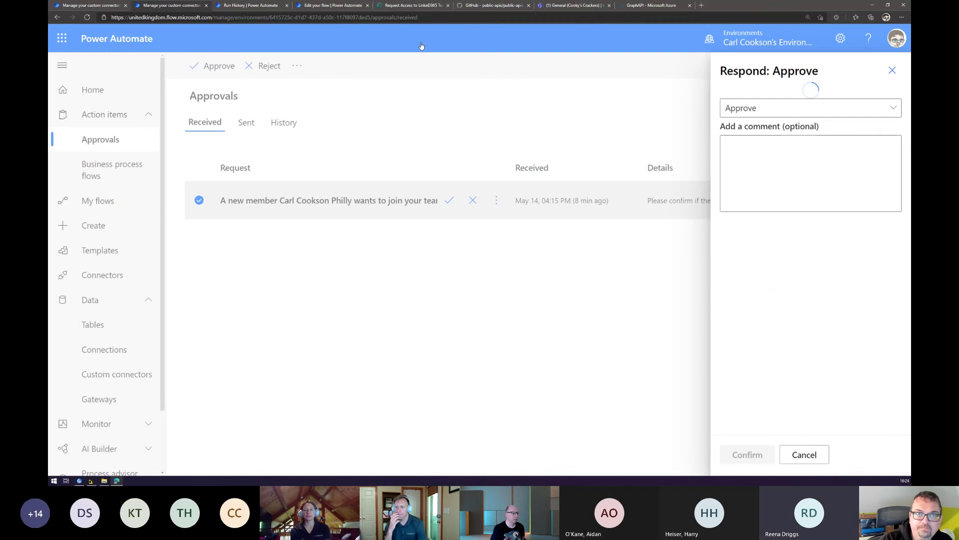
# Return to the flow run, collapse the approval outputs and expand the Condition step.
pyautogui.click(320, 7)
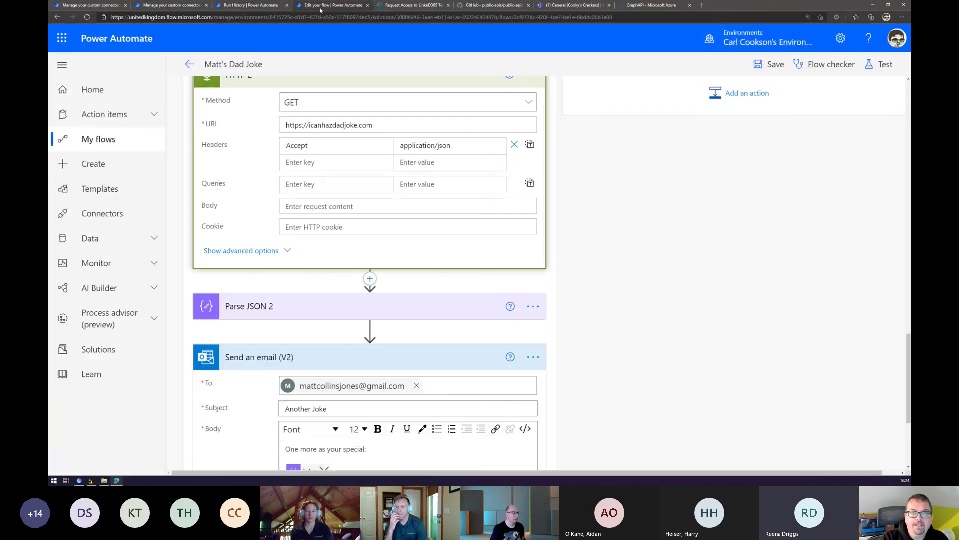
pyautogui.click(279, 6)
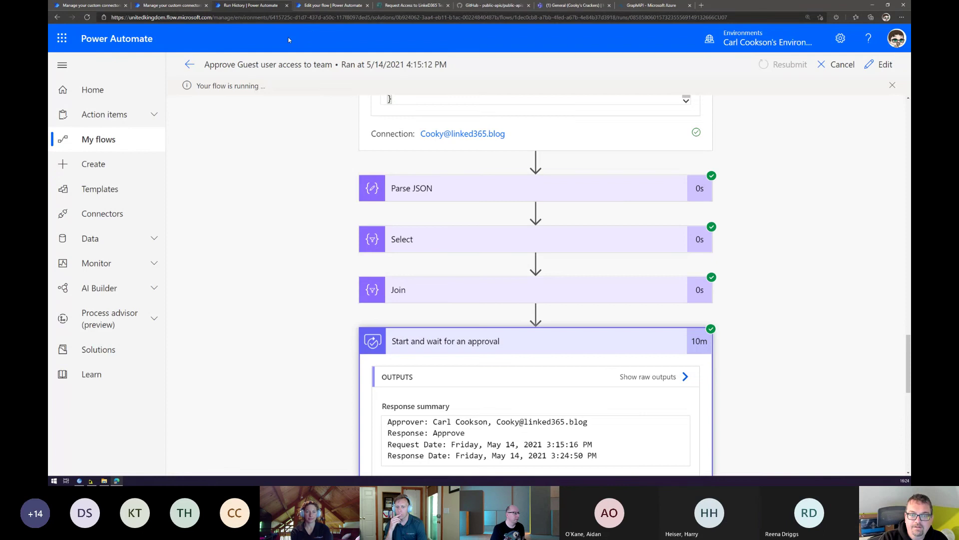
pyautogui.scroll(-8, 341, 183)
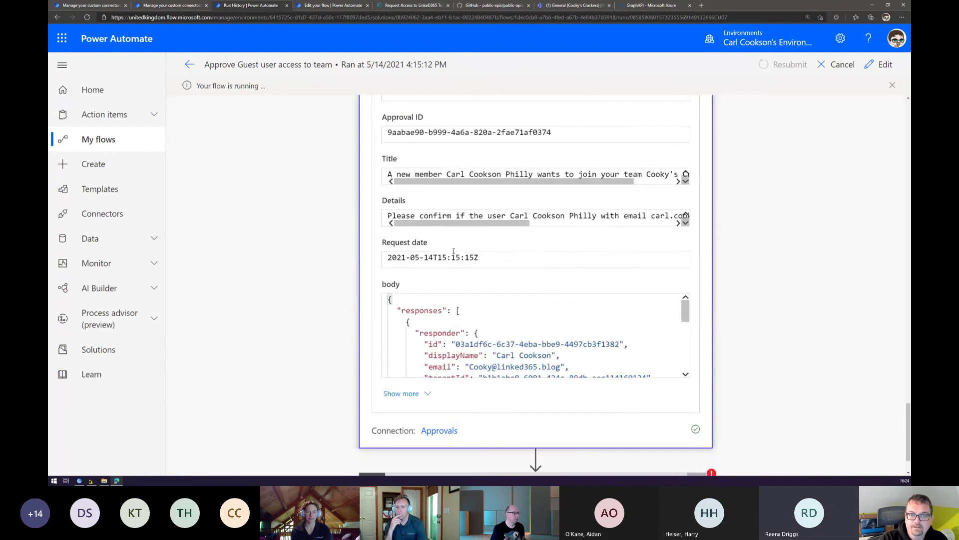
pyautogui.scroll(-5, 473, 341)
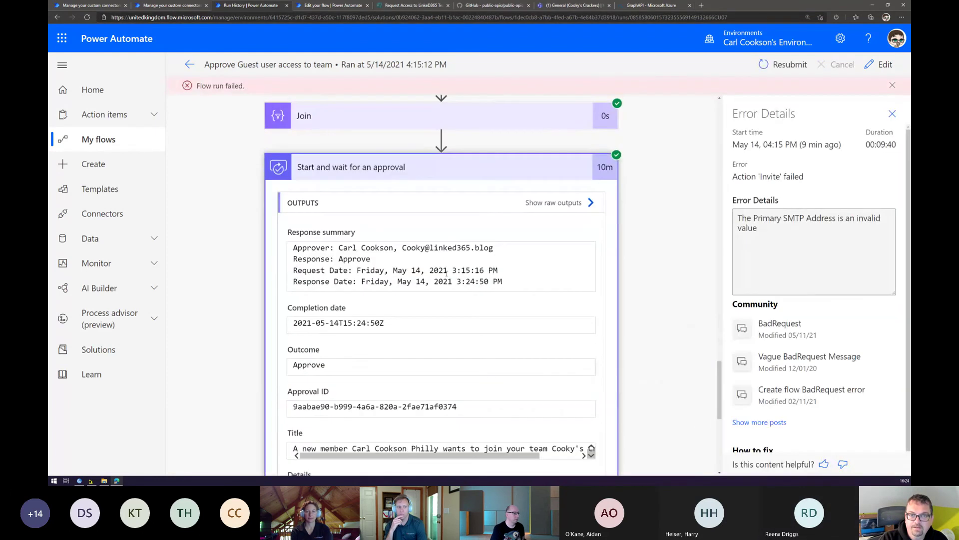
pyautogui.click(402, 173)
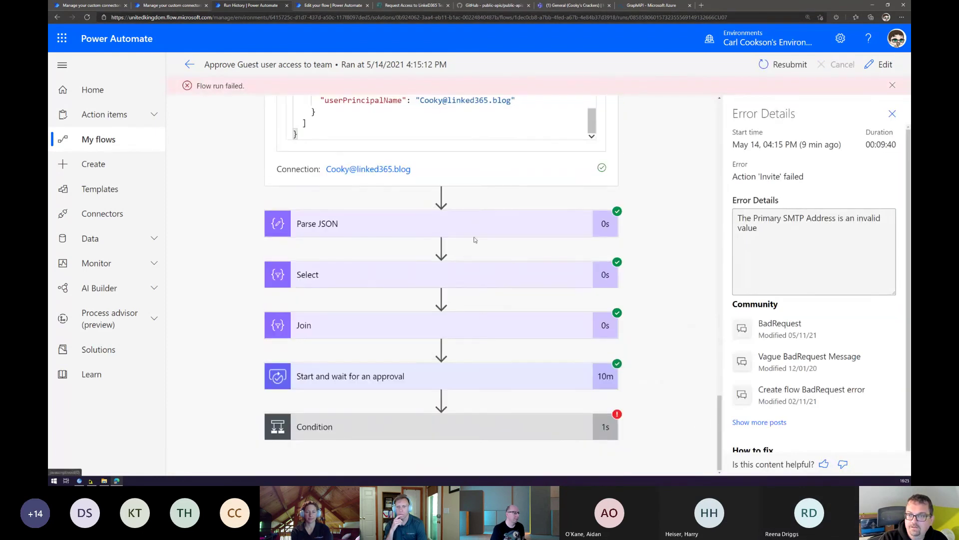
pyautogui.click(377, 433)
pyautogui.scroll(-5, 347, 415)
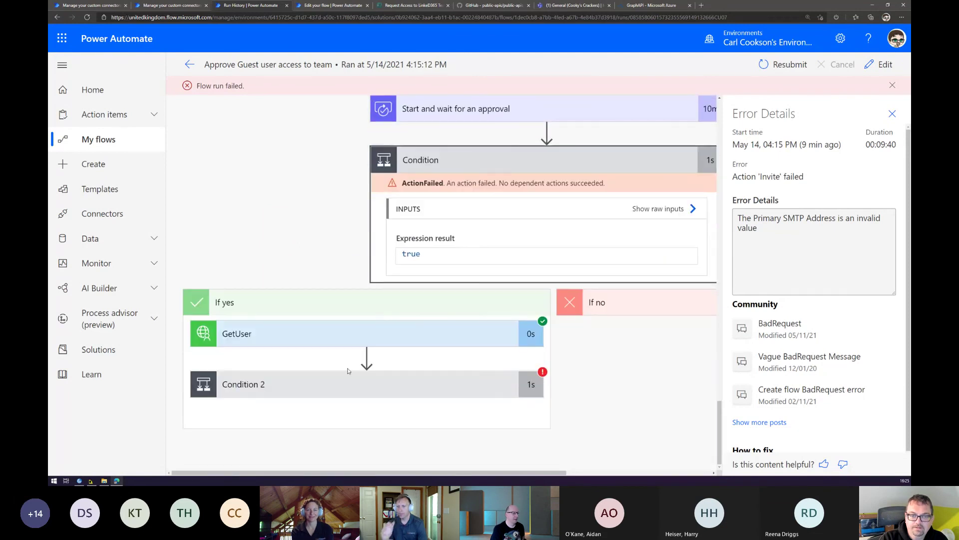
# Inspect GetUser's e-mail filter and Condition 2's false result leading to the failed Invite step.
pyautogui.click(358, 334)
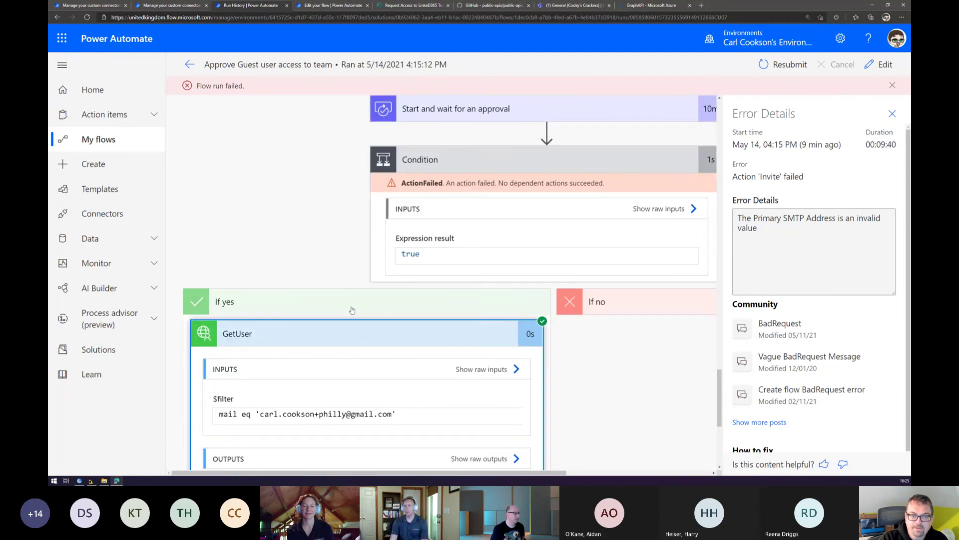
pyautogui.scroll(-5, 352, 310)
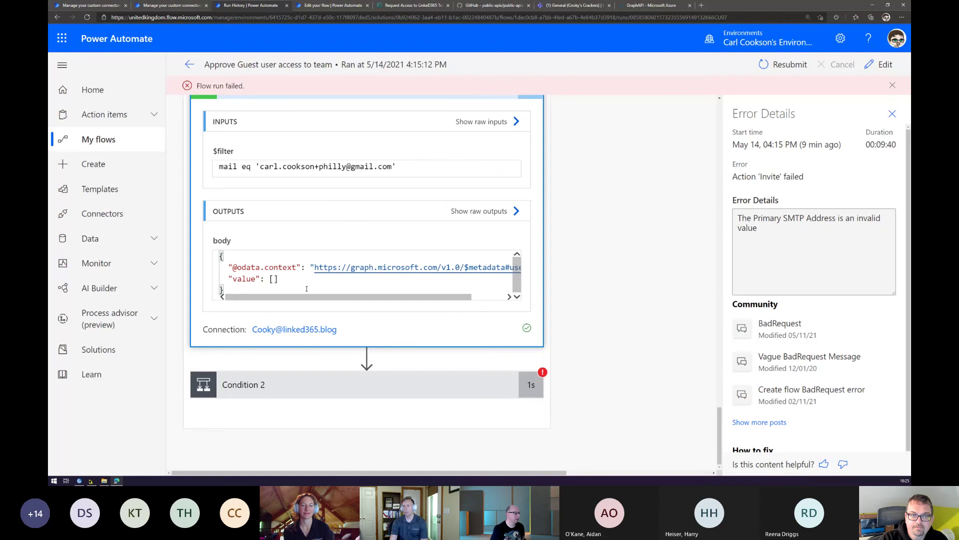
pyautogui.hscroll(1, 307, 289)
pyautogui.hscroll(-1, 307, 289)
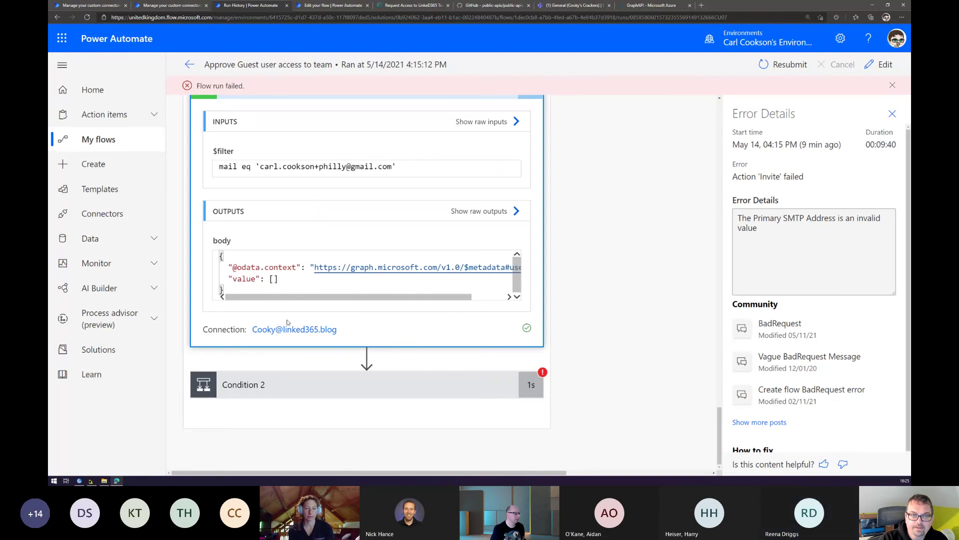
pyautogui.click(281, 385)
pyautogui.scroll(-5, 320, 360)
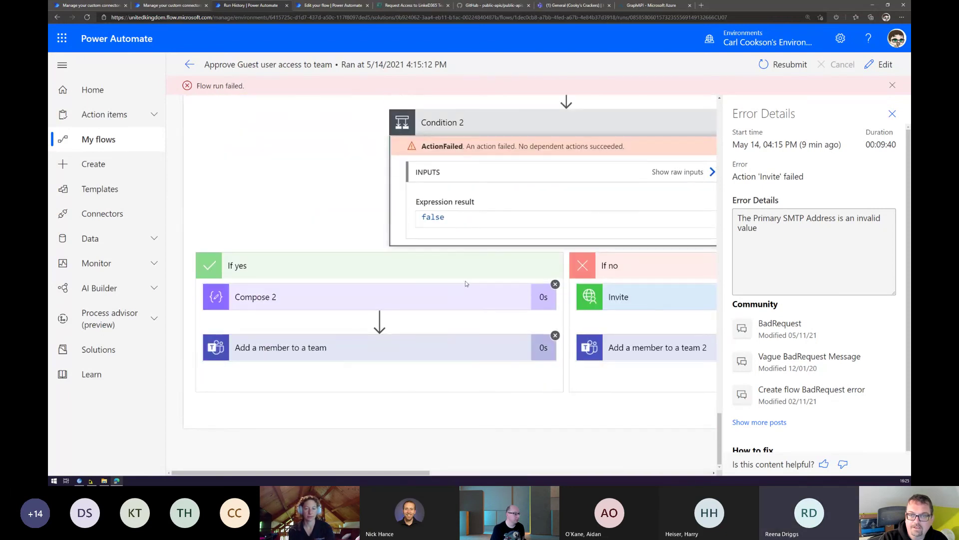
pyautogui.moveTo(416, 476); pyautogui.dragTo(535, 476)
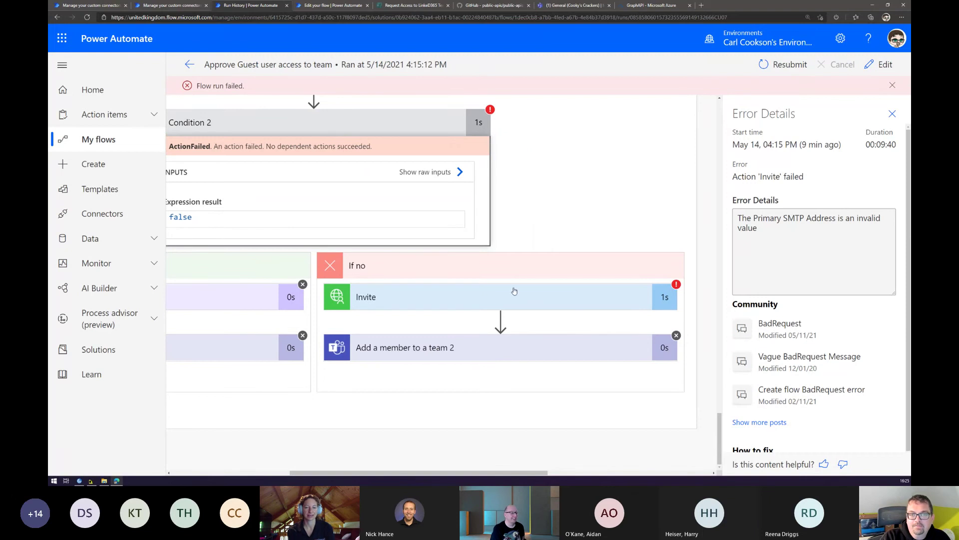
pyautogui.scroll(5, 523, 187)
pyautogui.scroll(3, 524, 186)
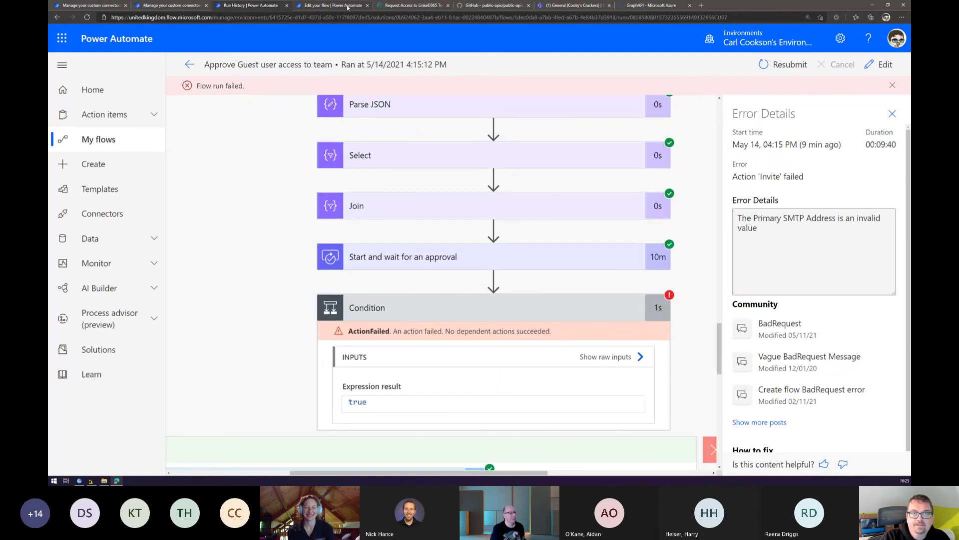
# Start a new form response, entering the requester's first name, surname and e-mail address.
pyautogui.click(423, 6)
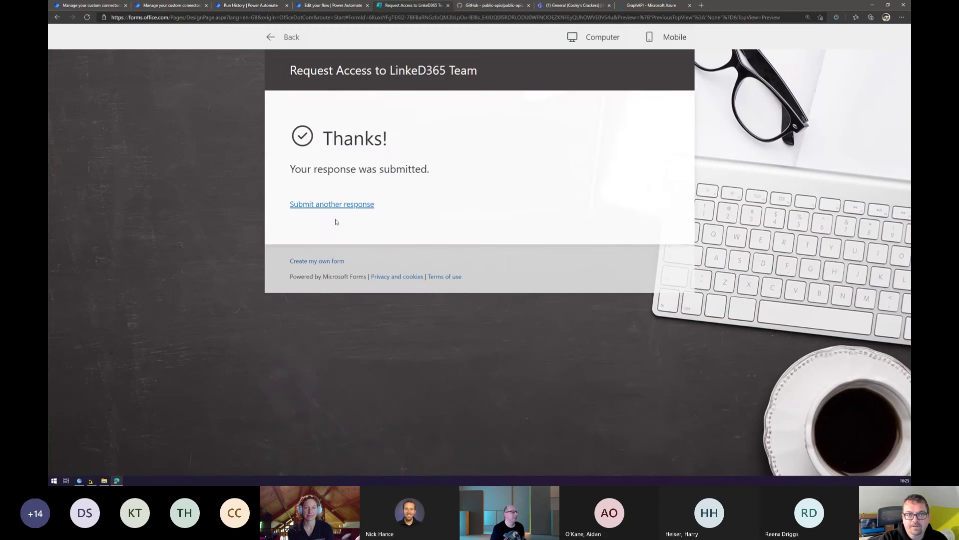
pyautogui.click(339, 205)
pyautogui.click(375, 228)
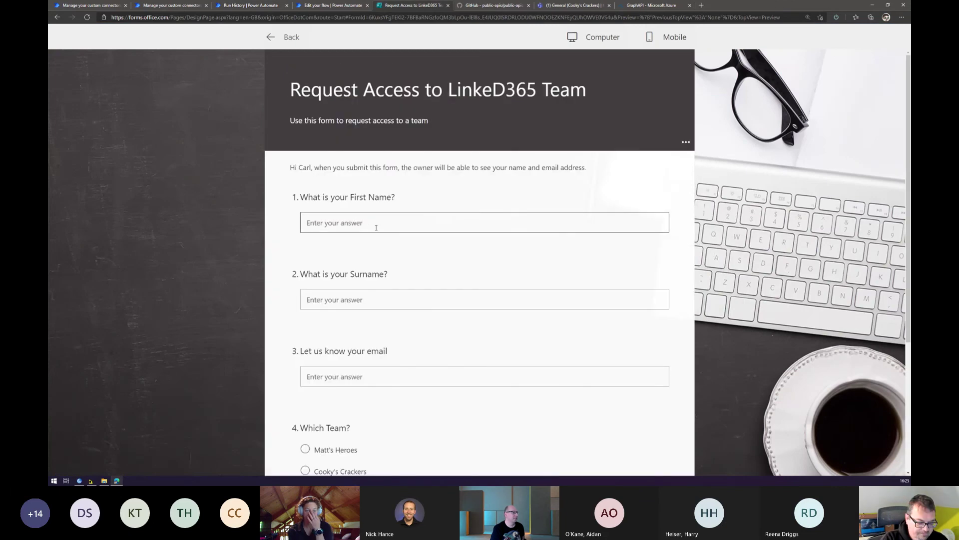
pyautogui.write('carl')
pyautogui.press('Tab')
pyautogui.write('tes')
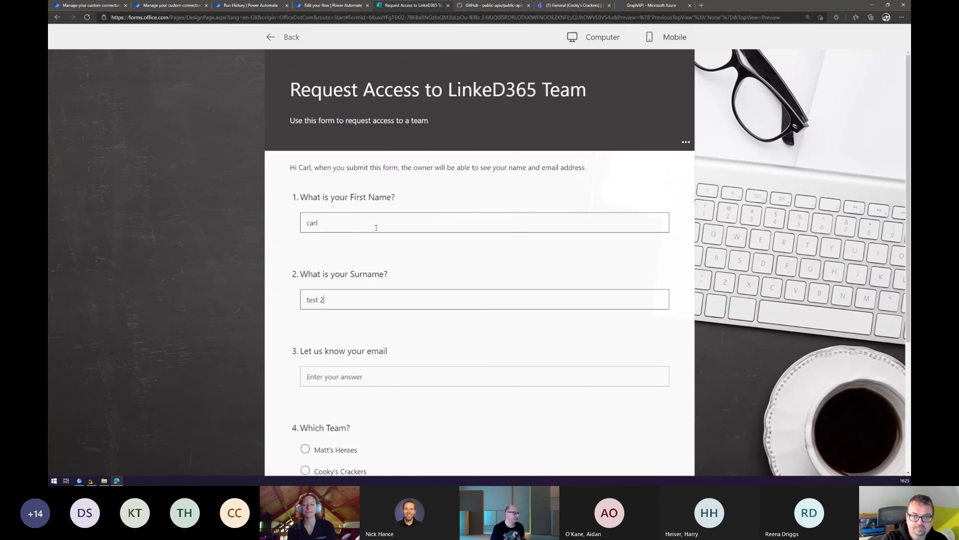
pyautogui.press('Tab')
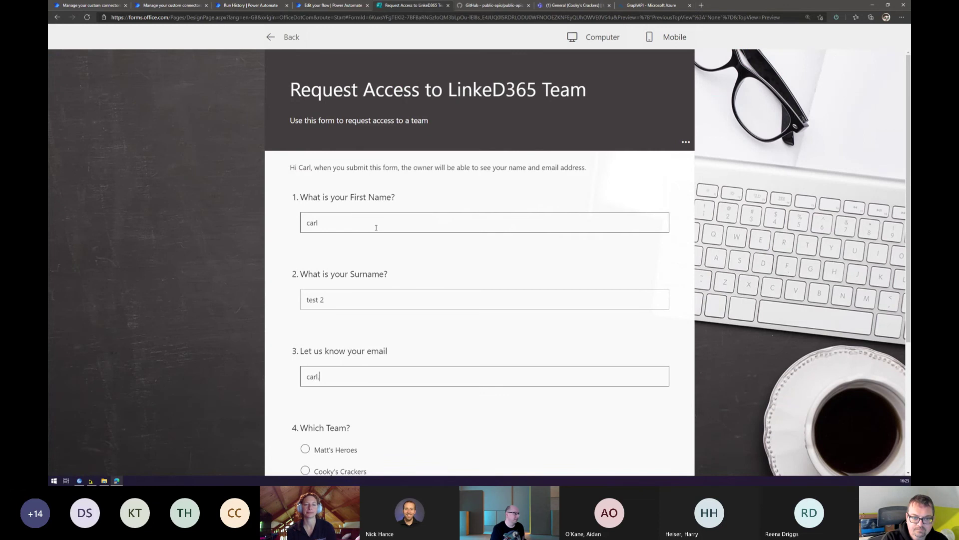
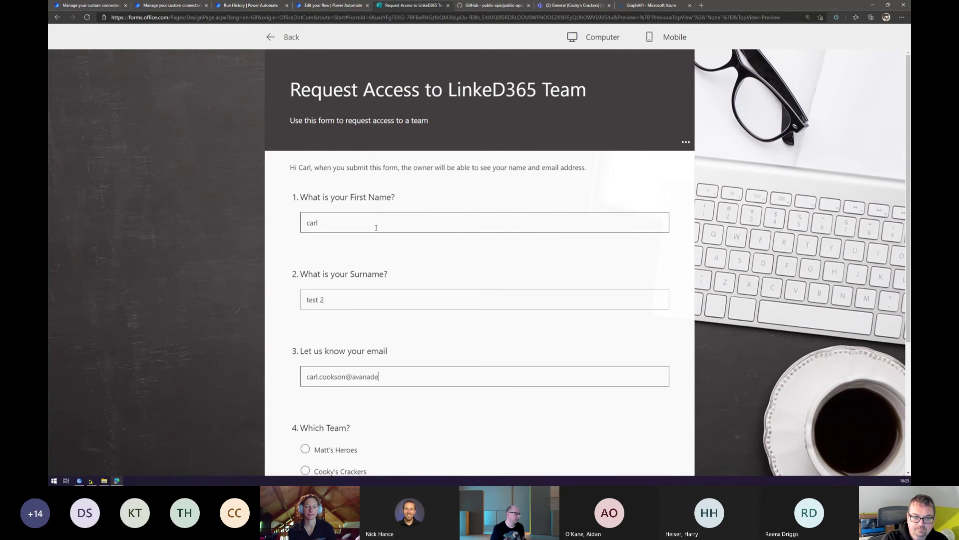
# Choose Cooky's Crackers as the team and submit the access request.
pyautogui.press('Tab')
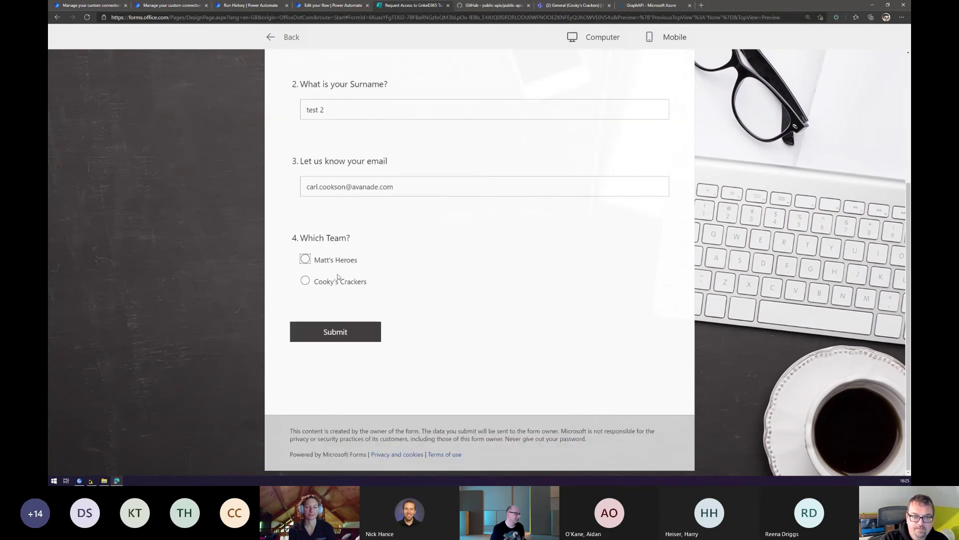
pyautogui.press('Down')
pyautogui.press('Tab')
pyautogui.press('Return')
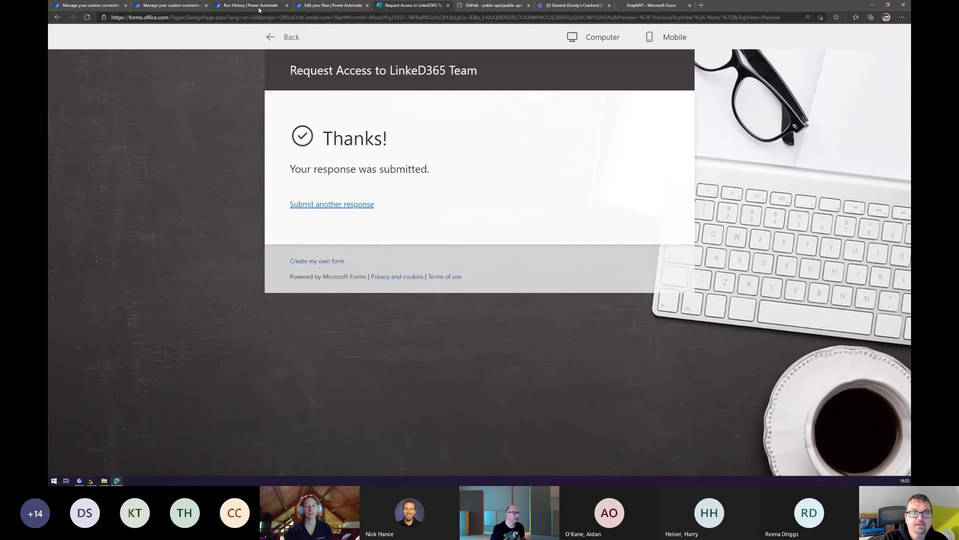
pyautogui.click(258, 10)
# Approve the new Cooky's Crackers join request from received approvals, then go back to run history.
pyautogui.click(189, 66)
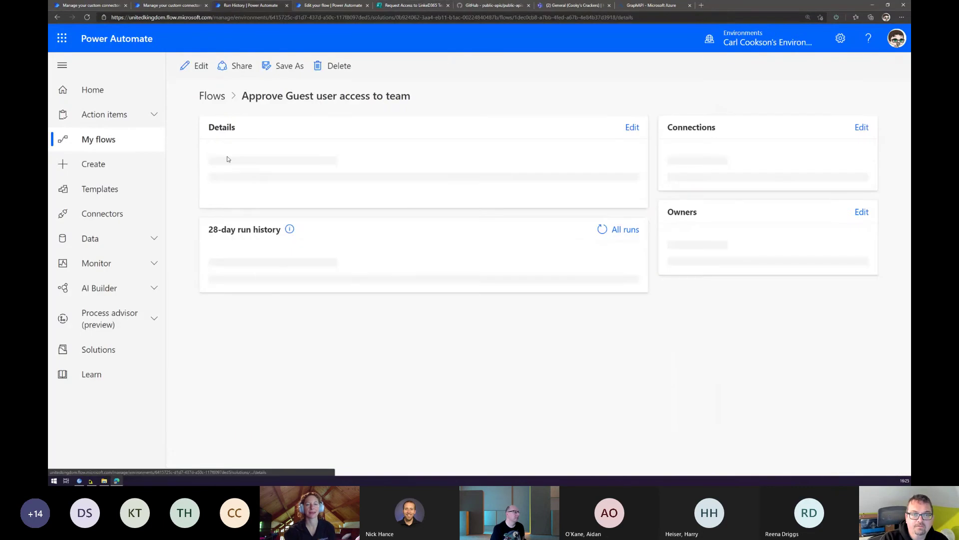
pyautogui.click(170, 6)
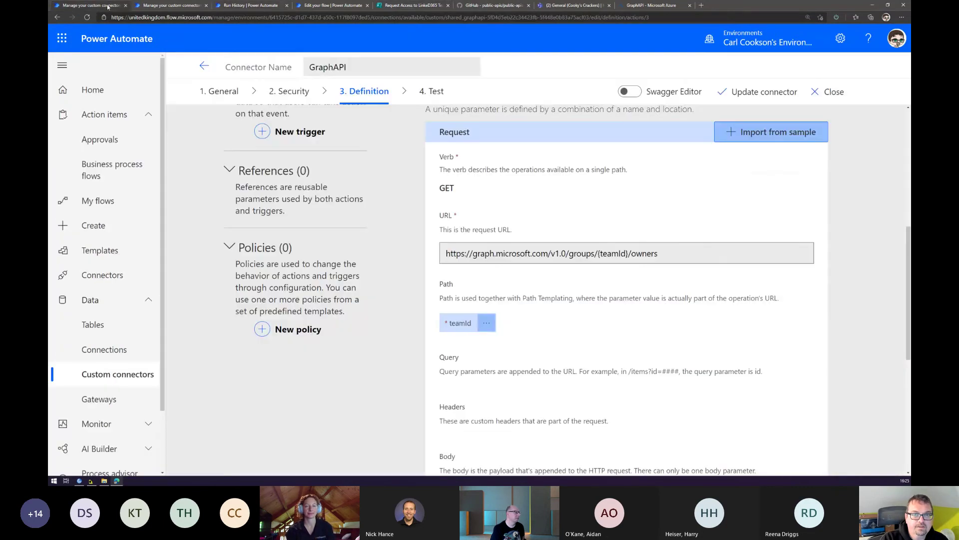
pyautogui.click(118, 145)
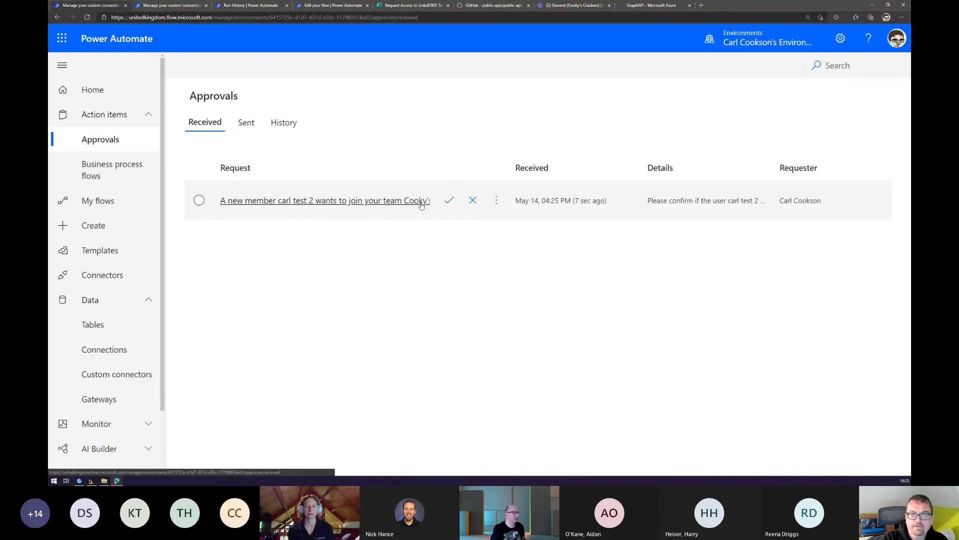
pyautogui.click(393, 202)
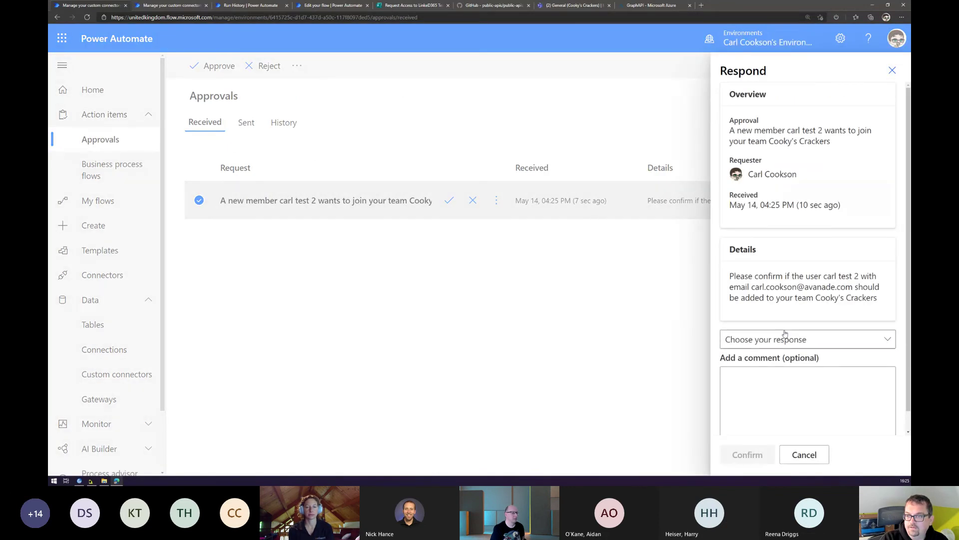
pyautogui.click(786, 337)
pyautogui.click(749, 356)
pyautogui.click(742, 453)
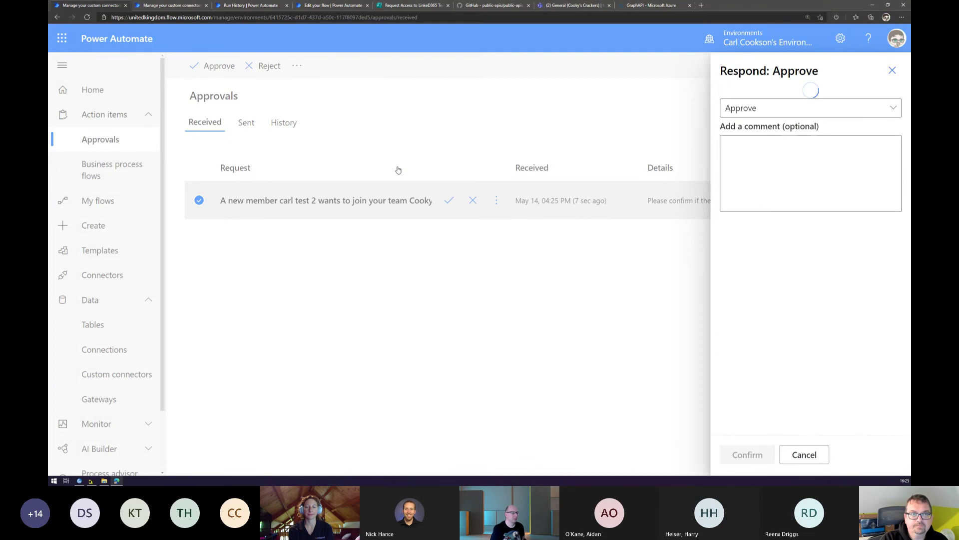
pyautogui.click(215, 9)
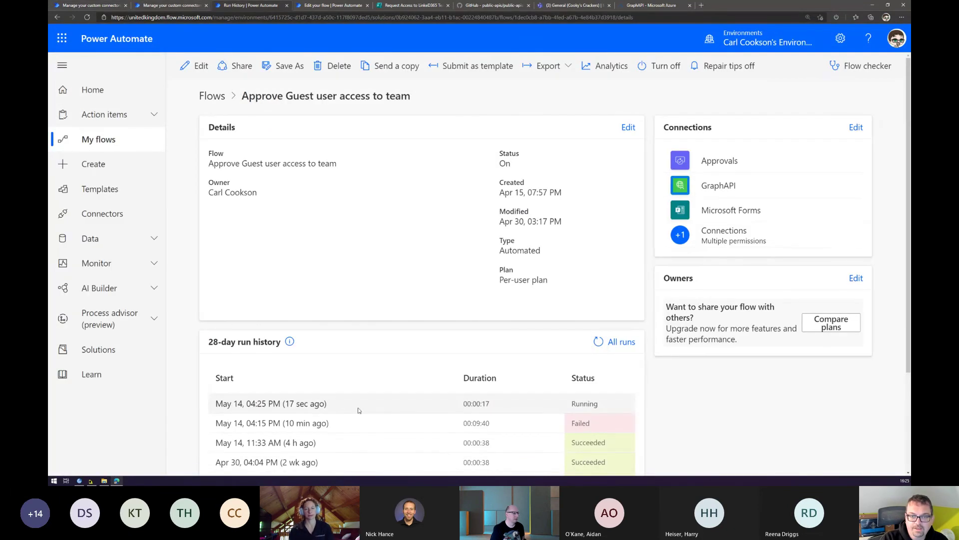
# Open the 4:25 PM run and expand GetUser and Condition 2 to see Invite and Add member succeed.
pyautogui.click(336, 408)
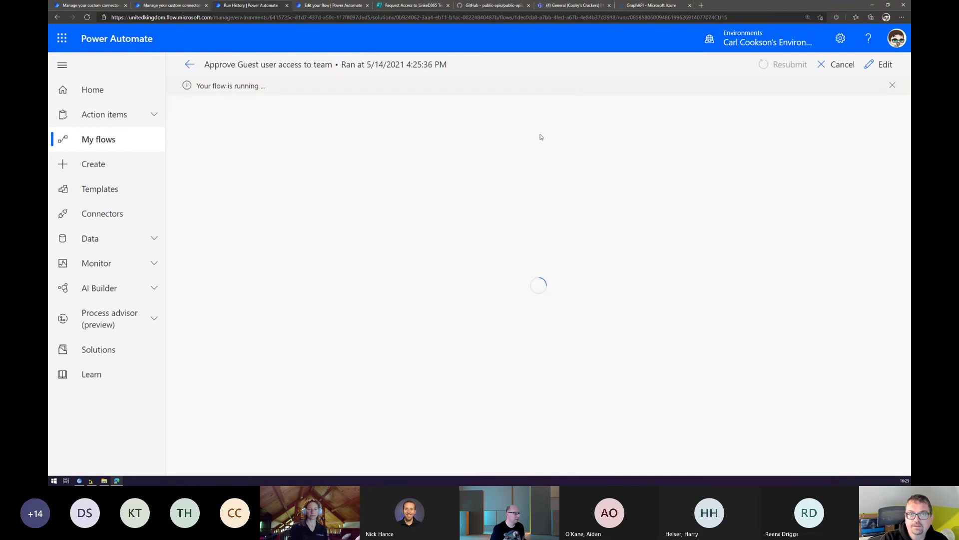
pyautogui.scroll(-4, 508, 226)
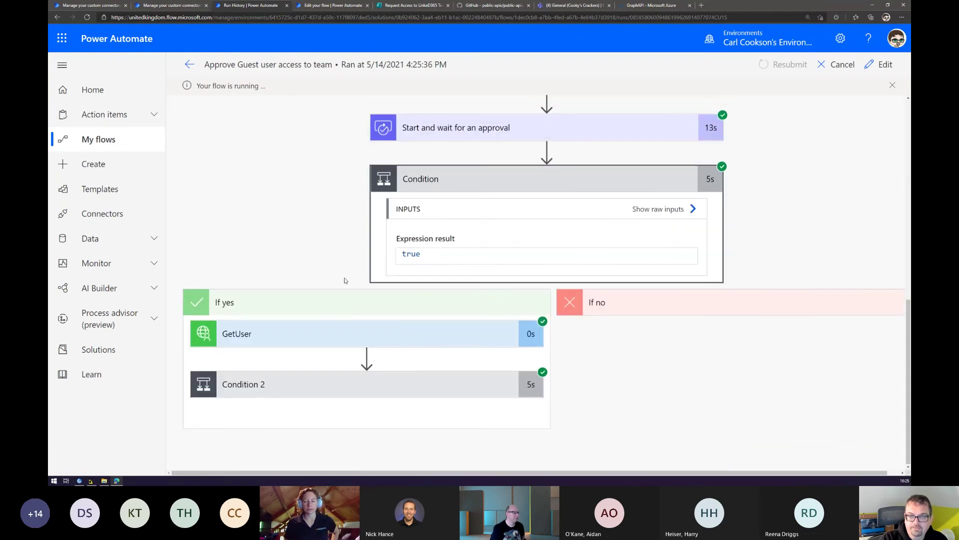
pyautogui.click(354, 339)
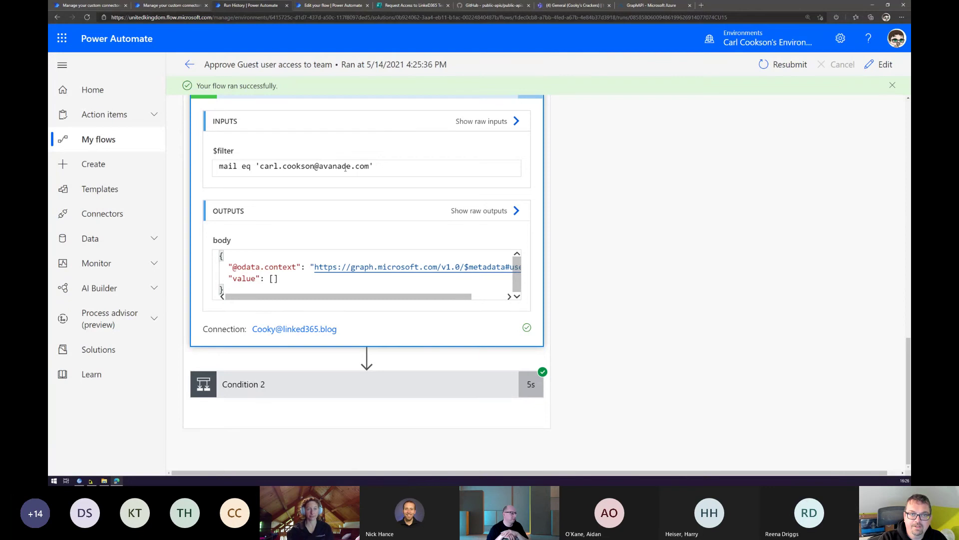
pyautogui.click(327, 383)
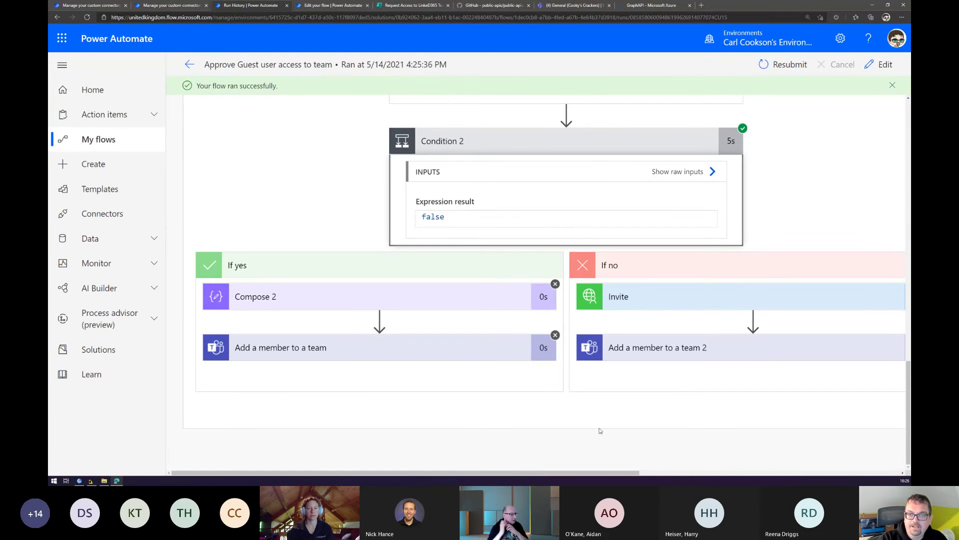
pyautogui.hscroll(5, 505, 322)
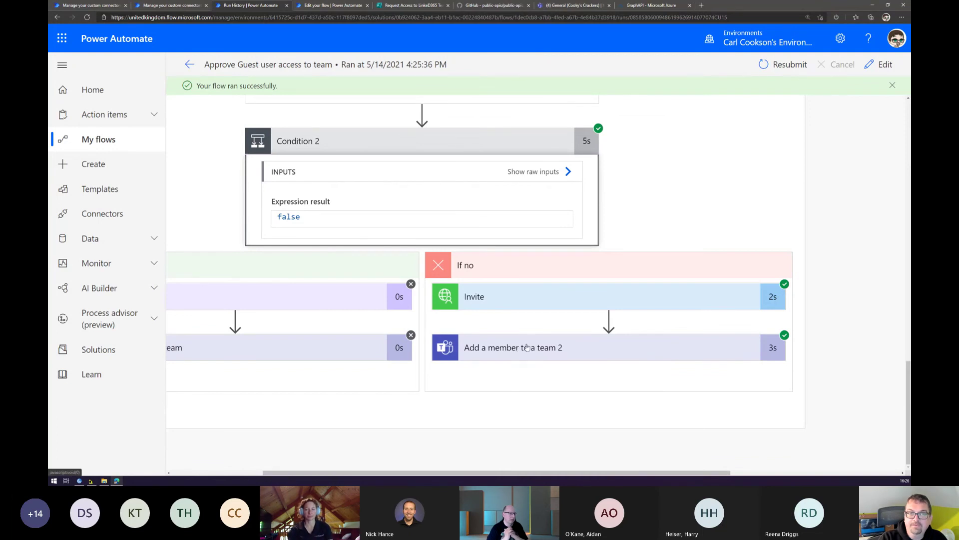
pyautogui.click(577, 9)
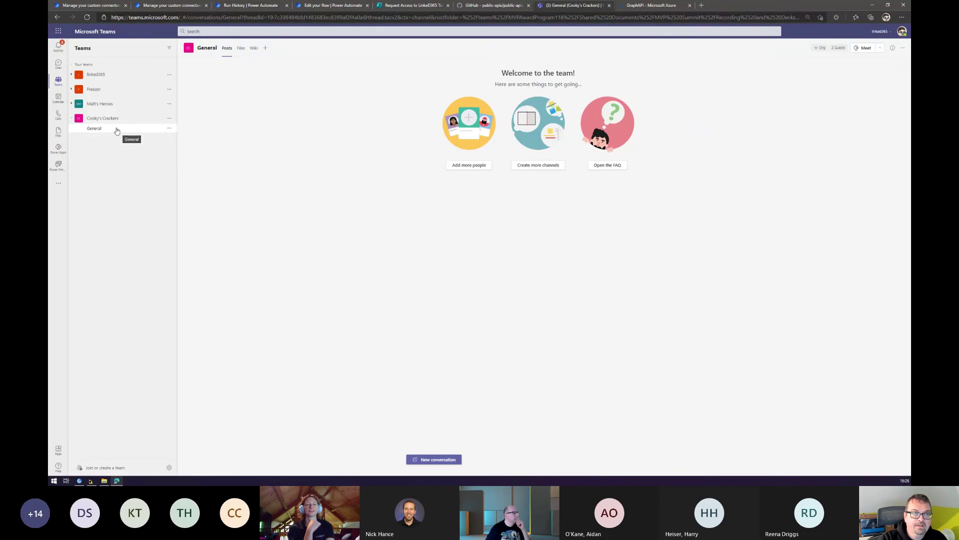
# Open Manage team for Cooky's Crackers and verify the new test guest appears among three guests.
pyautogui.click(168, 123)
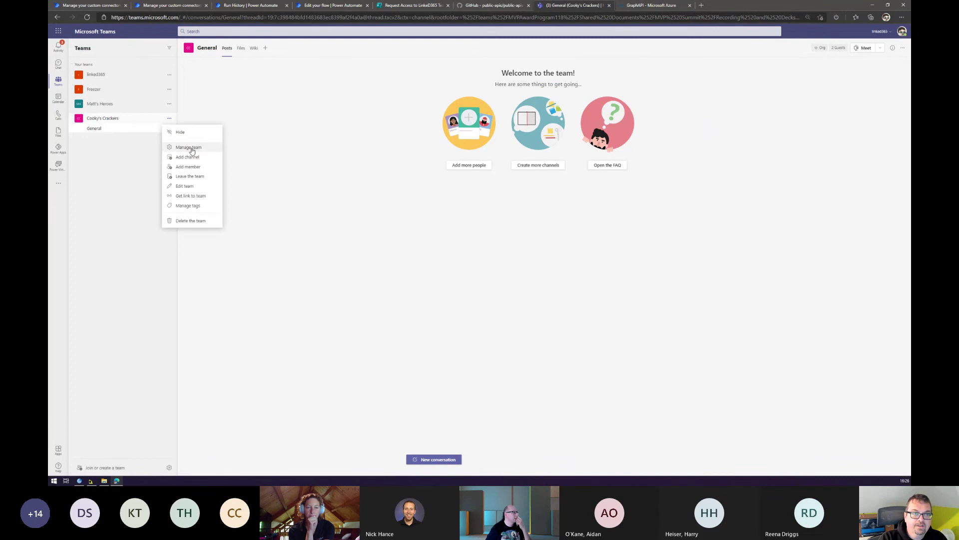
pyautogui.click(190, 146)
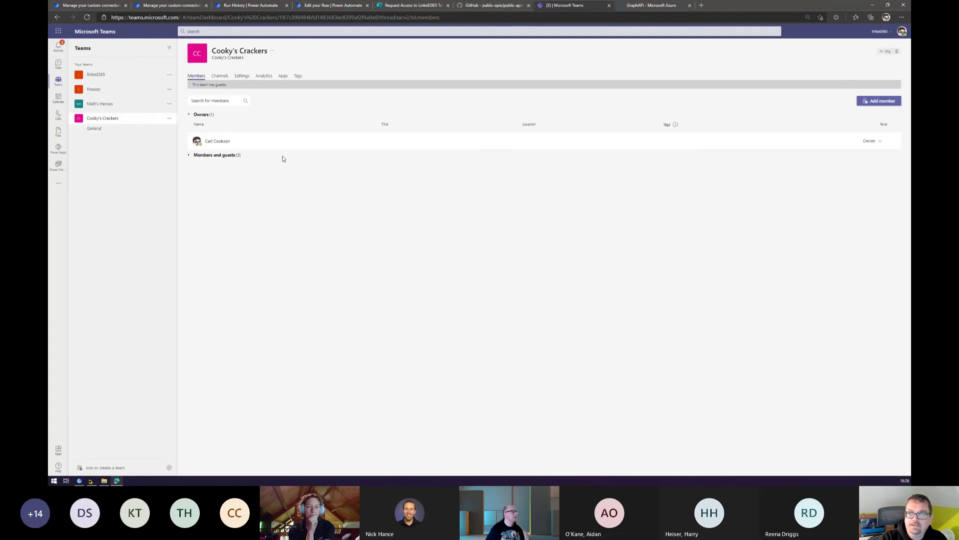
pyautogui.click(212, 157)
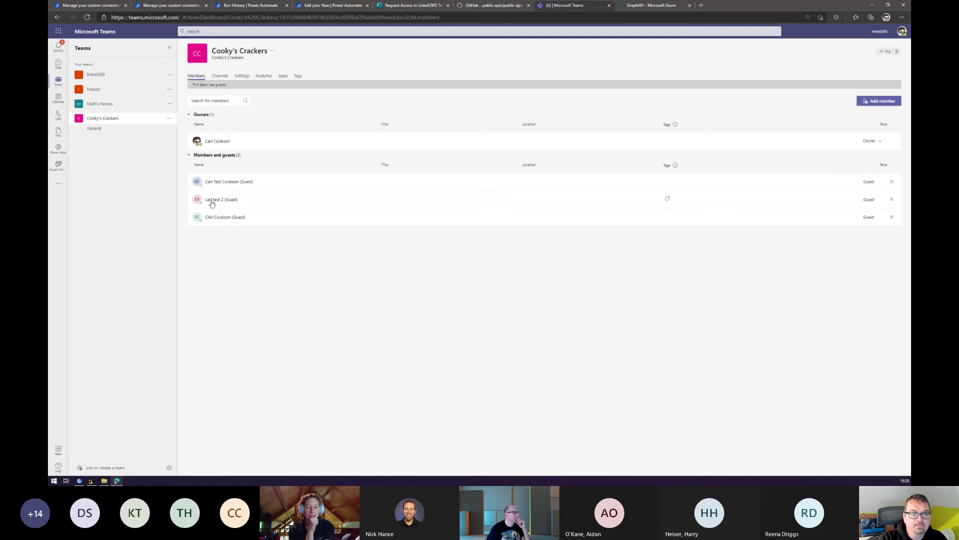
pyautogui.moveTo(218, 201)
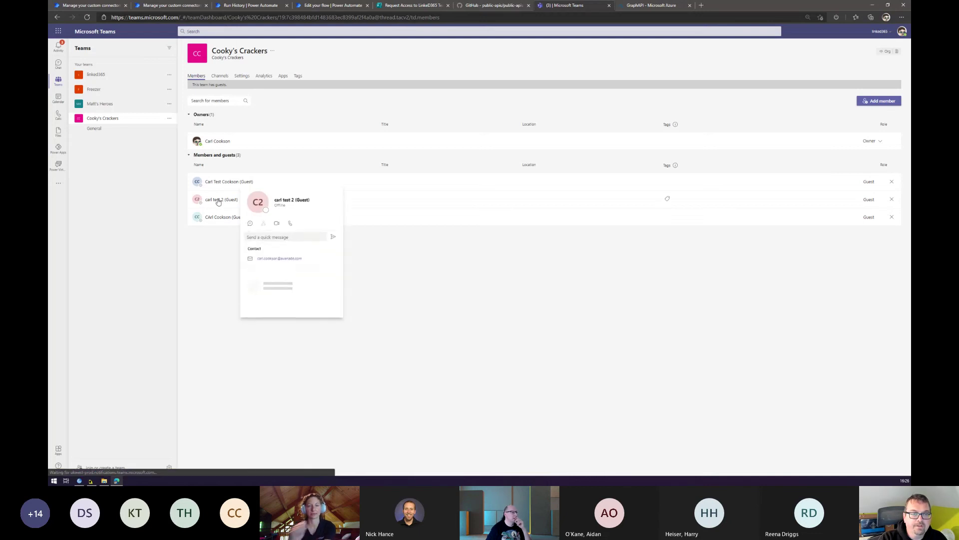